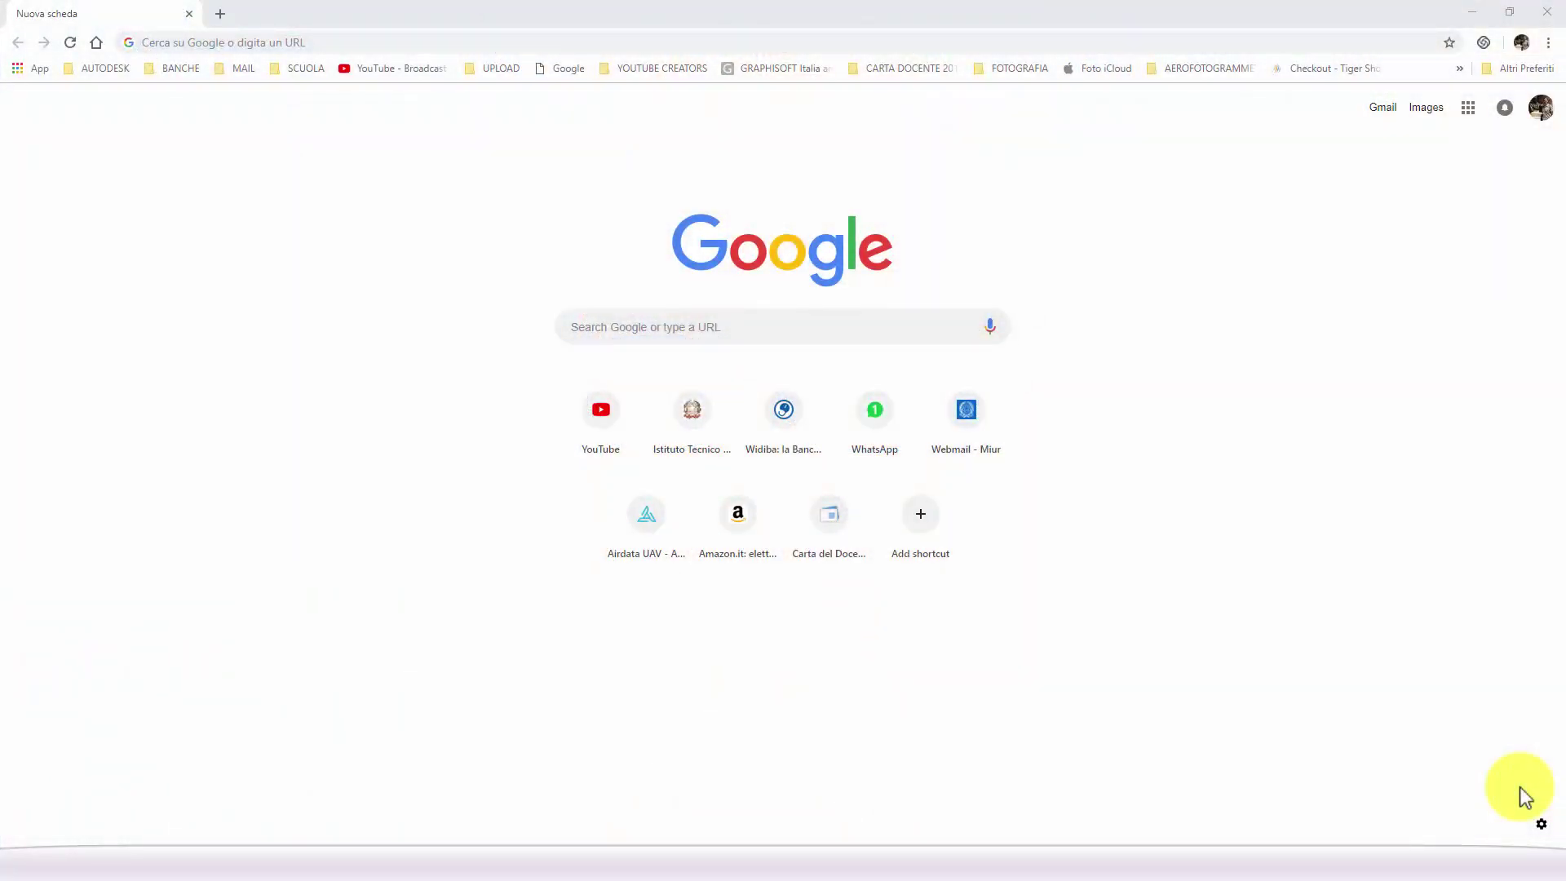
# - Search Google for 'sketchup free' from the Chrome address bar
pyautogui.click(685, 327)
pyautogui.write('s')
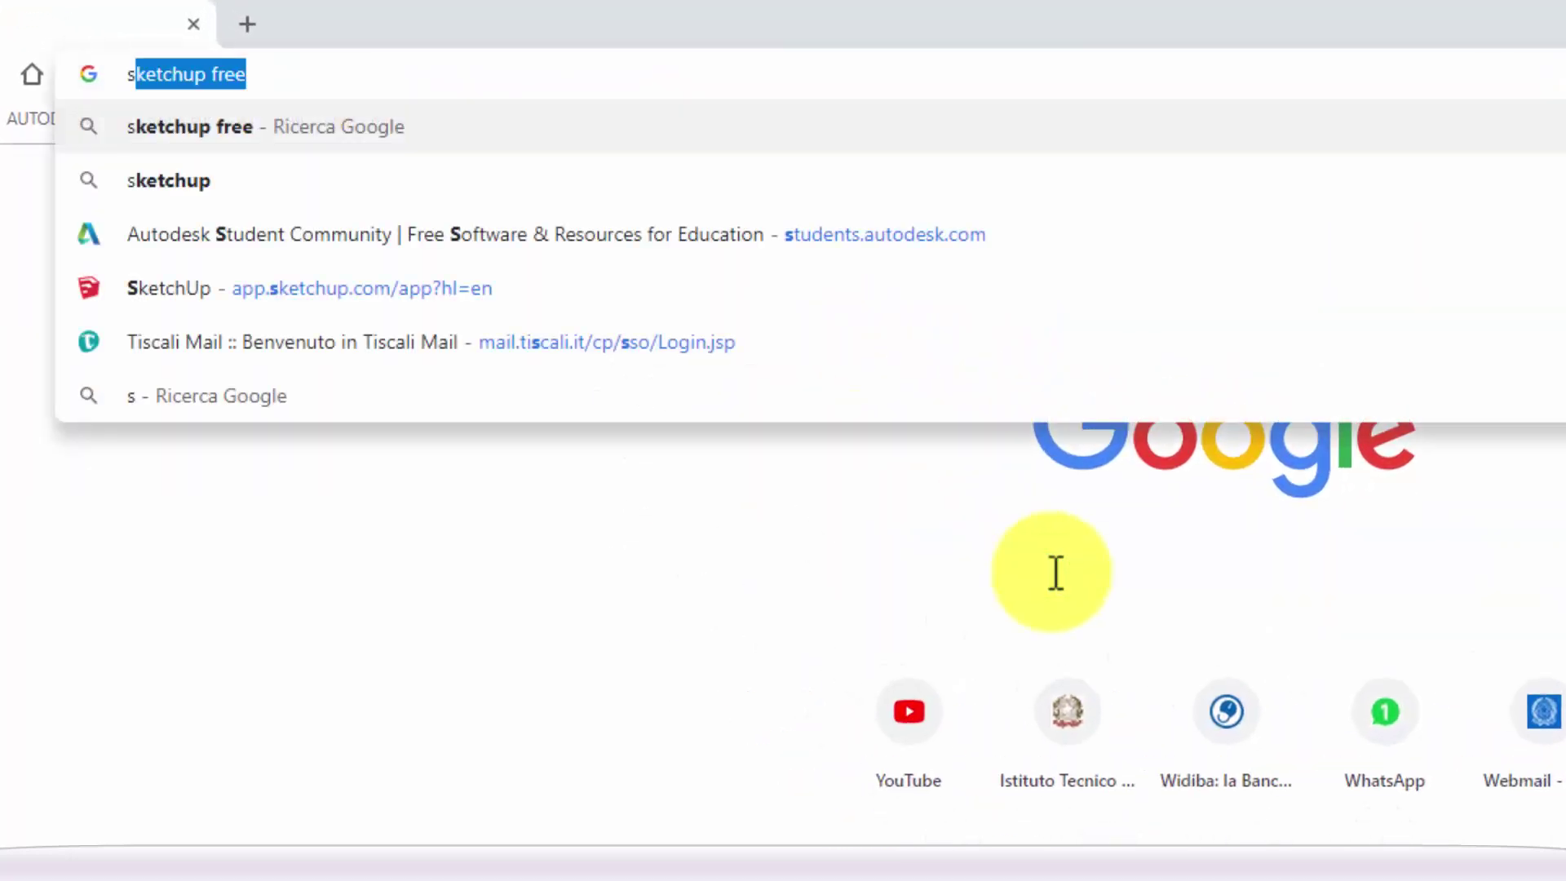
pyautogui.write('ketchup')
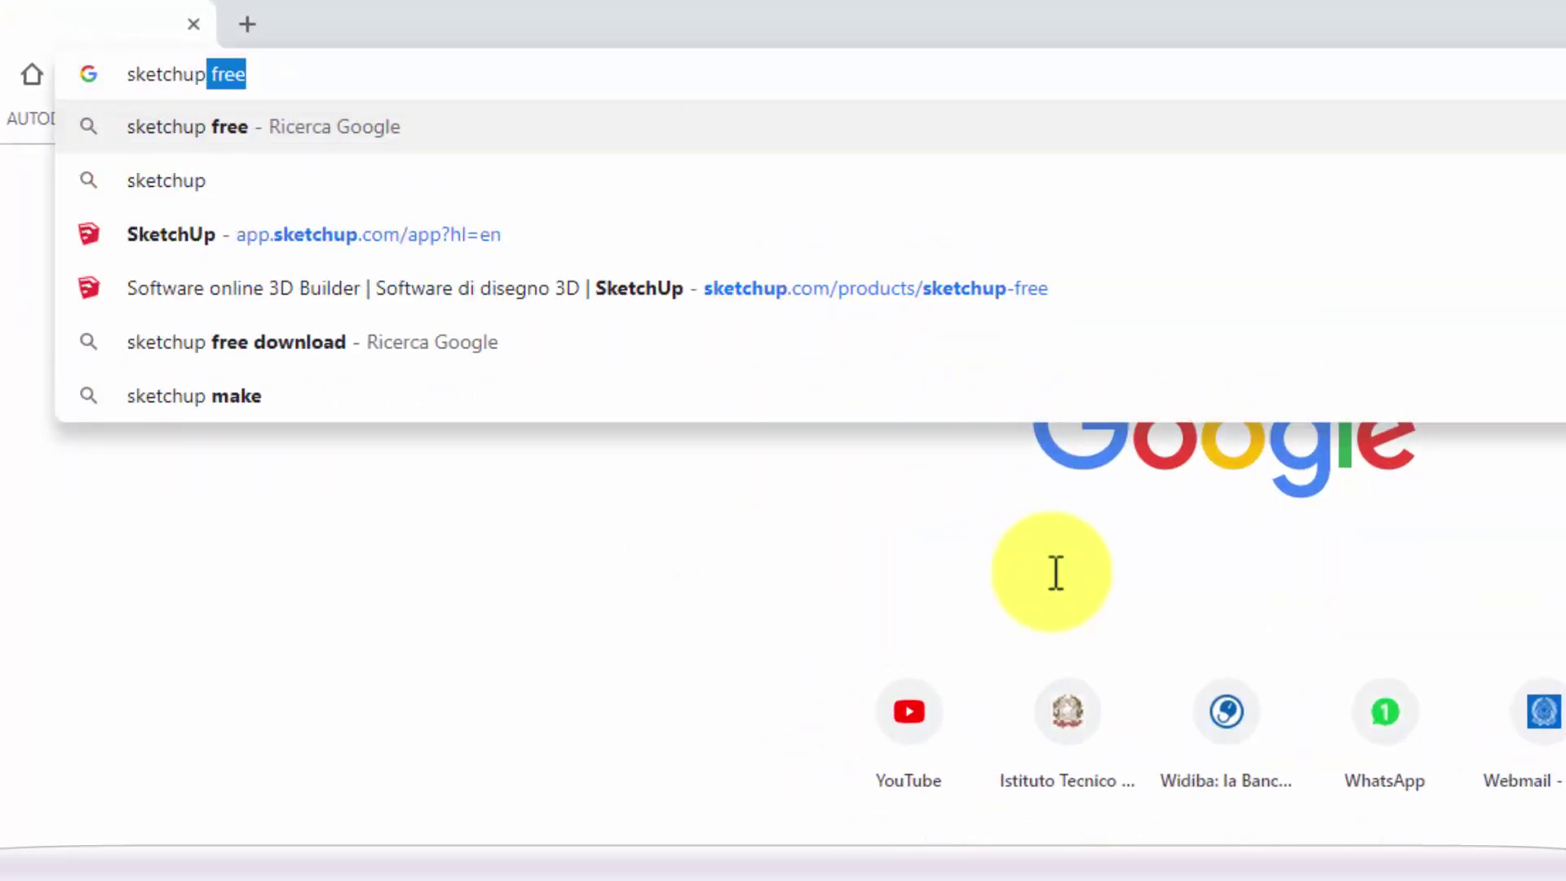
pyautogui.click(180, 131)
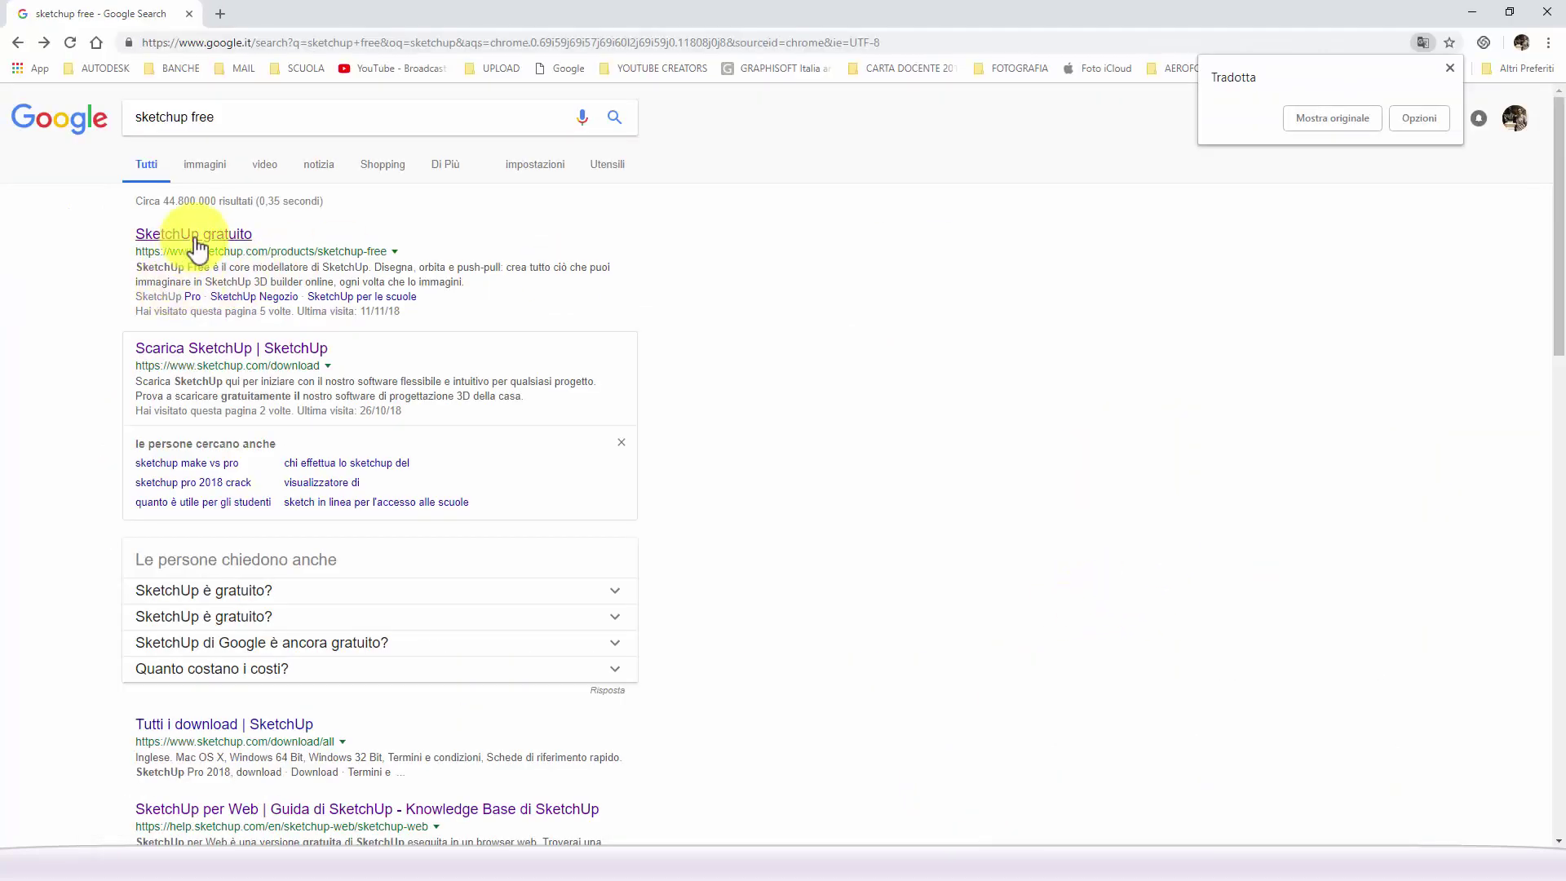
# - Go to the 'SketchUp gratuito' page and start a new model with 'Inizia la modellazione'
pyautogui.click(195, 237)
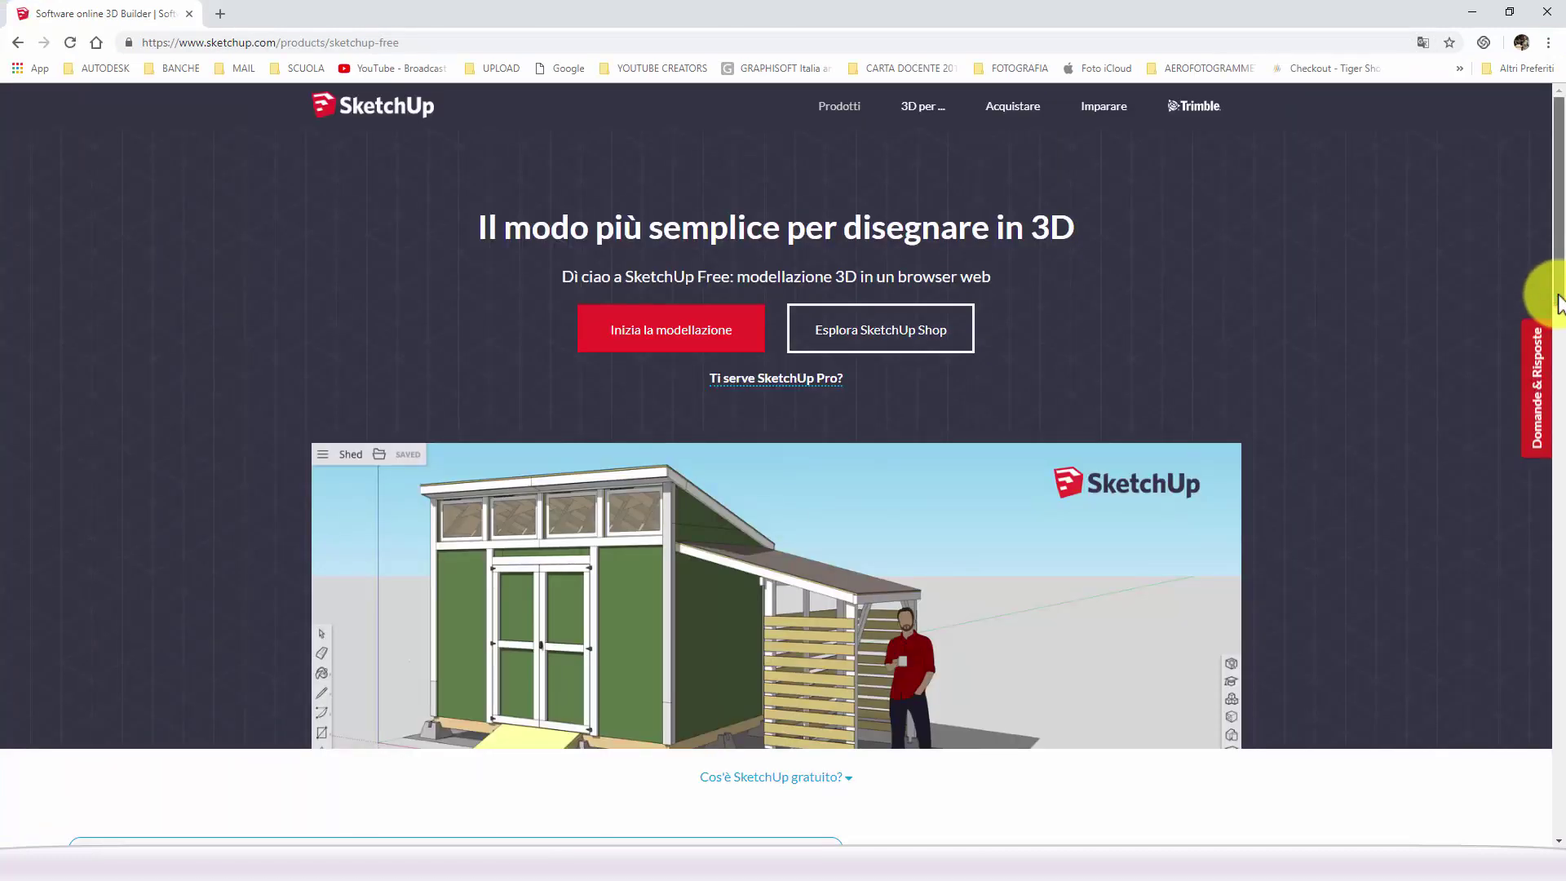
pyautogui.moveTo(1558, 302)
pyautogui.mouseDown()
pyautogui.moveTo(1560, 608)
pyautogui.moveTo(1113, 361)
pyautogui.mouseUp()
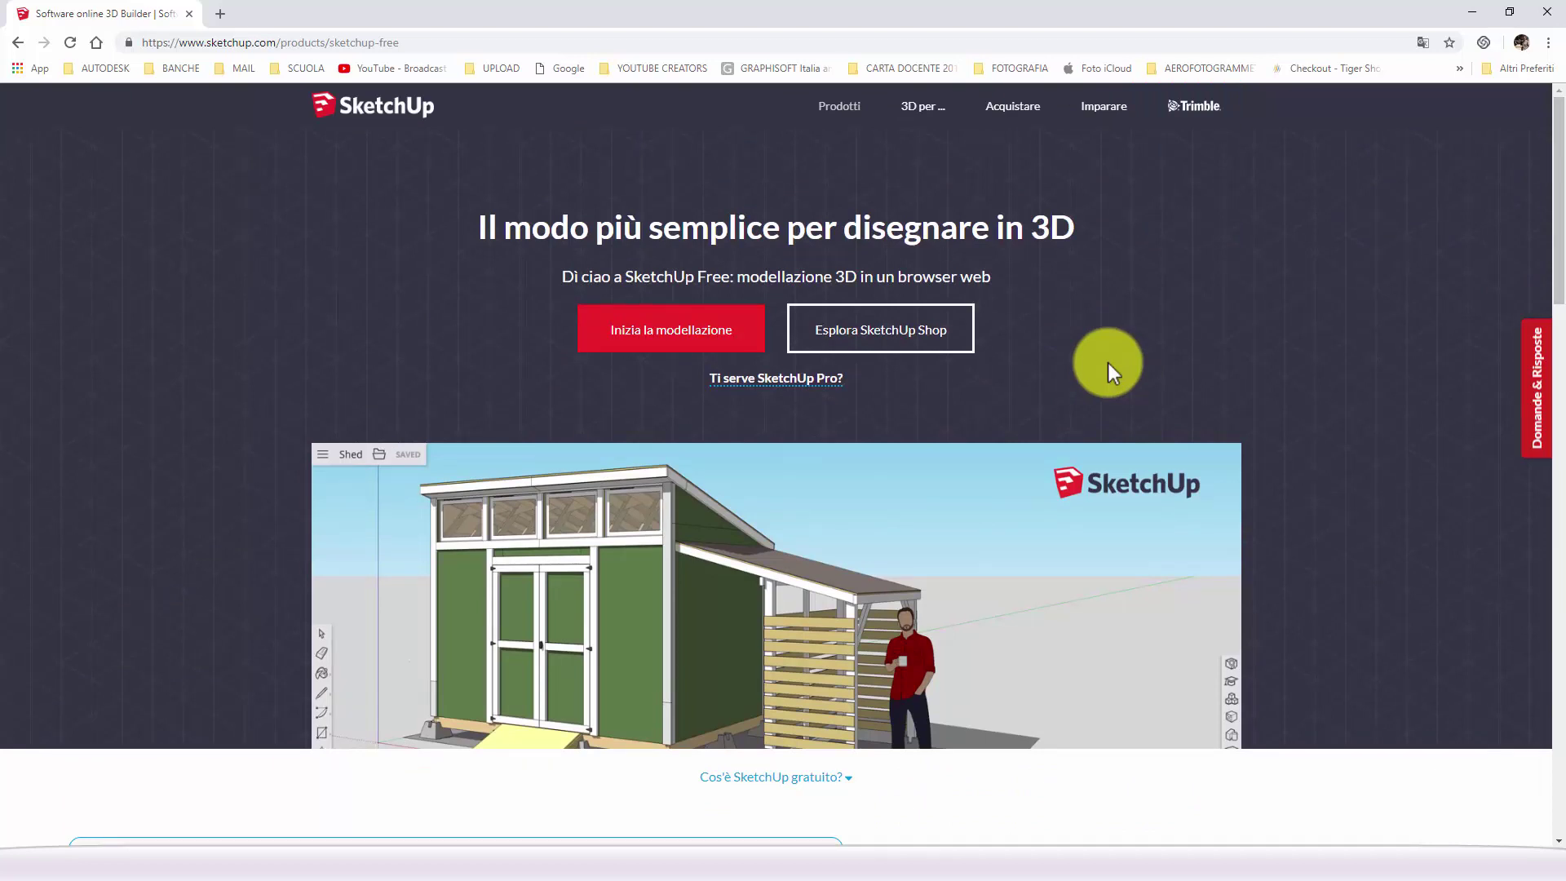
pyautogui.click(661, 333)
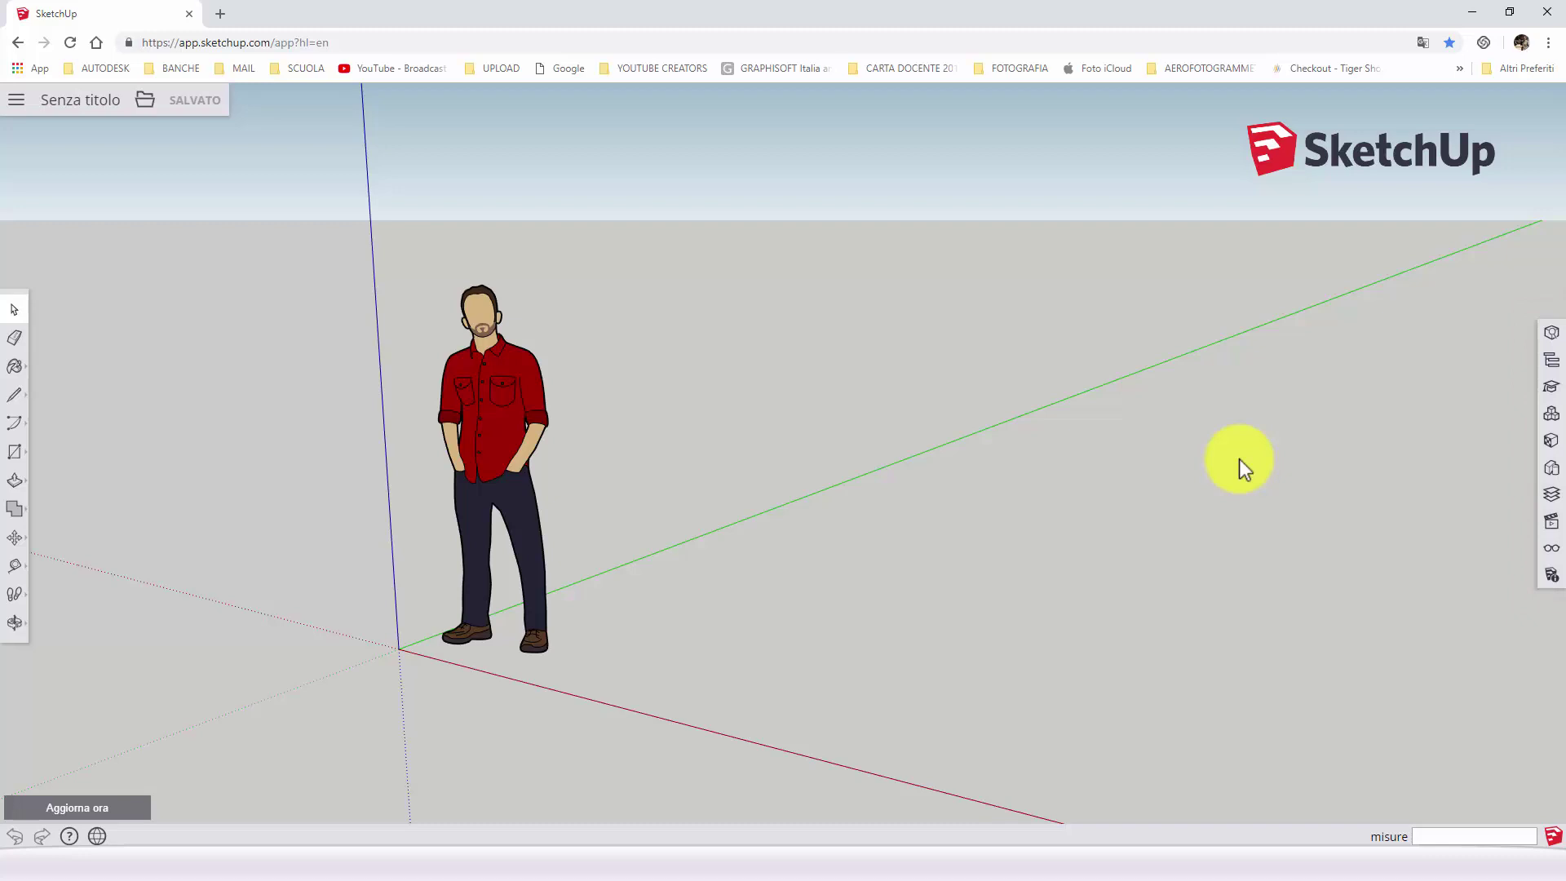
# - Set Model Info length units to 0.0cm with precision 0, and show the Instructor panel
pyautogui.click(1553, 576)
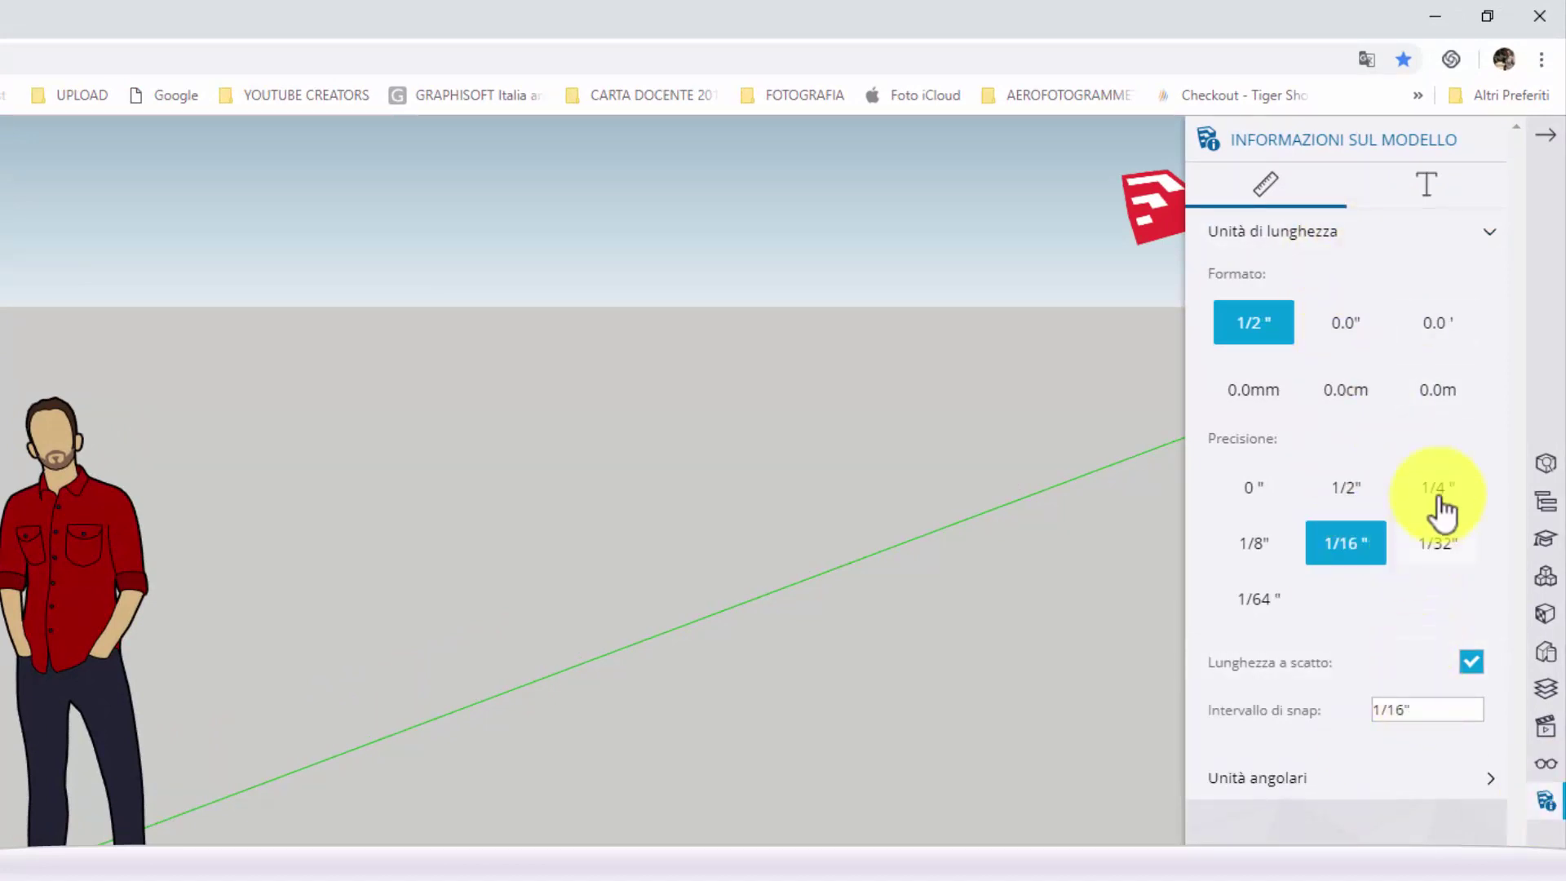
pyautogui.click(1338, 394)
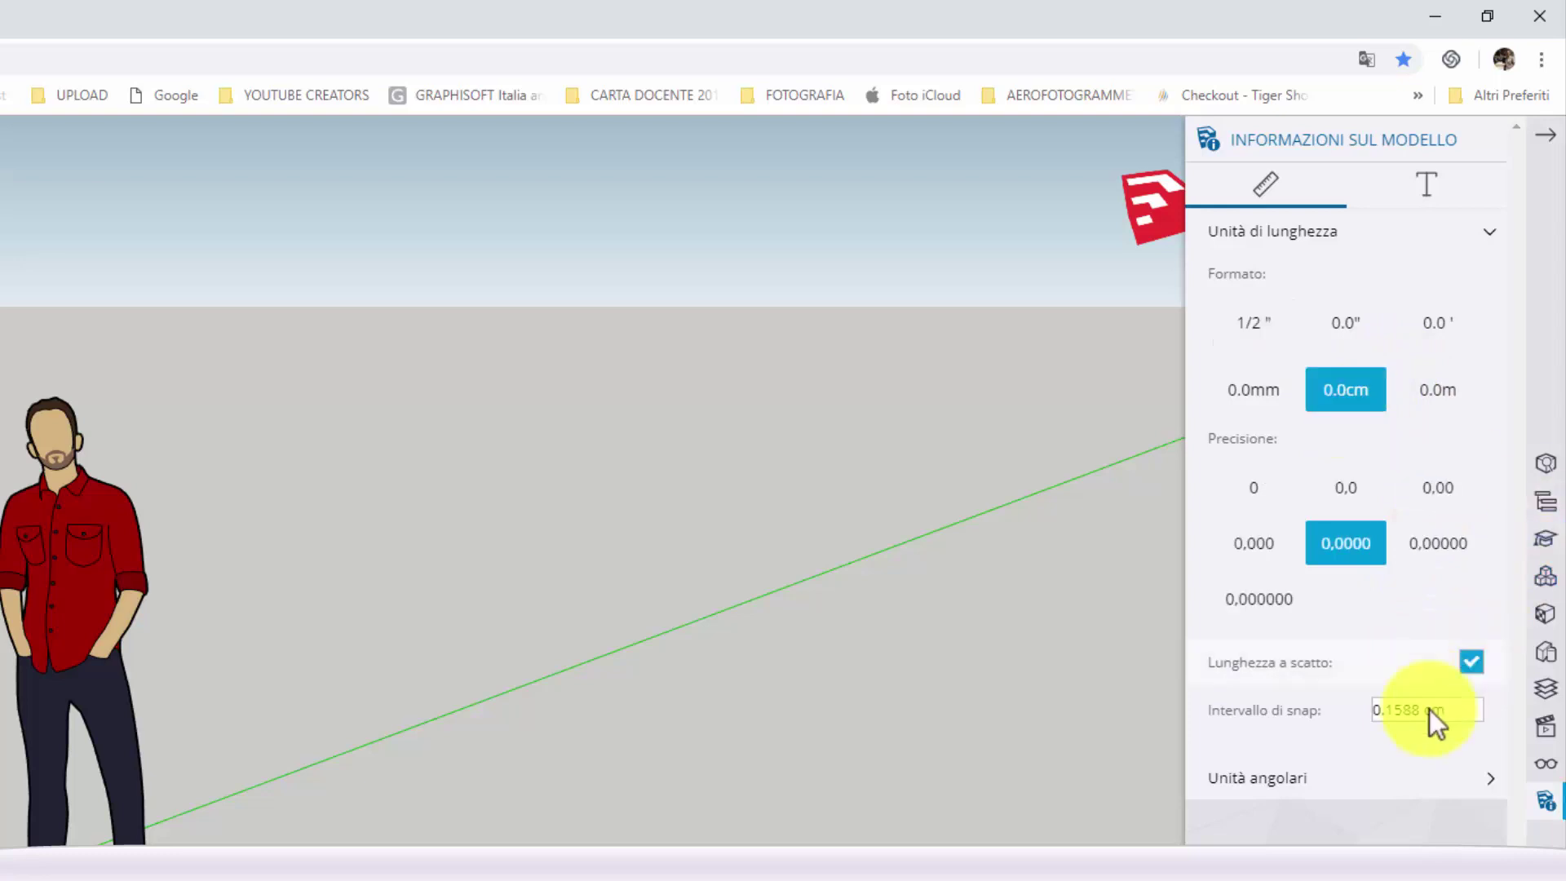
pyautogui.click(1254, 493)
pyautogui.write('1')
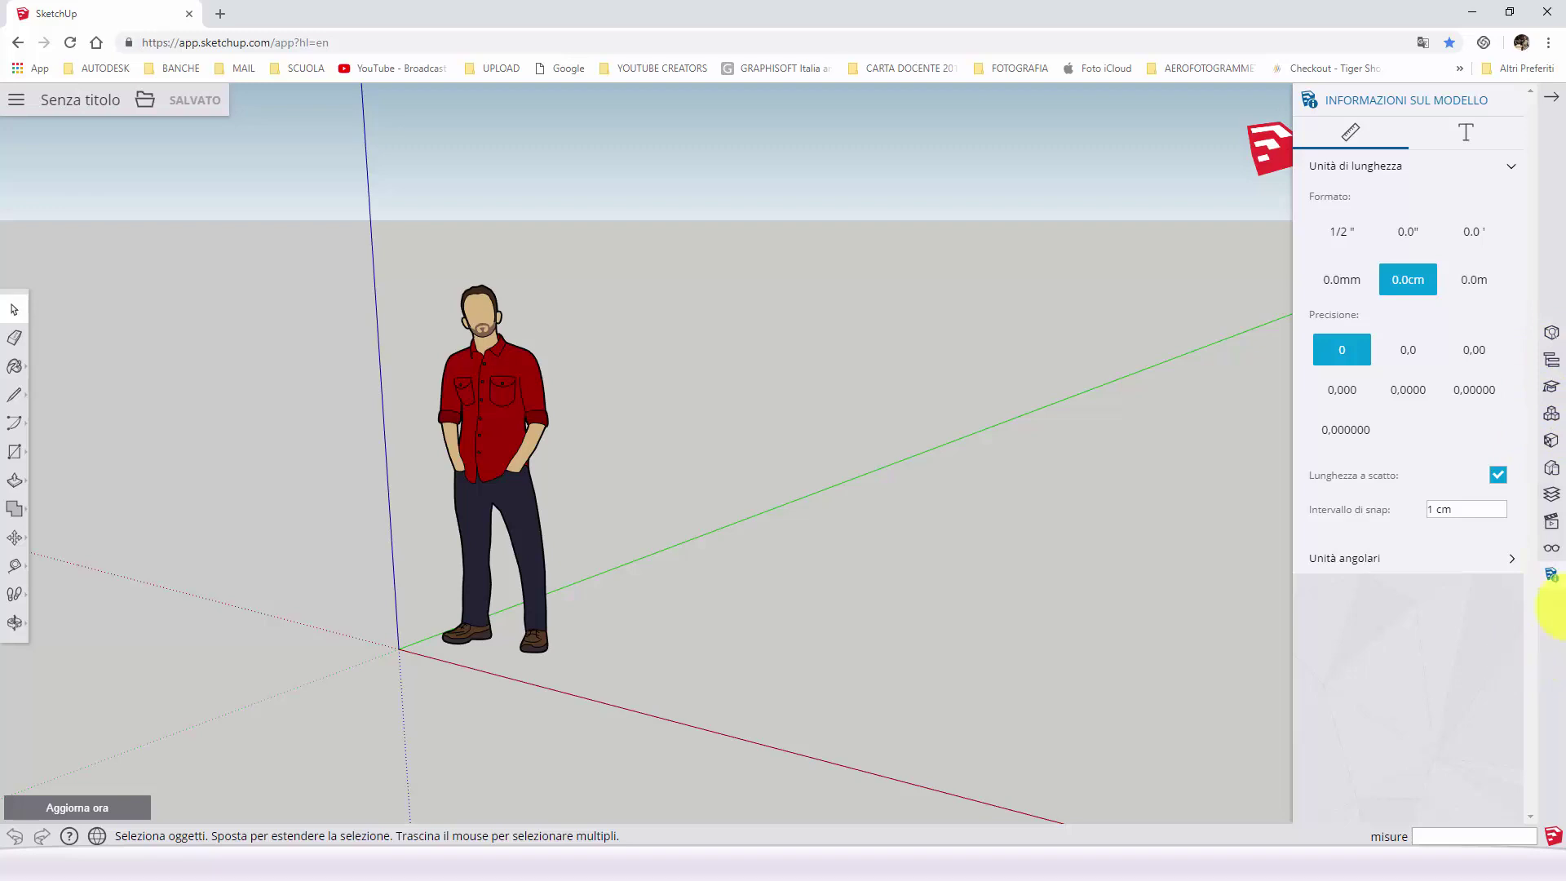
pyautogui.click(1551, 390)
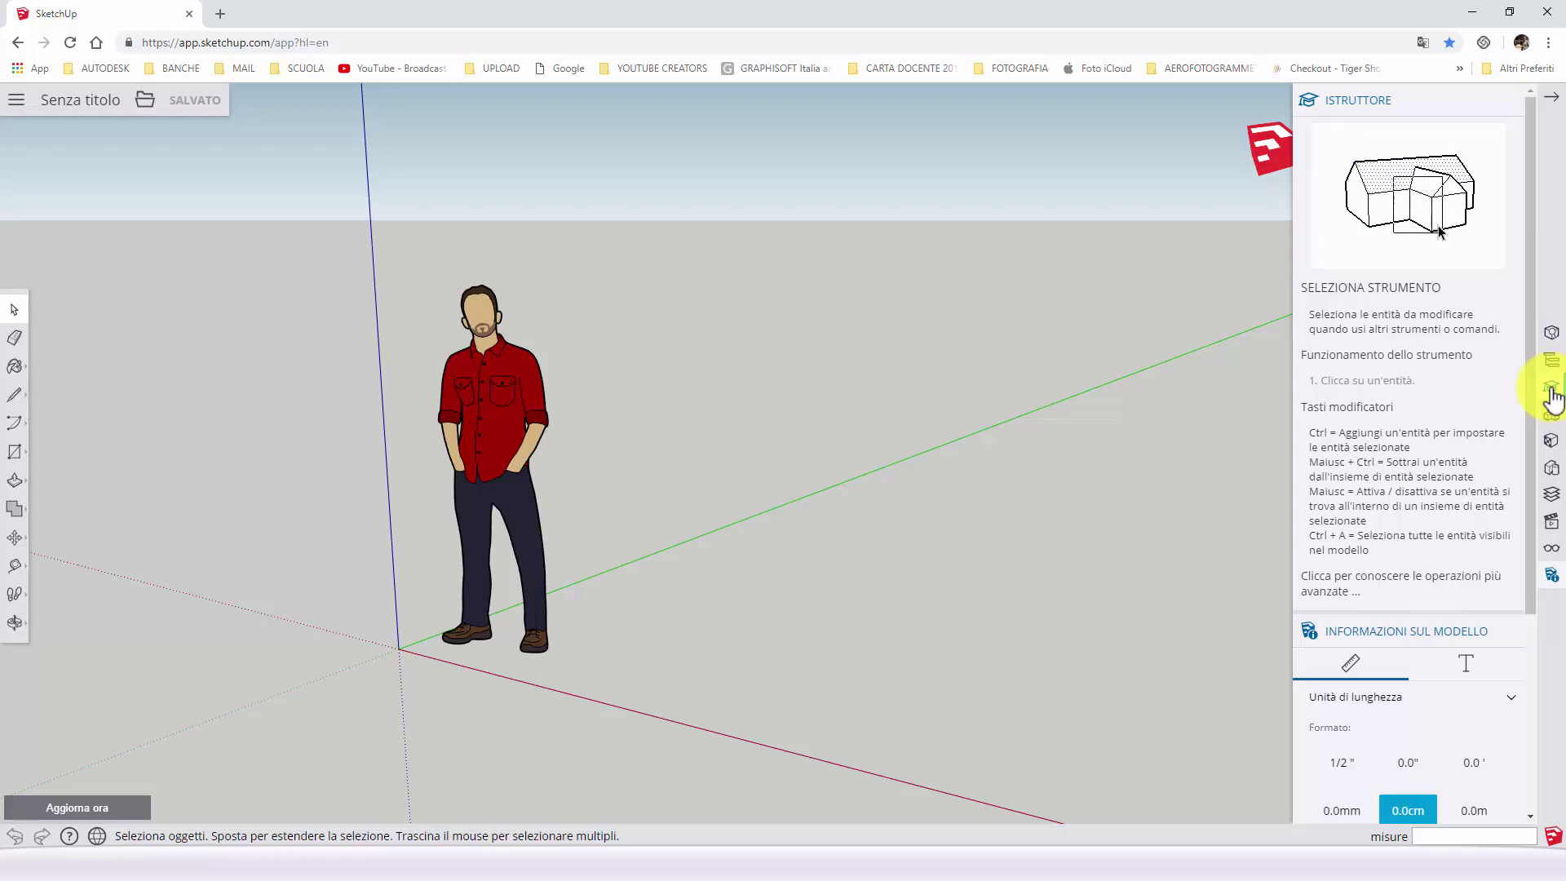
# - Cycle through the Entity Info, Outliner, Components, Materials, Styles, Layers and Scenes panels
pyautogui.click(1551, 334)
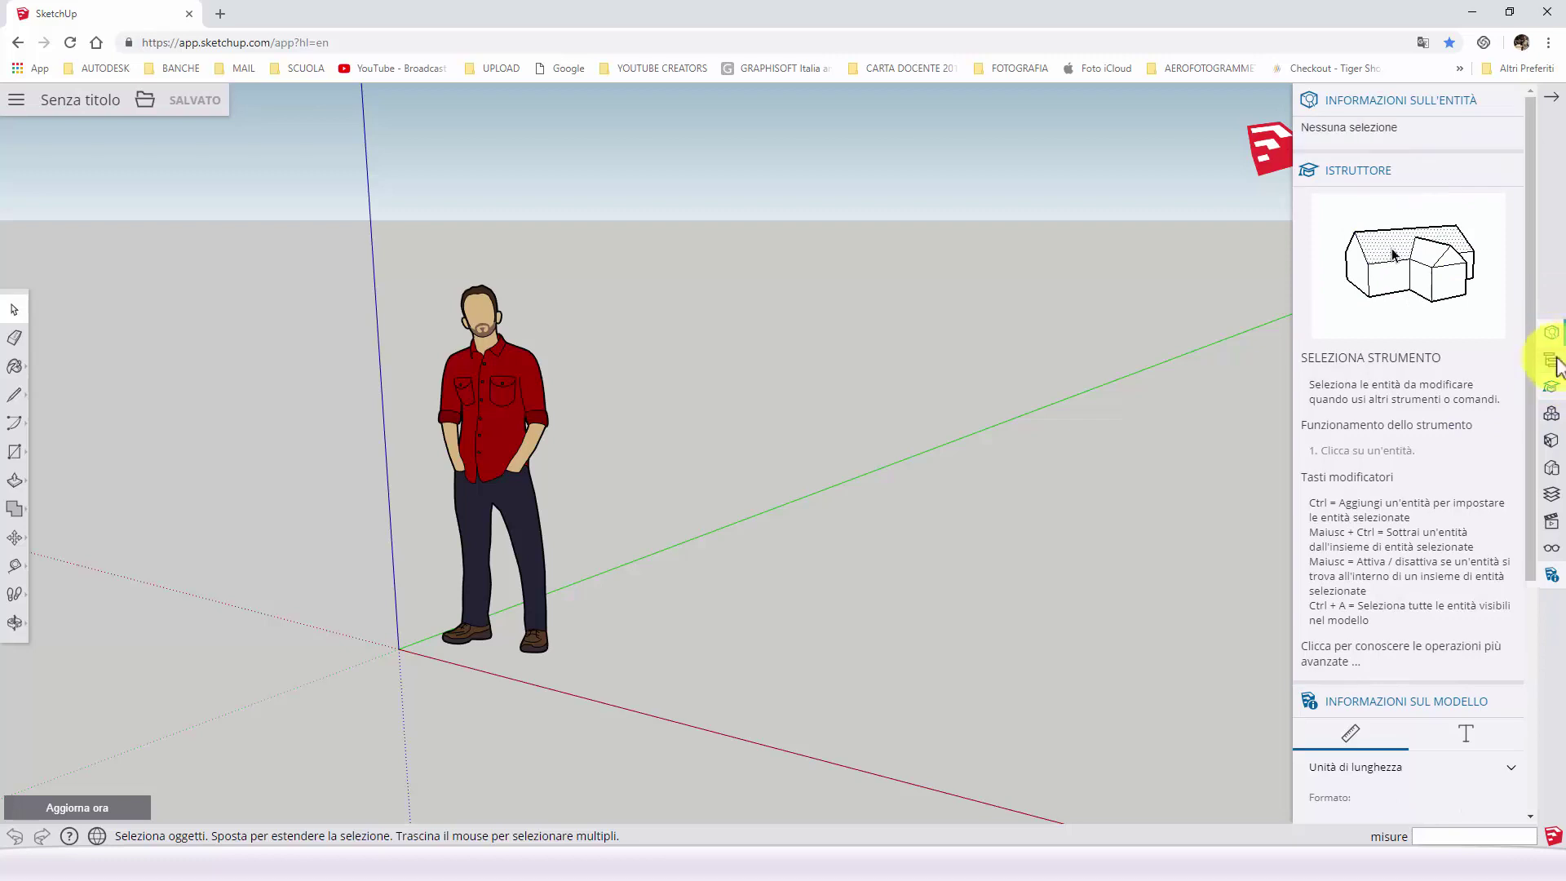
pyautogui.click(1550, 365)
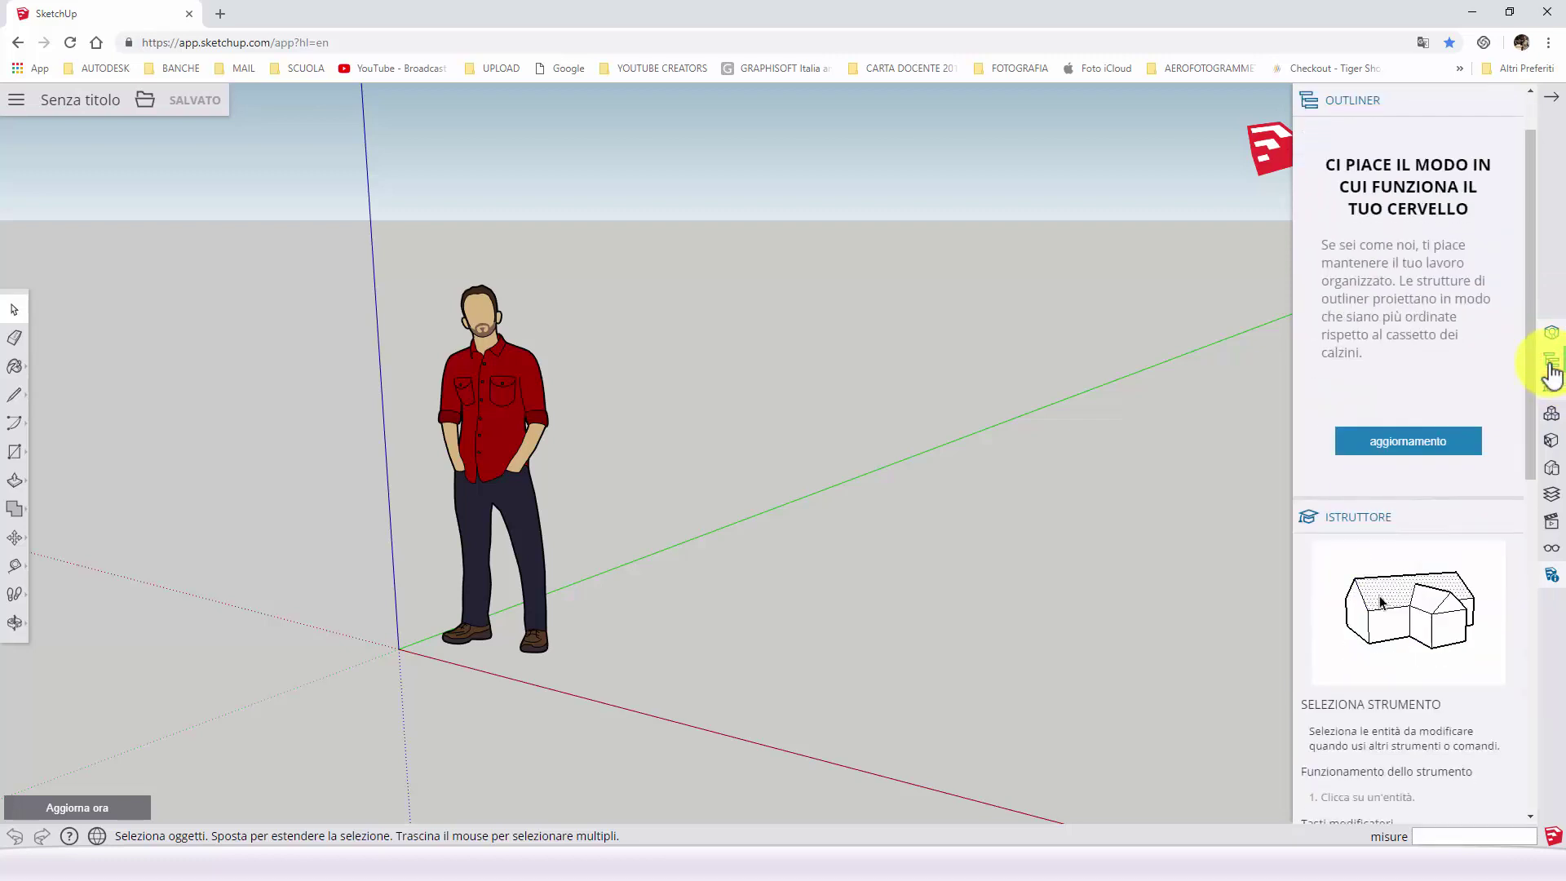
pyautogui.click(1550, 413)
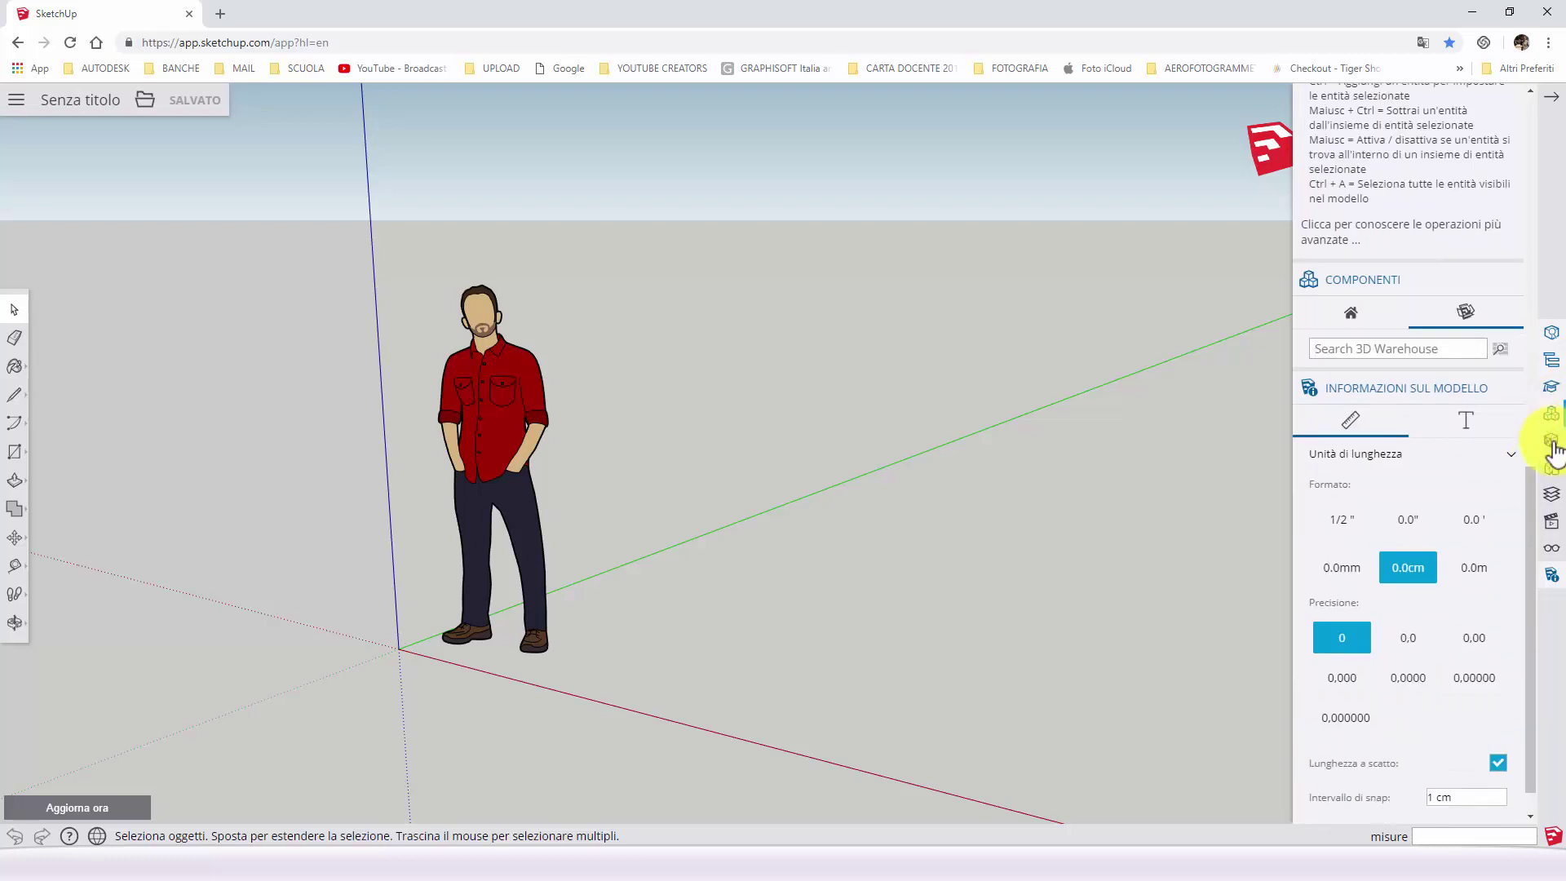
pyautogui.click(1552, 442)
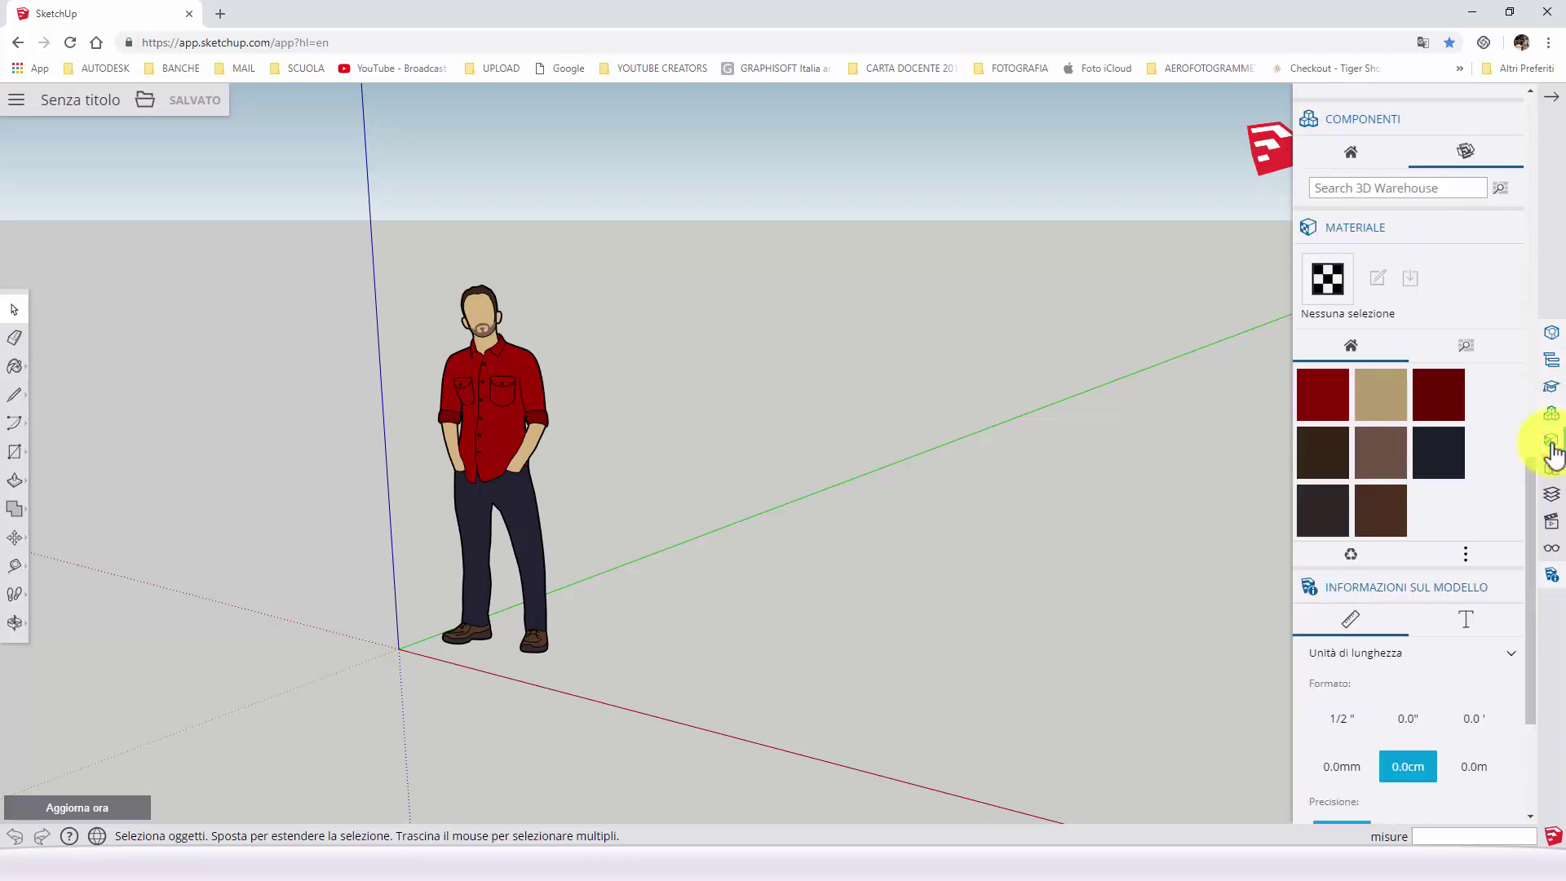
pyautogui.click(1553, 470)
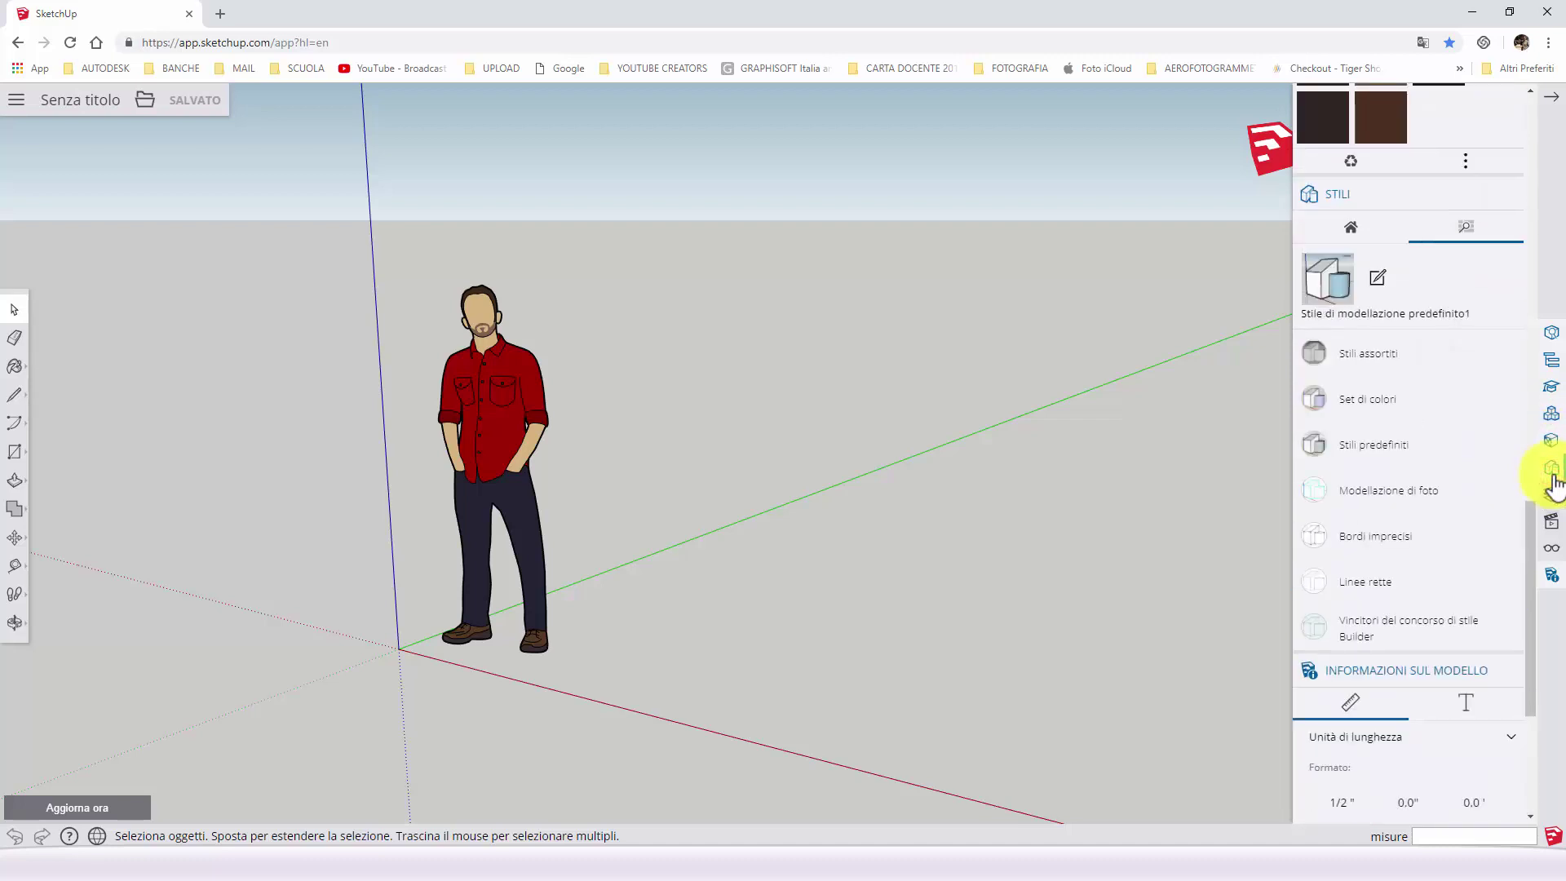
pyautogui.click(1551, 499)
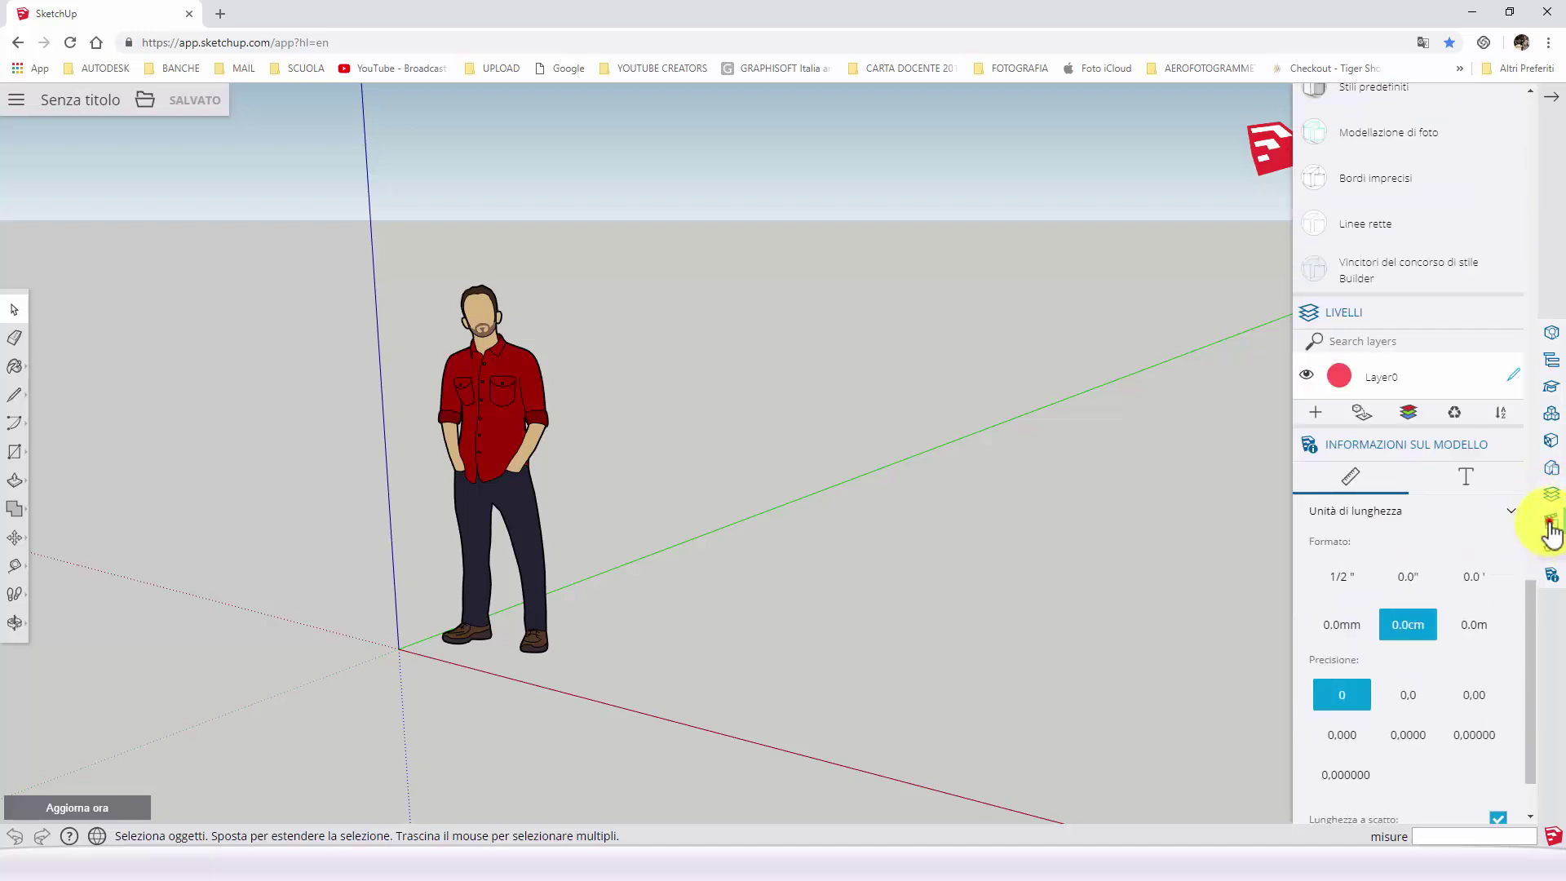
pyautogui.click(1550, 522)
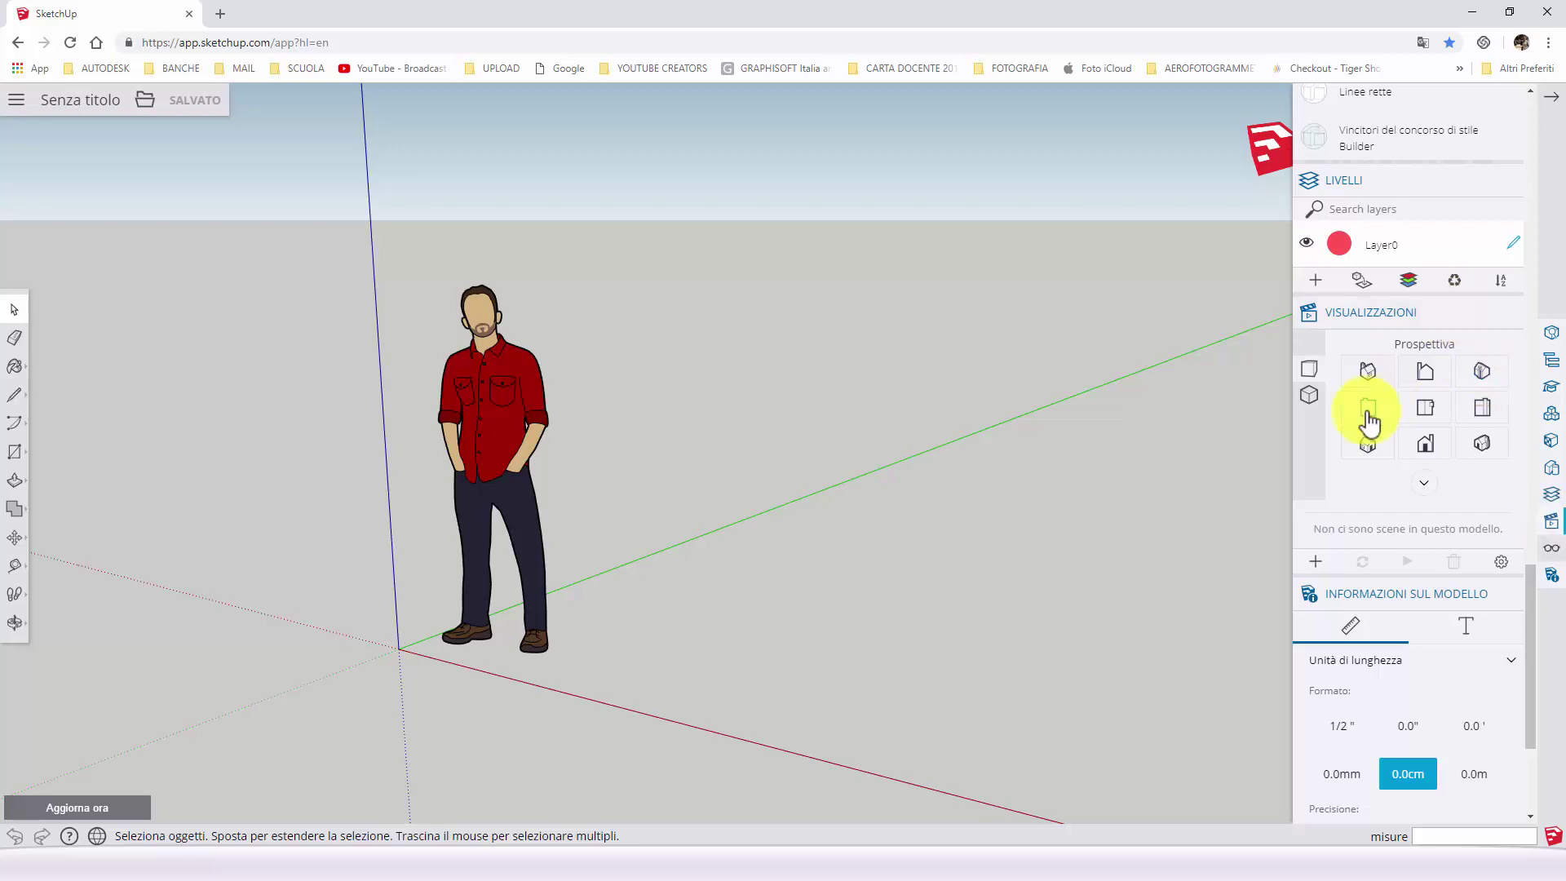
# - Toggle parallel projection back to perspective, view Display settings, and apply the iso front-right view
pyautogui.click(1310, 398)
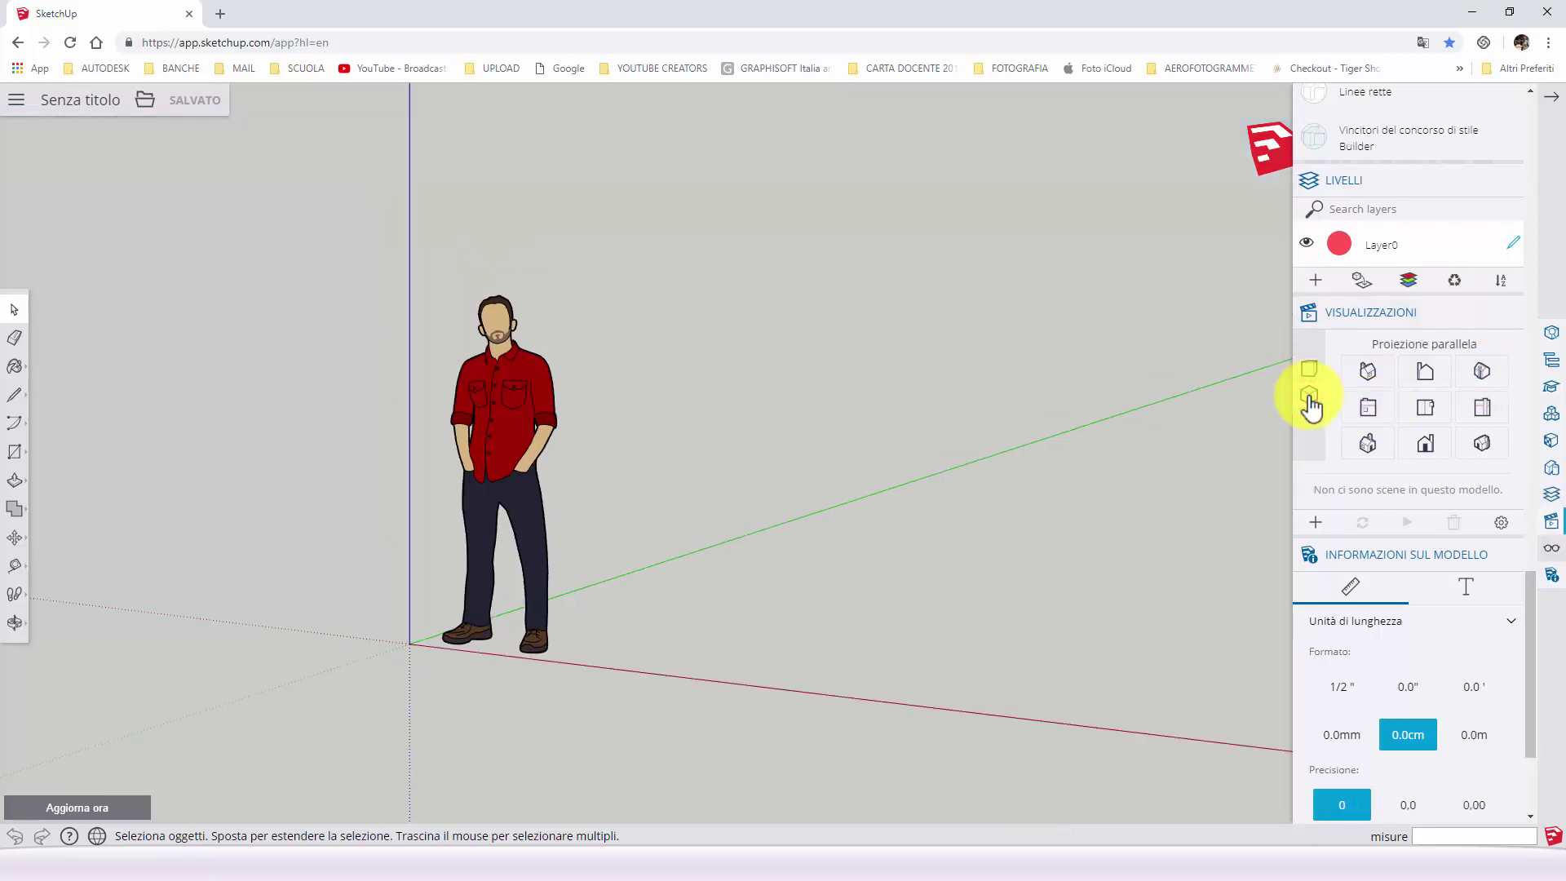
pyautogui.click(1303, 372)
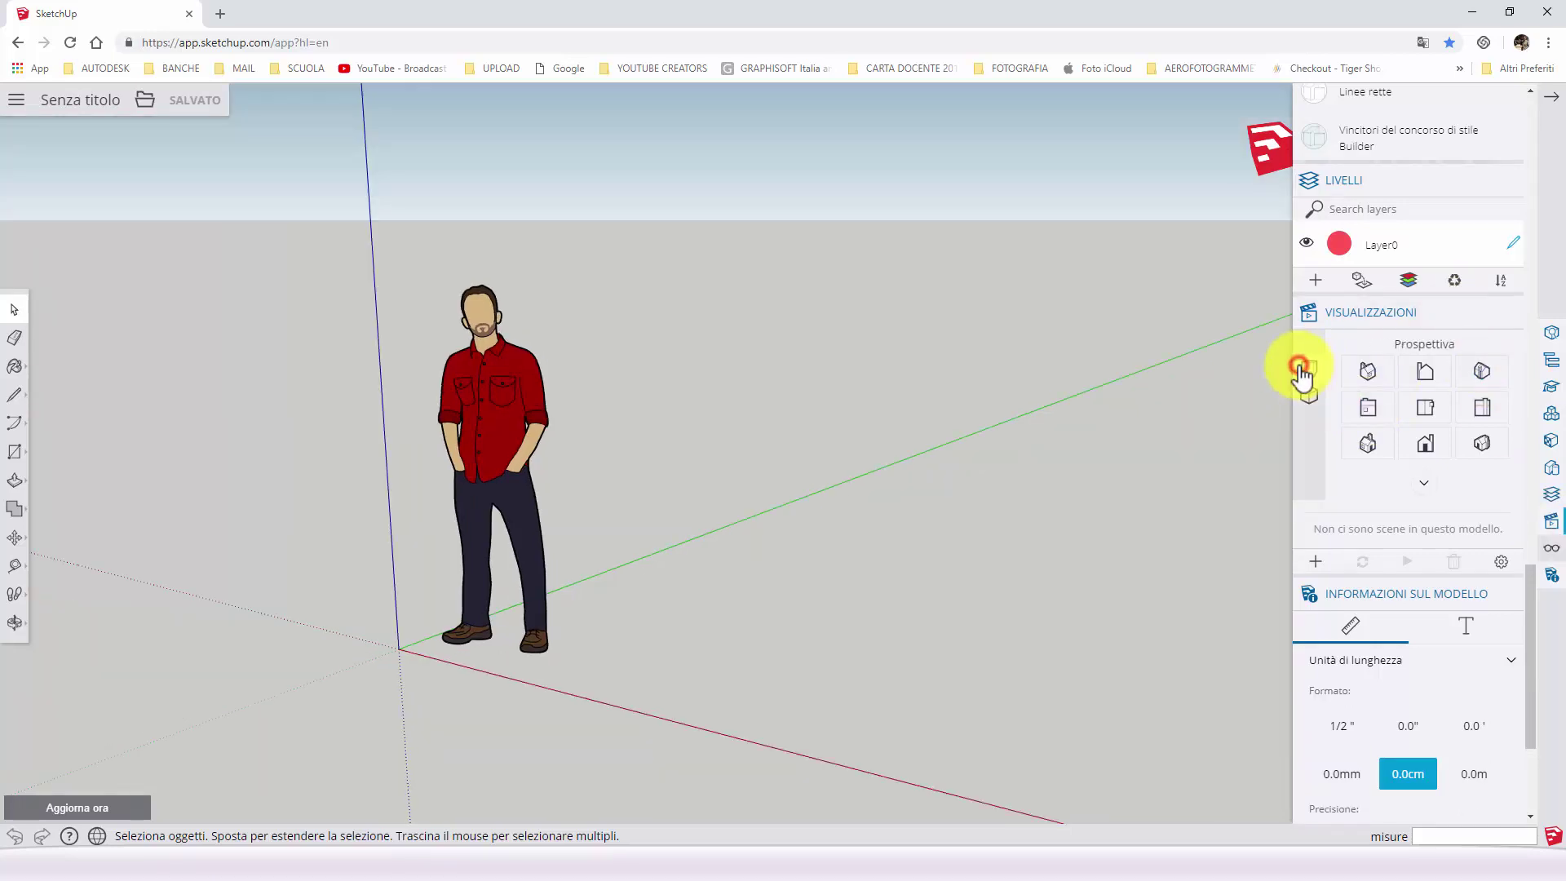
pyautogui.click(1550, 549)
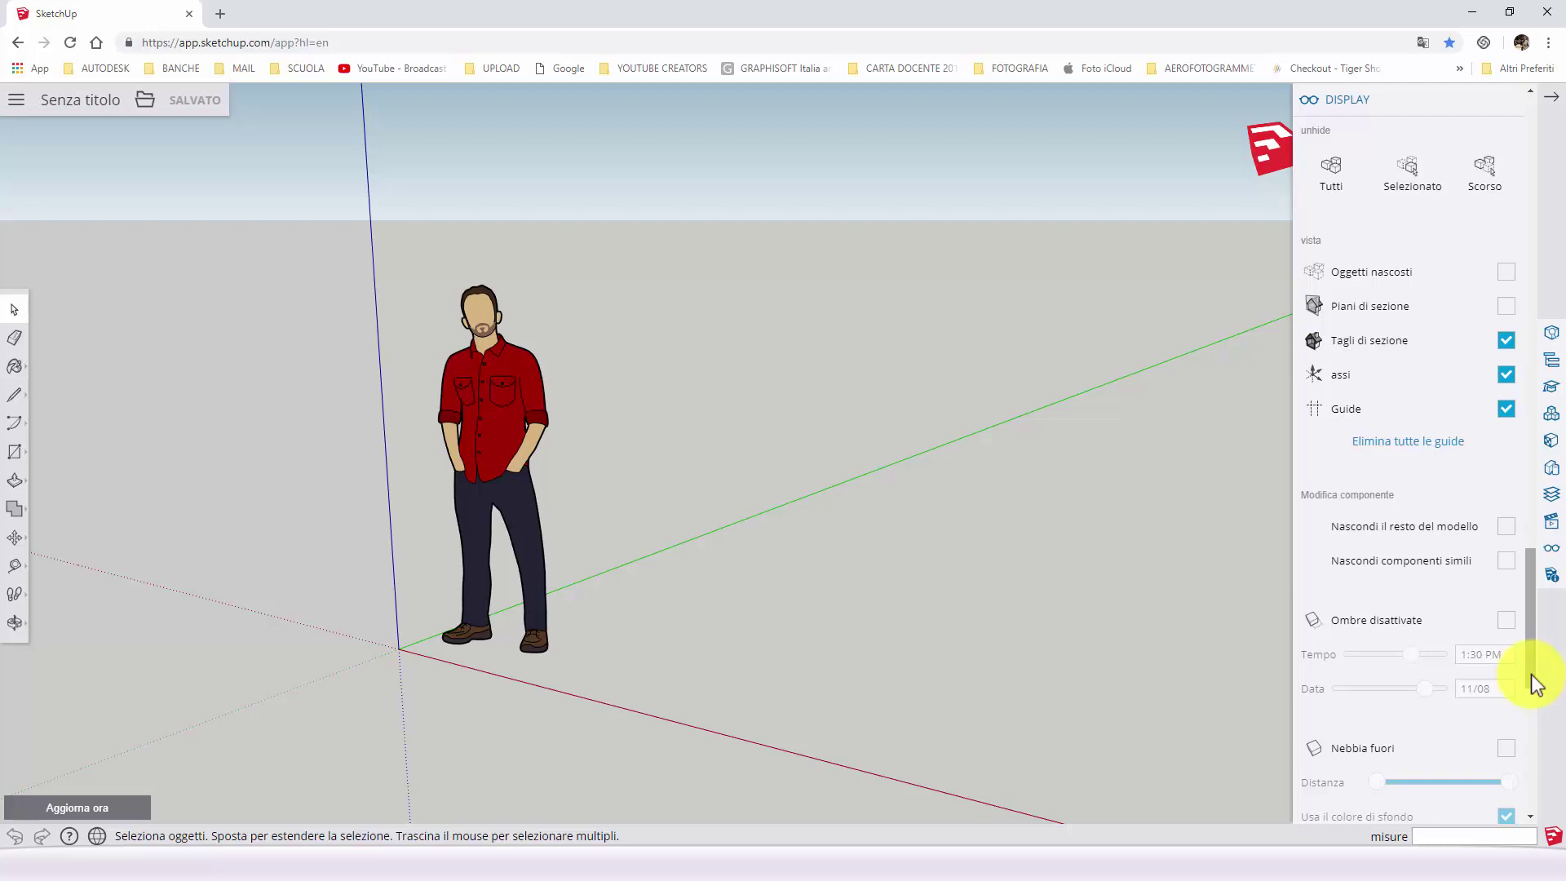
pyautogui.moveTo(1532, 675)
pyautogui.mouseDown()
pyautogui.moveTo(1531, 413)
pyautogui.moveTo(1550, 734)
pyautogui.moveTo(1556, 694)
pyautogui.mouseUp()
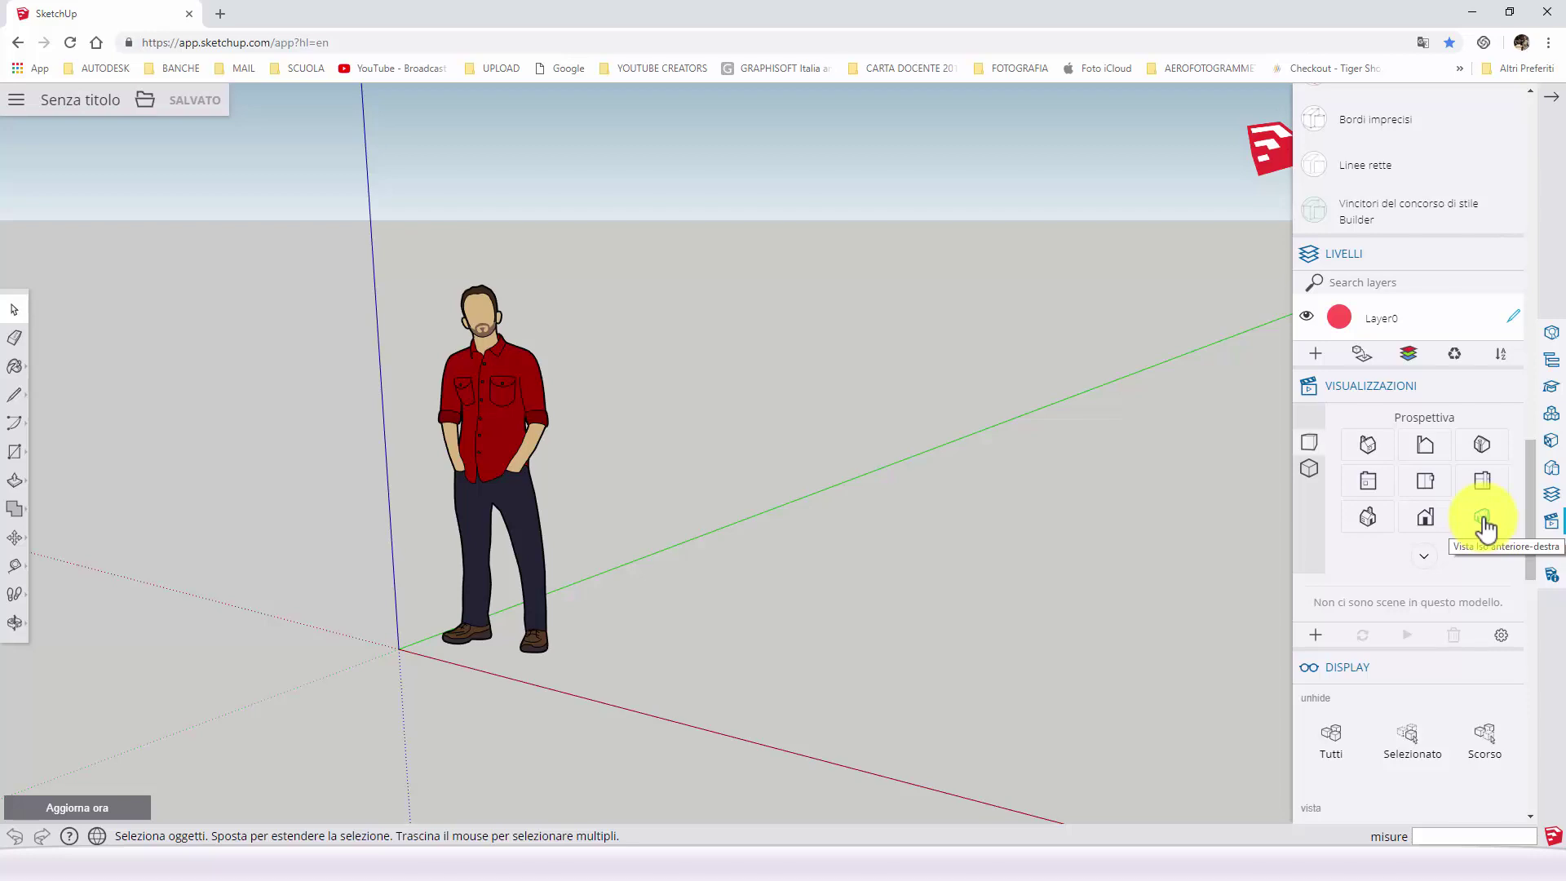
pyautogui.click(1482, 519)
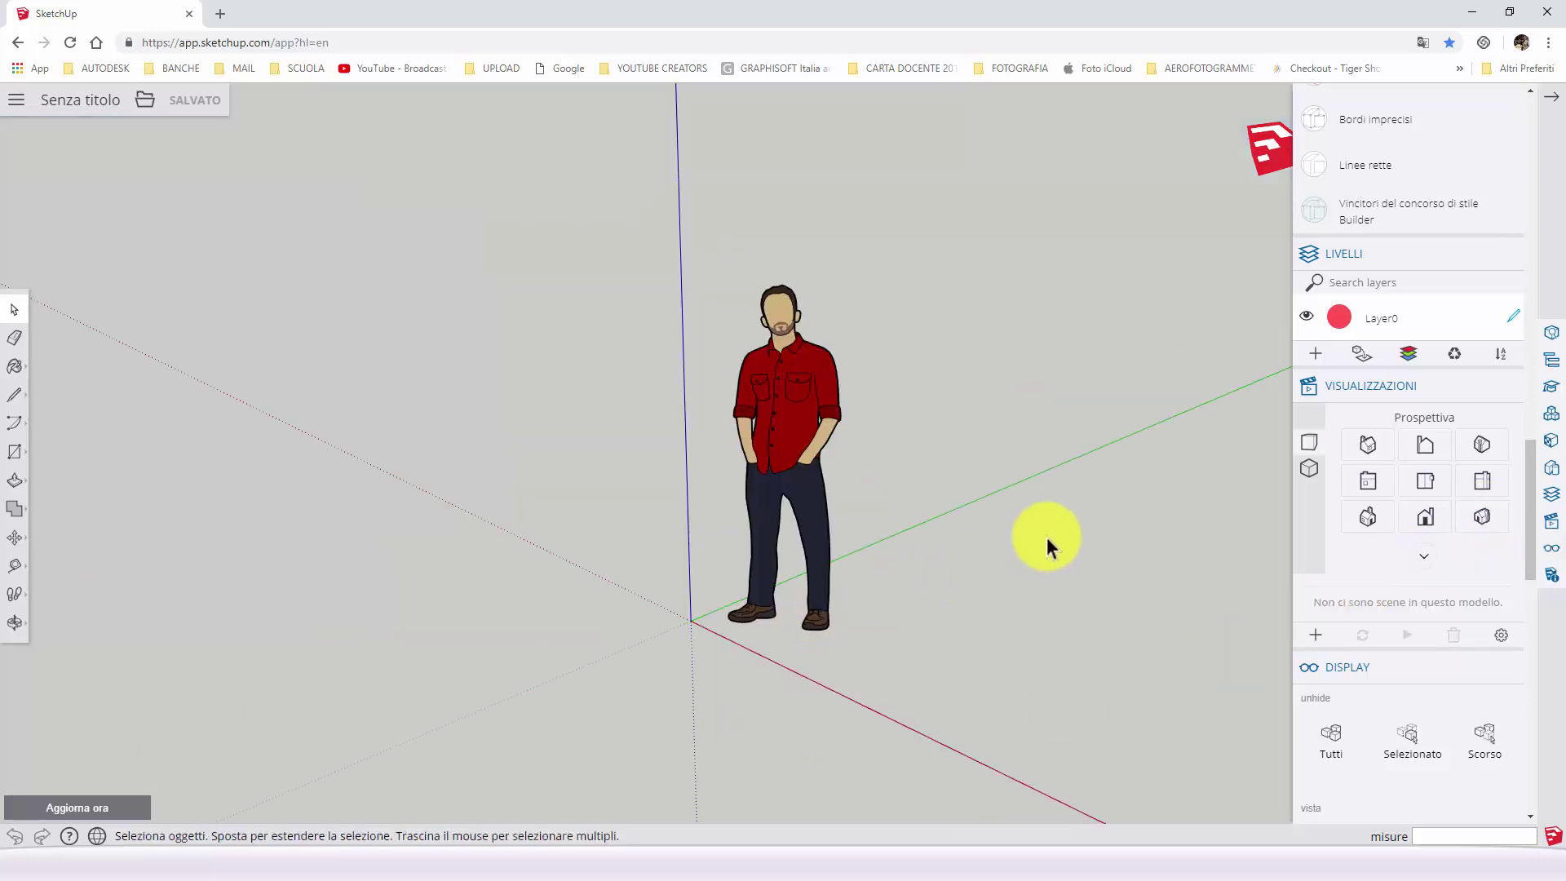
pyautogui.moveTo(1038, 518); pyautogui.dragTo(1135, 514, button='middle')
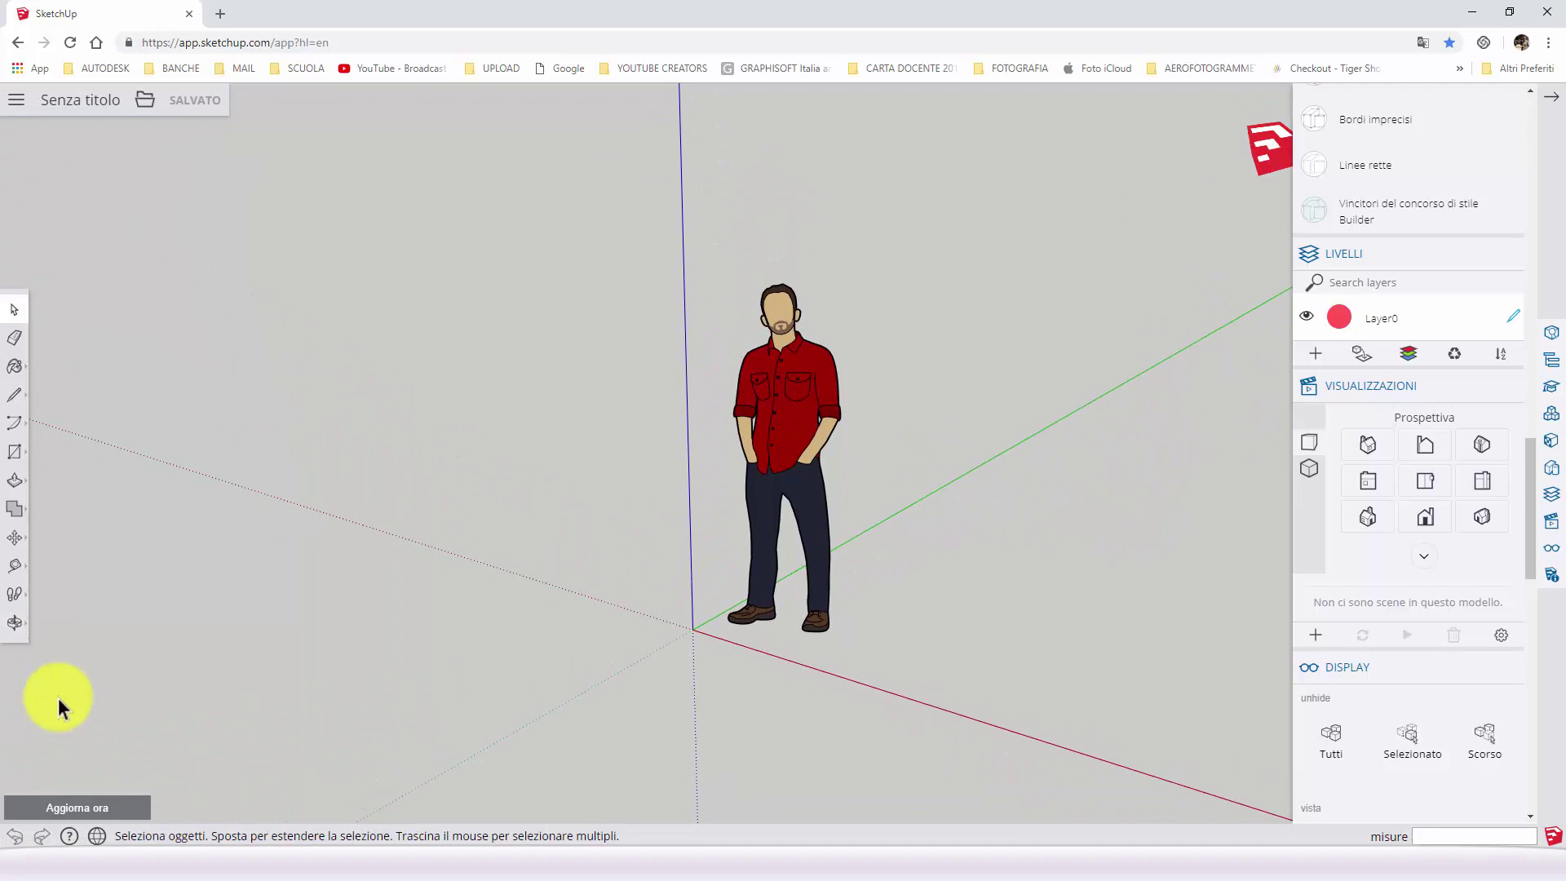
# - Orbit the scene, then pan it left so the figure and origin sit nearer centre
pyautogui.click(29, 626)
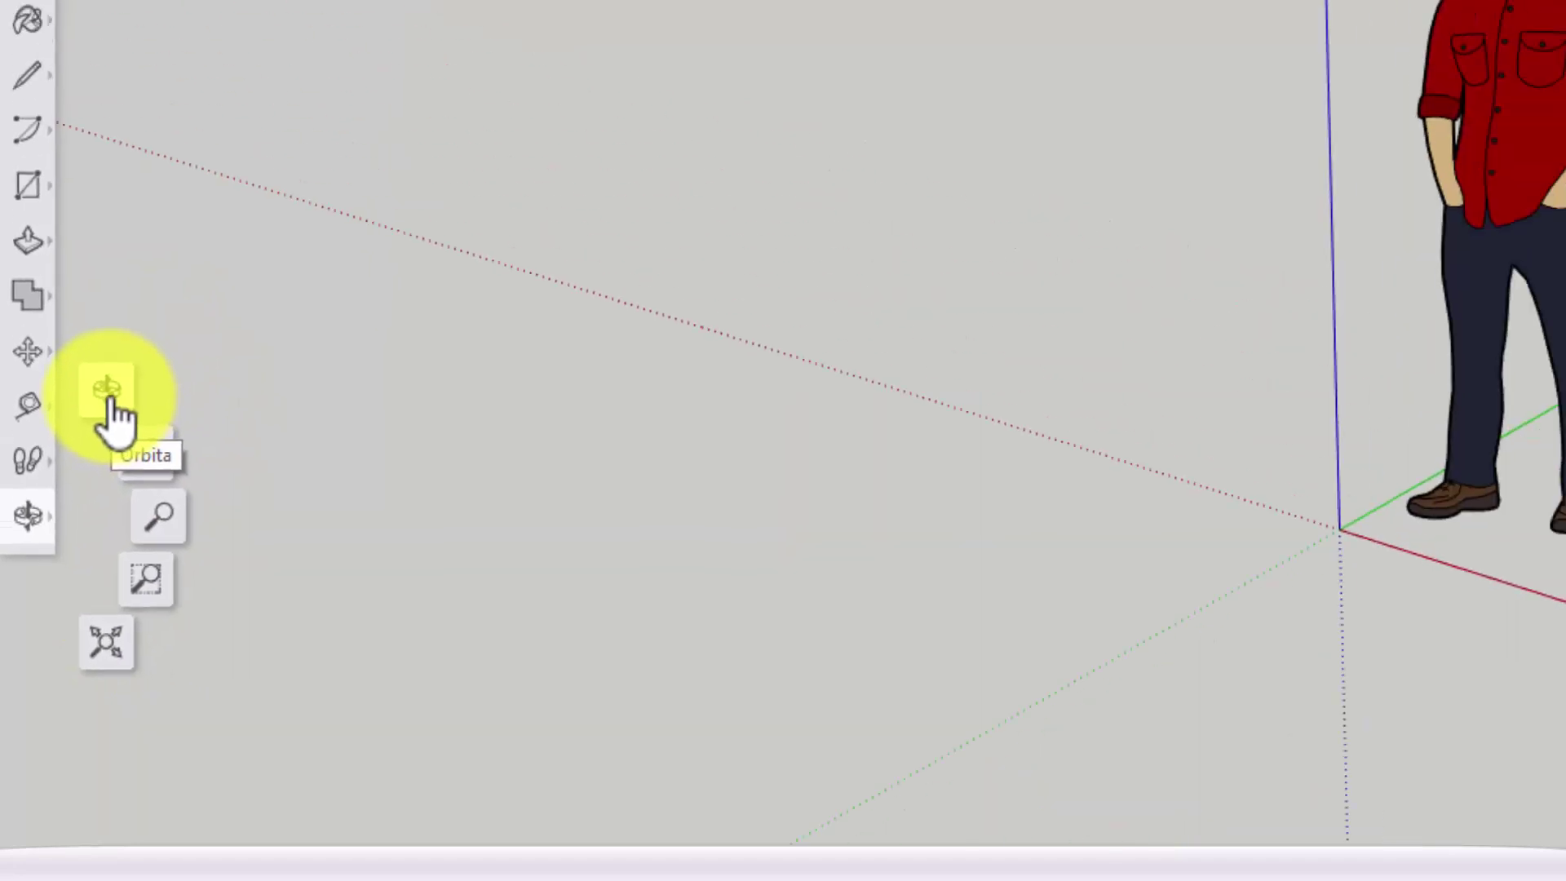
pyautogui.click(147, 265)
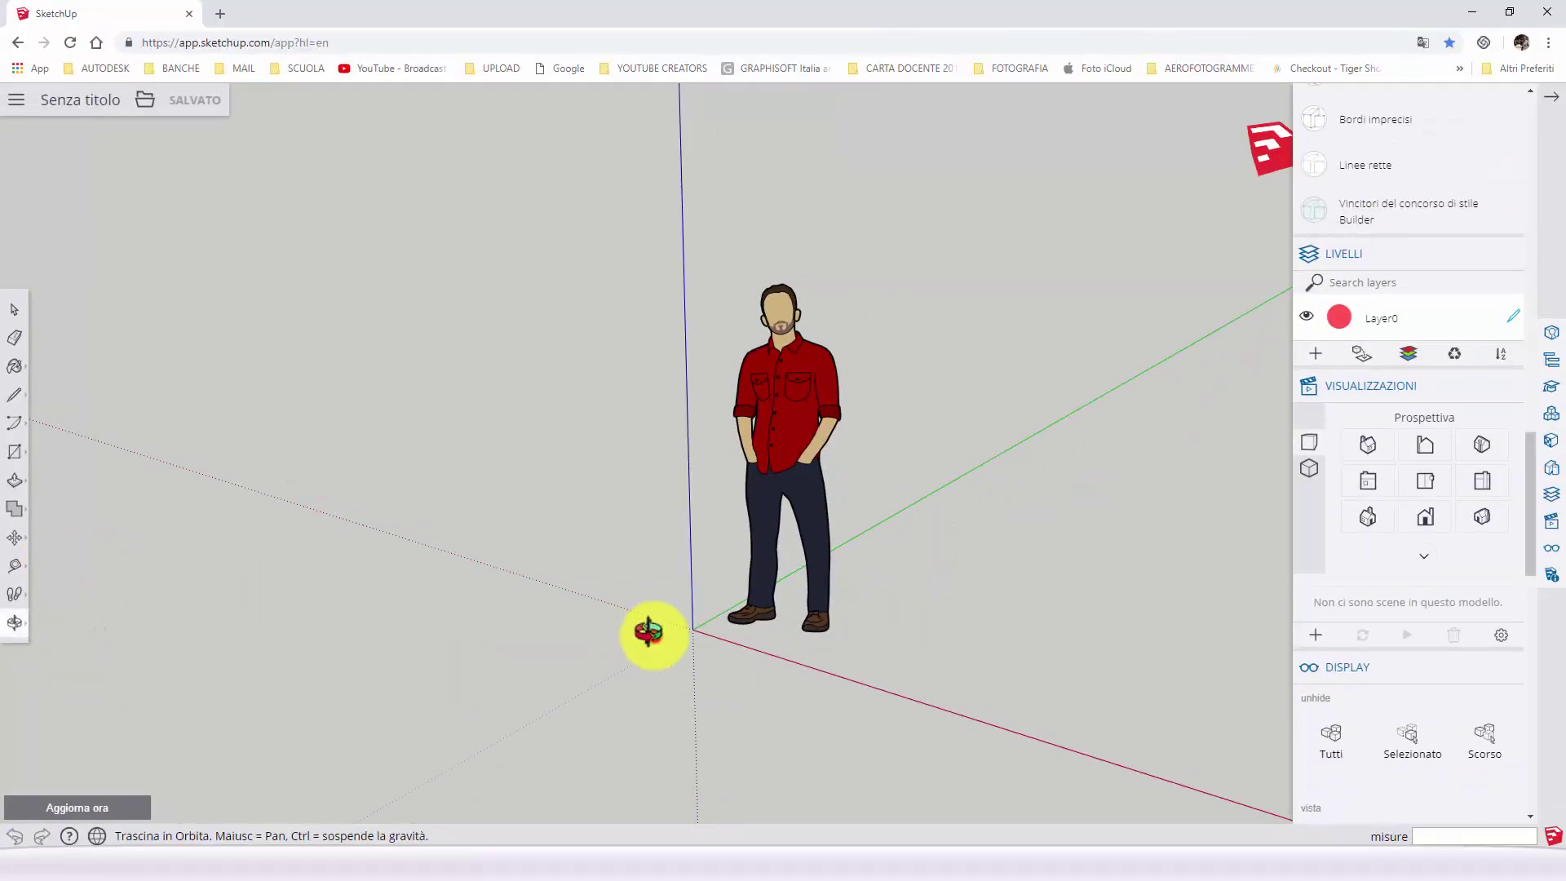
pyautogui.moveTo(650, 629)
pyautogui.mouseDown()
pyautogui.moveTo(889, 658)
pyautogui.moveTo(1098, 601)
pyautogui.moveTo(775, 553)
pyautogui.moveTo(657, 476)
pyautogui.moveTo(601, 531)
pyautogui.moveTo(811, 657)
pyautogui.moveTo(1078, 603)
pyautogui.moveTo(668, 612)
pyautogui.moveTo(682, 629)
pyautogui.moveTo(711, 612)
pyautogui.mouseUp()
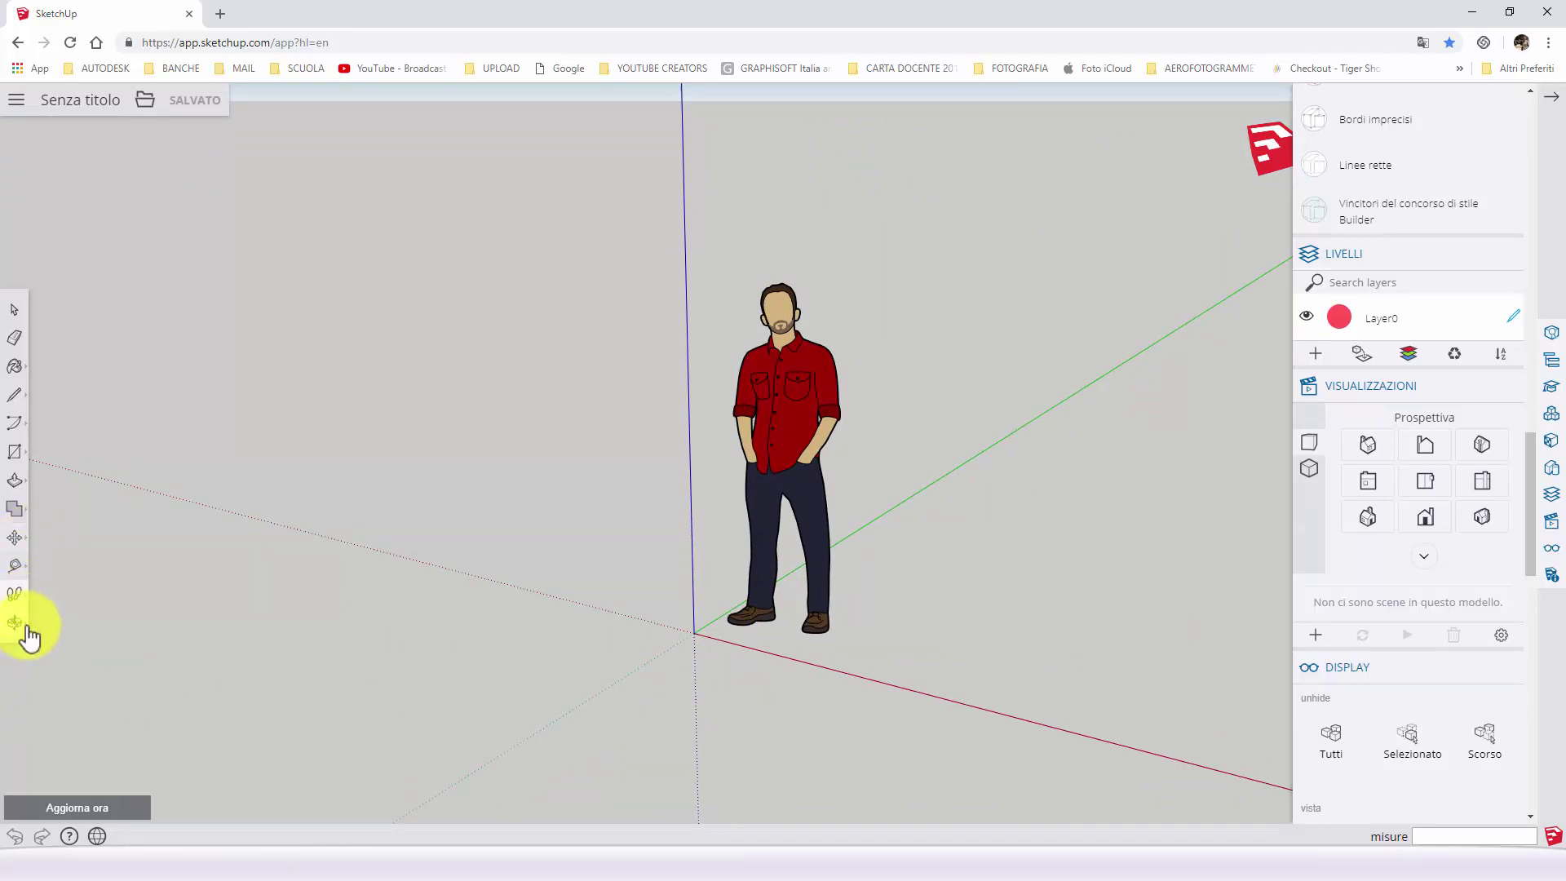
pyautogui.click(24, 628)
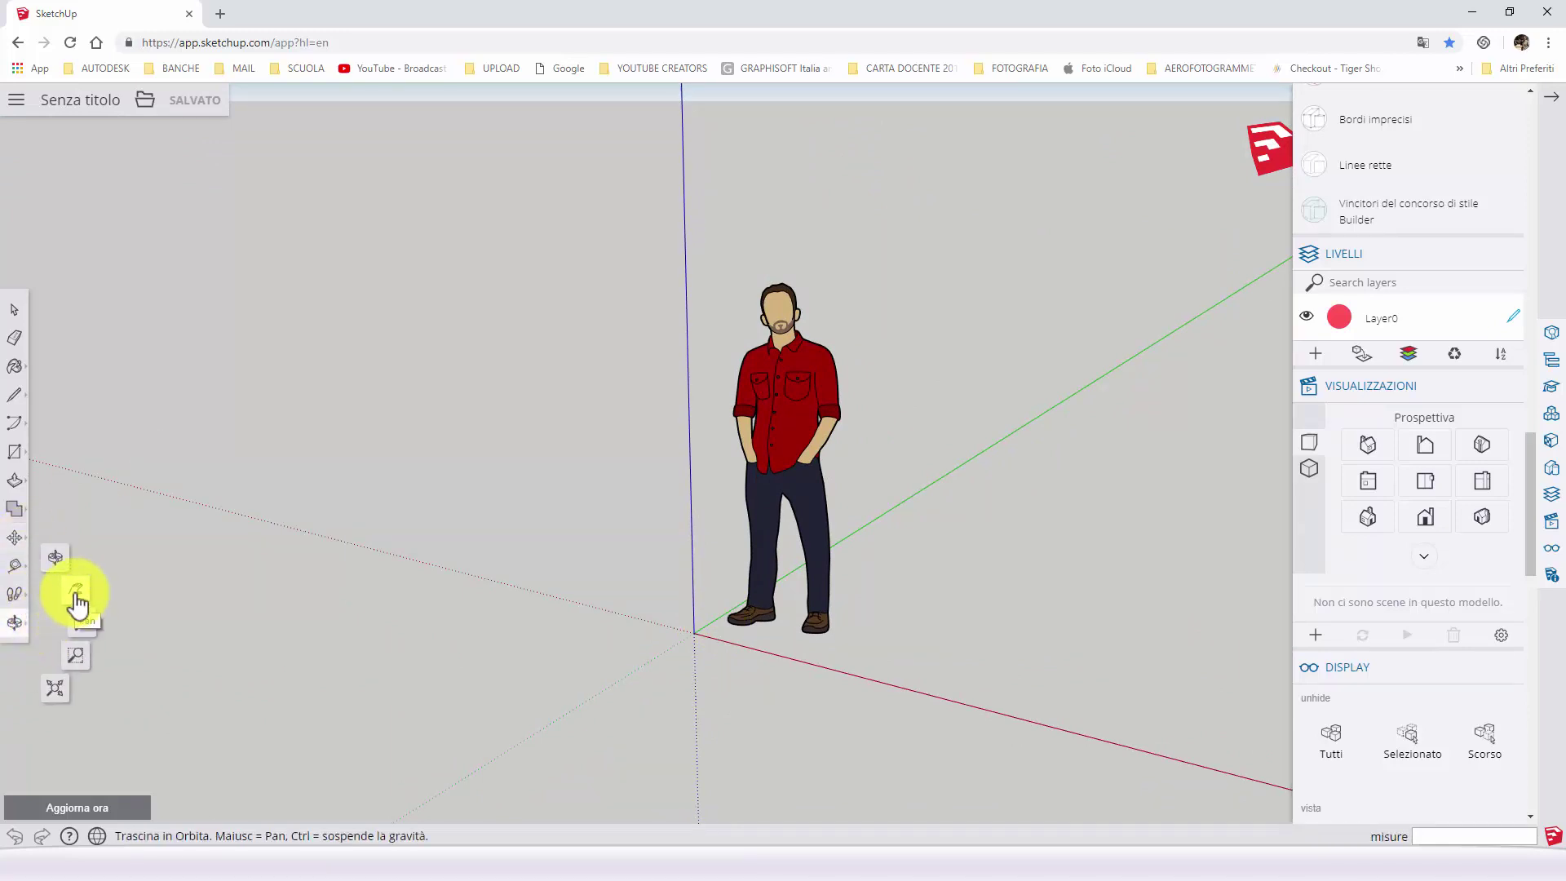
pyautogui.click(77, 599)
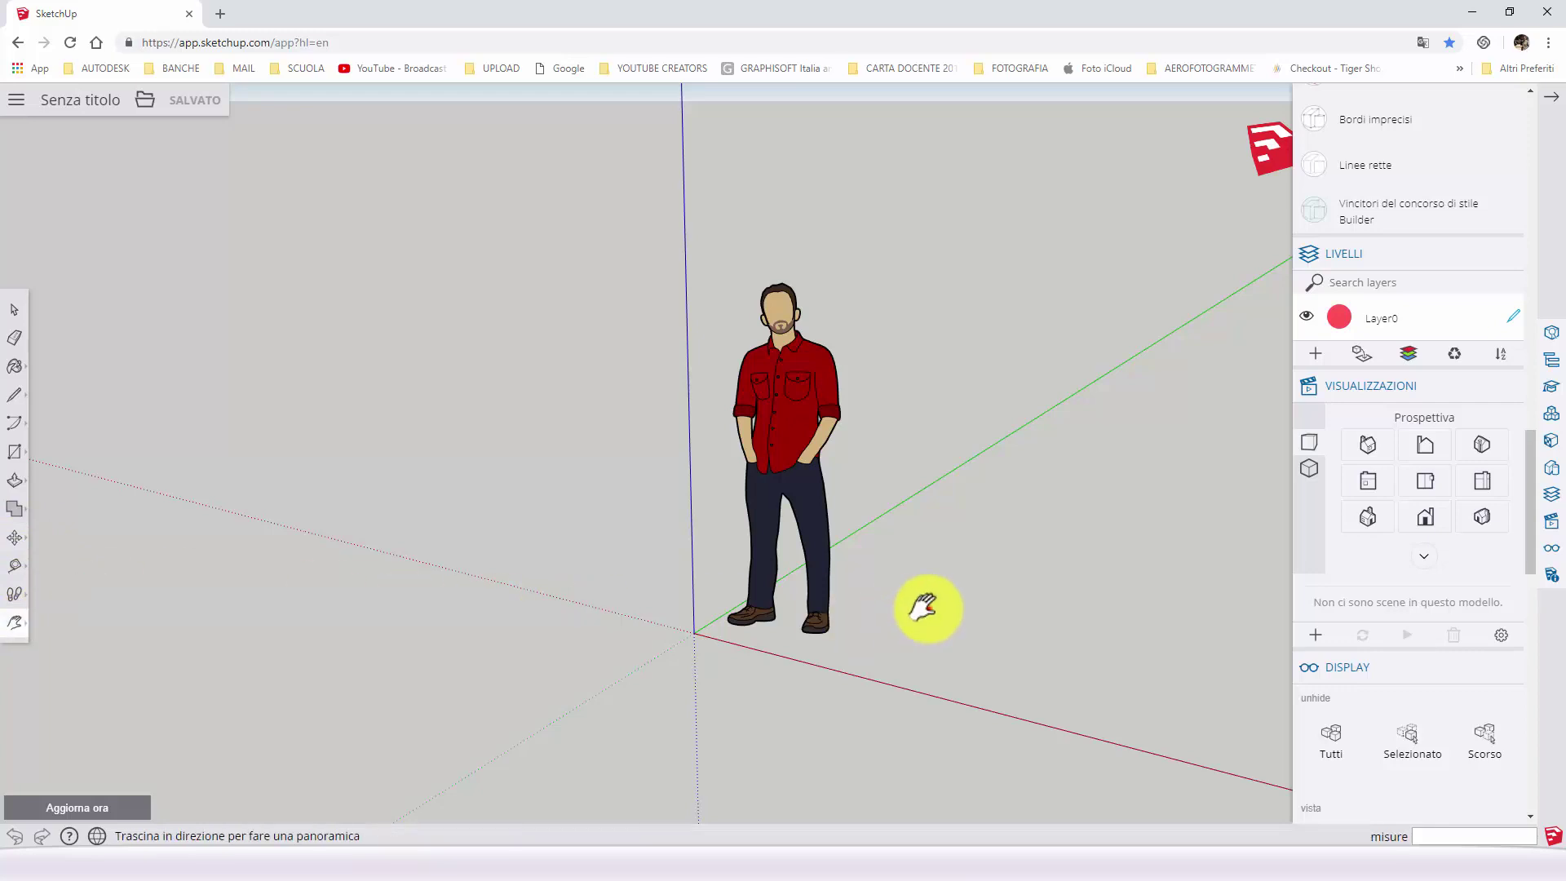
pyautogui.moveTo(912, 608)
pyautogui.mouseDown()
pyautogui.moveTo(822, 604)
pyautogui.moveTo(601, 546)
pyautogui.moveTo(489, 626)
pyautogui.moveTo(437, 555)
pyautogui.moveTo(570, 492)
pyautogui.moveTo(615, 549)
pyautogui.moveTo(618, 531)
pyautogui.mouseUp()
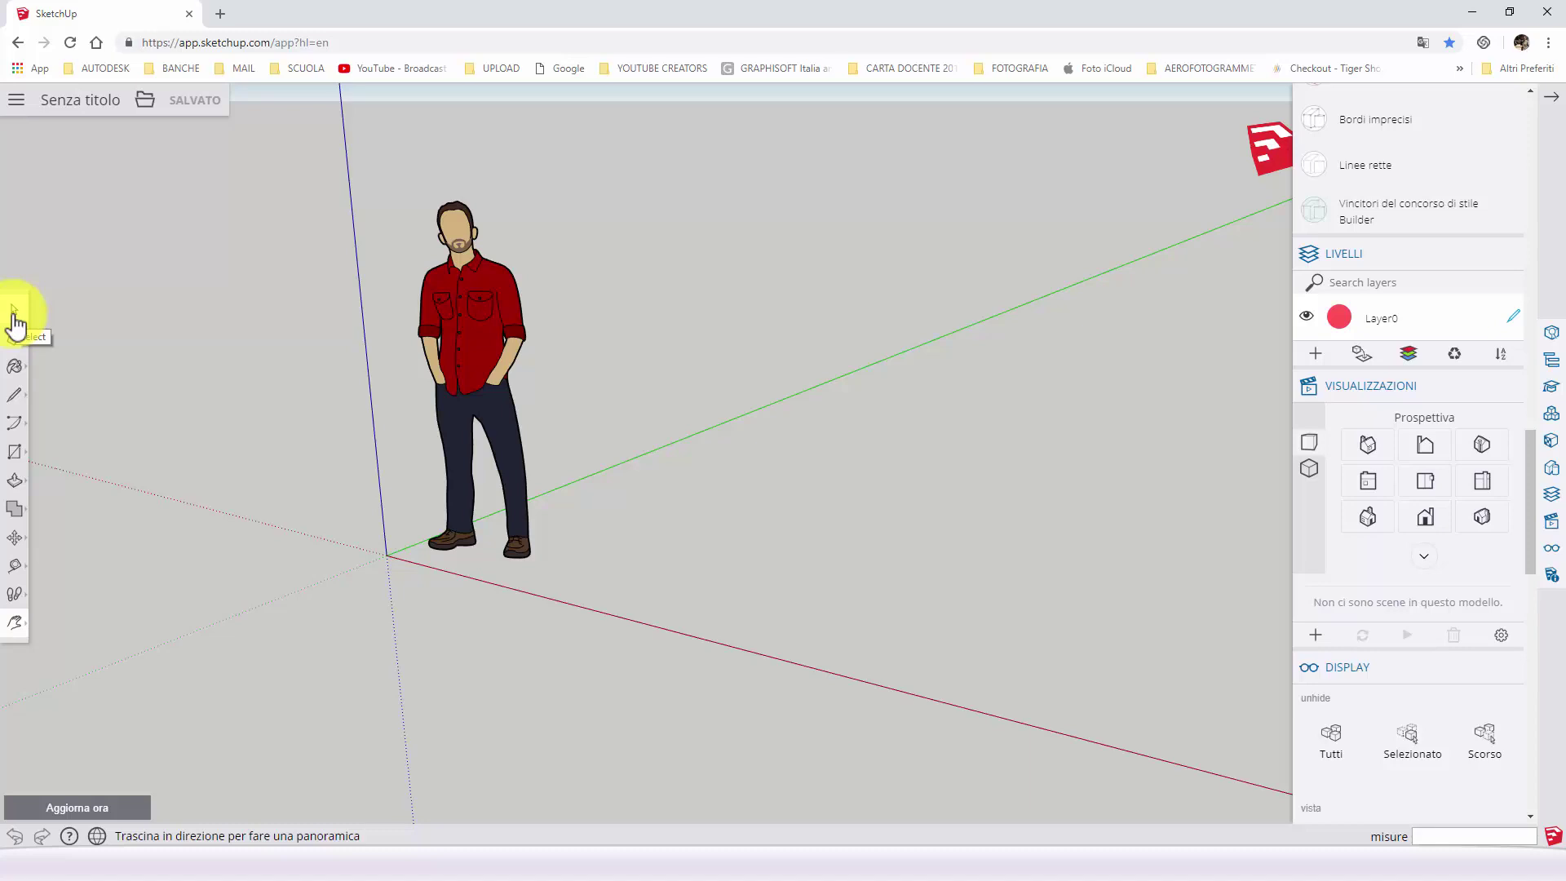
# - Box-select the standing person figure and delete it
pyautogui.click(14, 311)
pyautogui.click(595, 607)
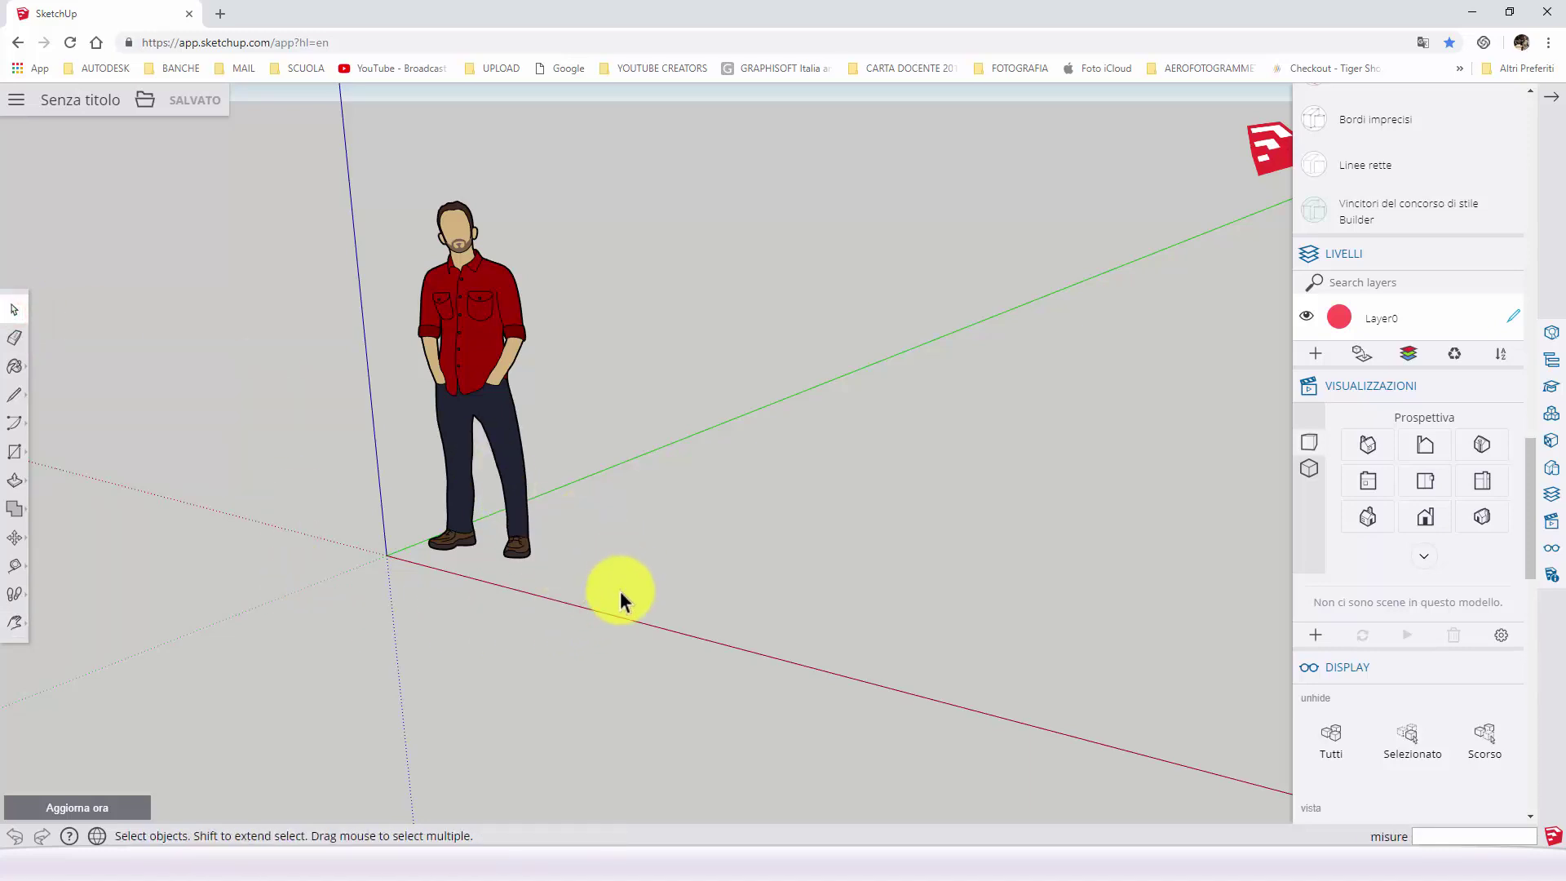
pyautogui.moveTo(625, 593); pyautogui.dragTo(340, 164)
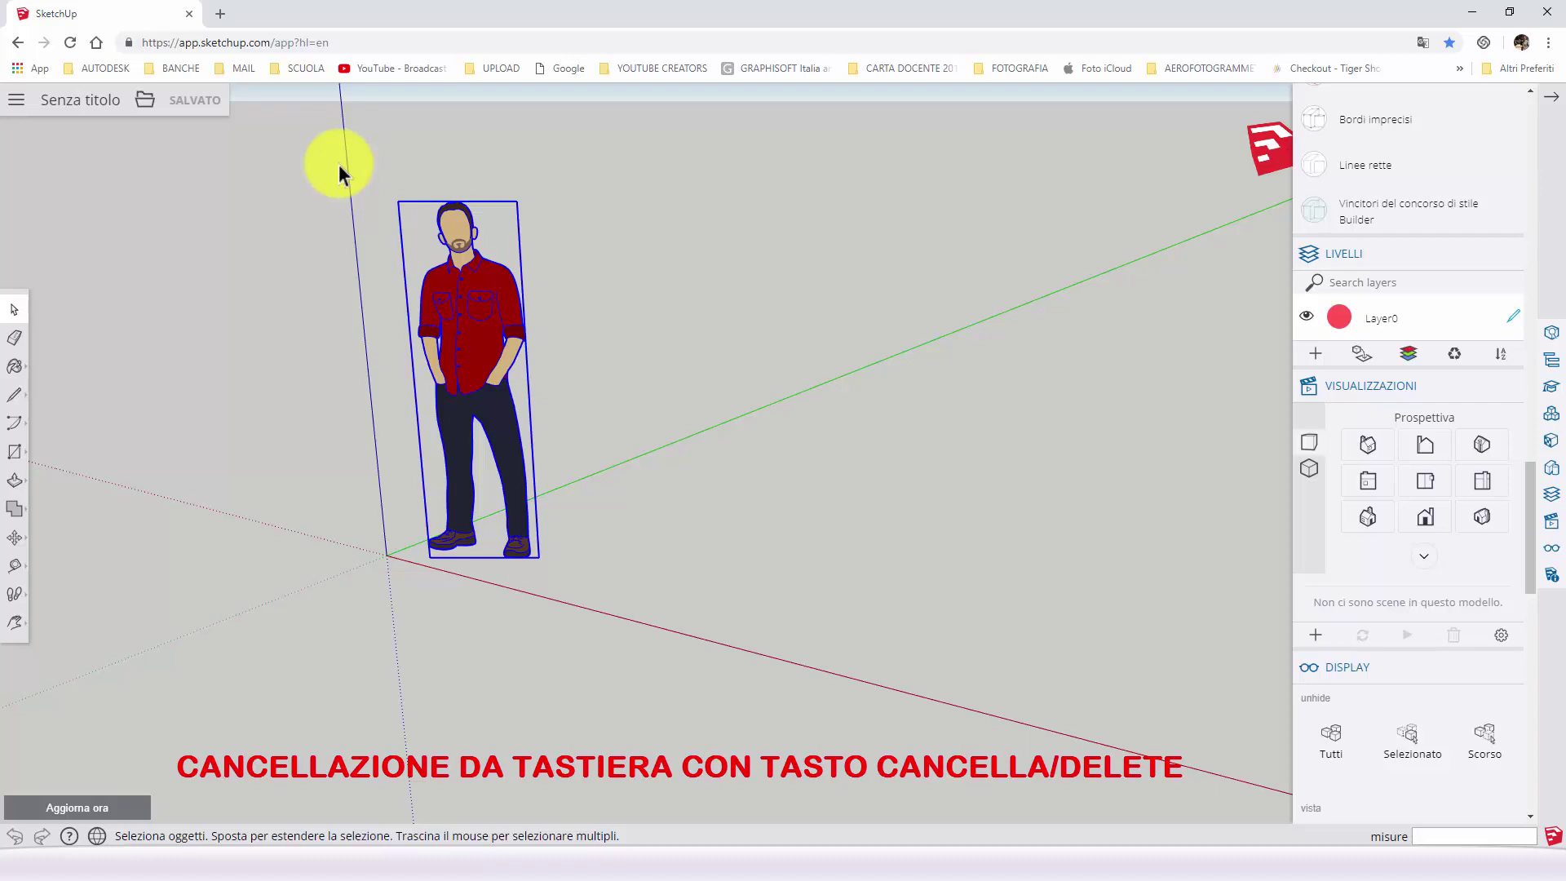
pyautogui.press('Delete')
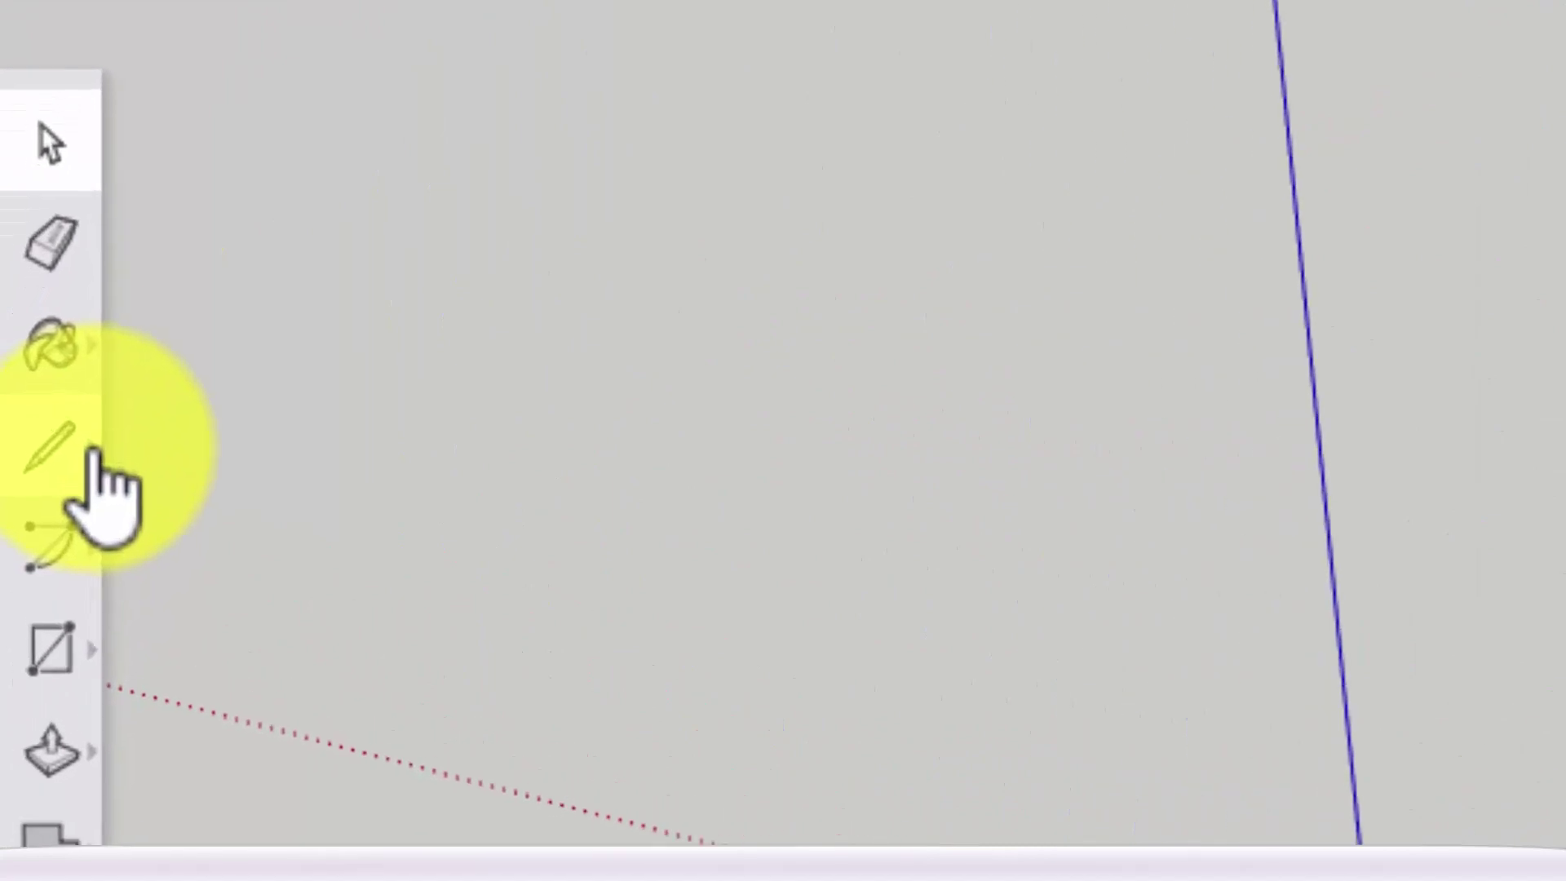
# - Choose the Line tool and start an edge at the origin, heading up the blue axis
pyautogui.click(96, 453)
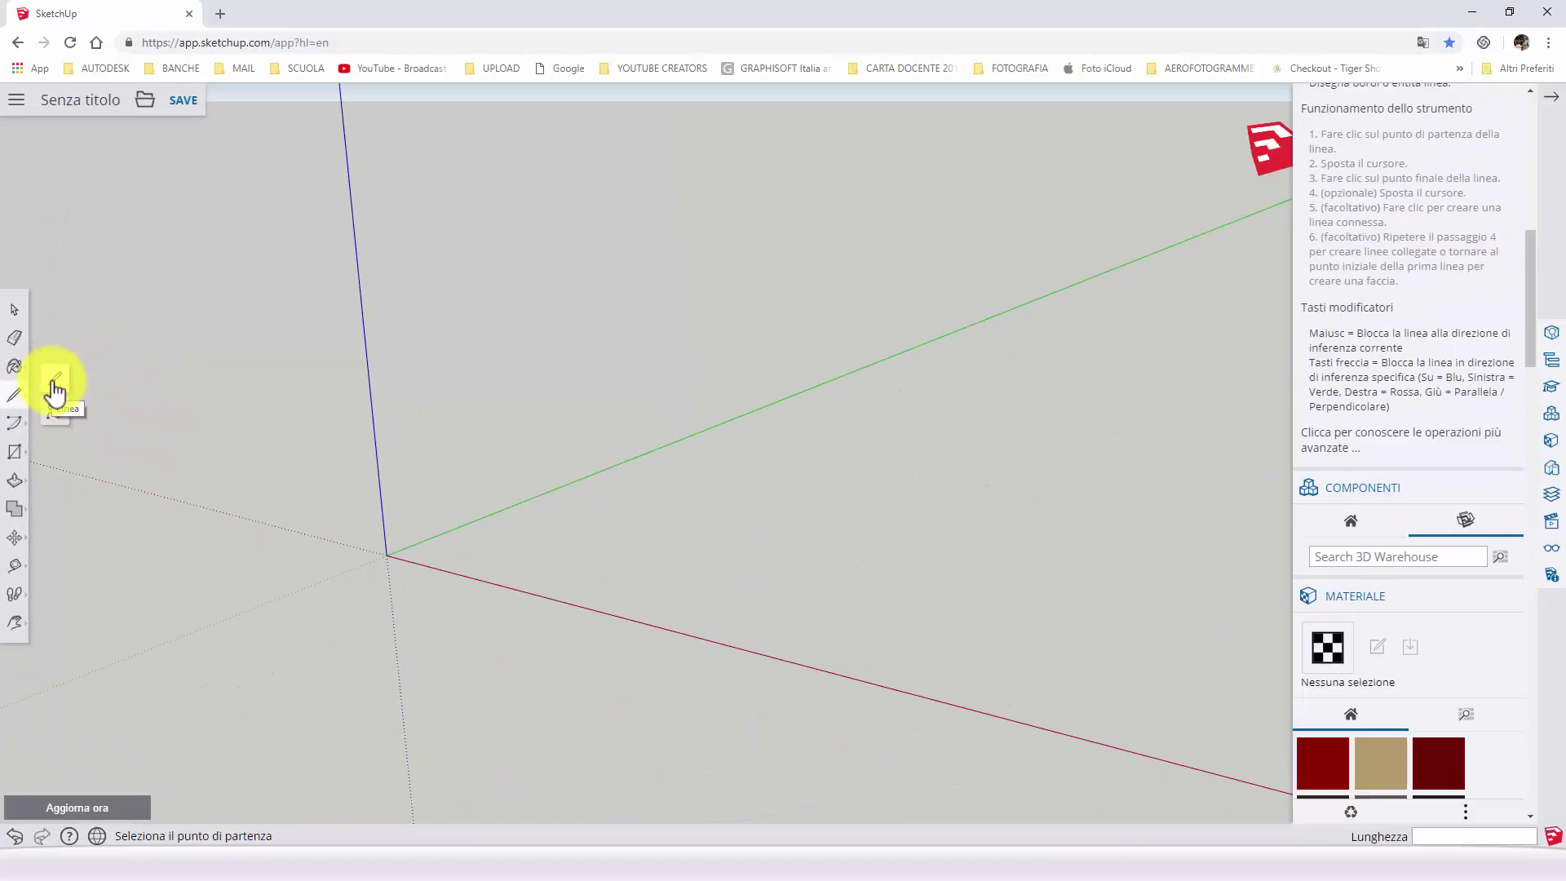
pyautogui.click(53, 381)
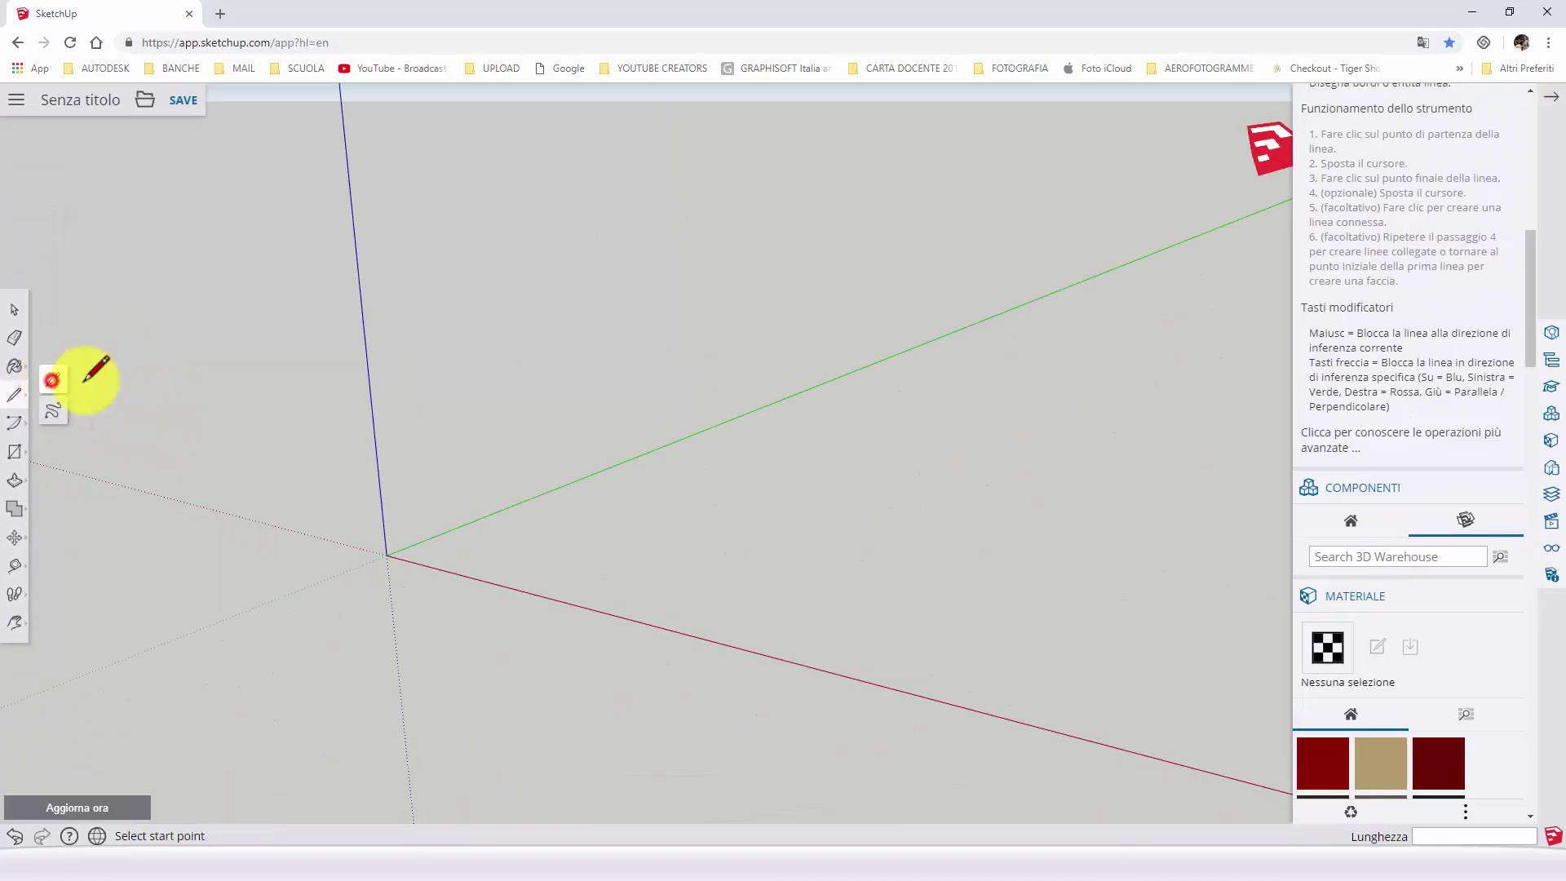
pyautogui.click(386, 555)
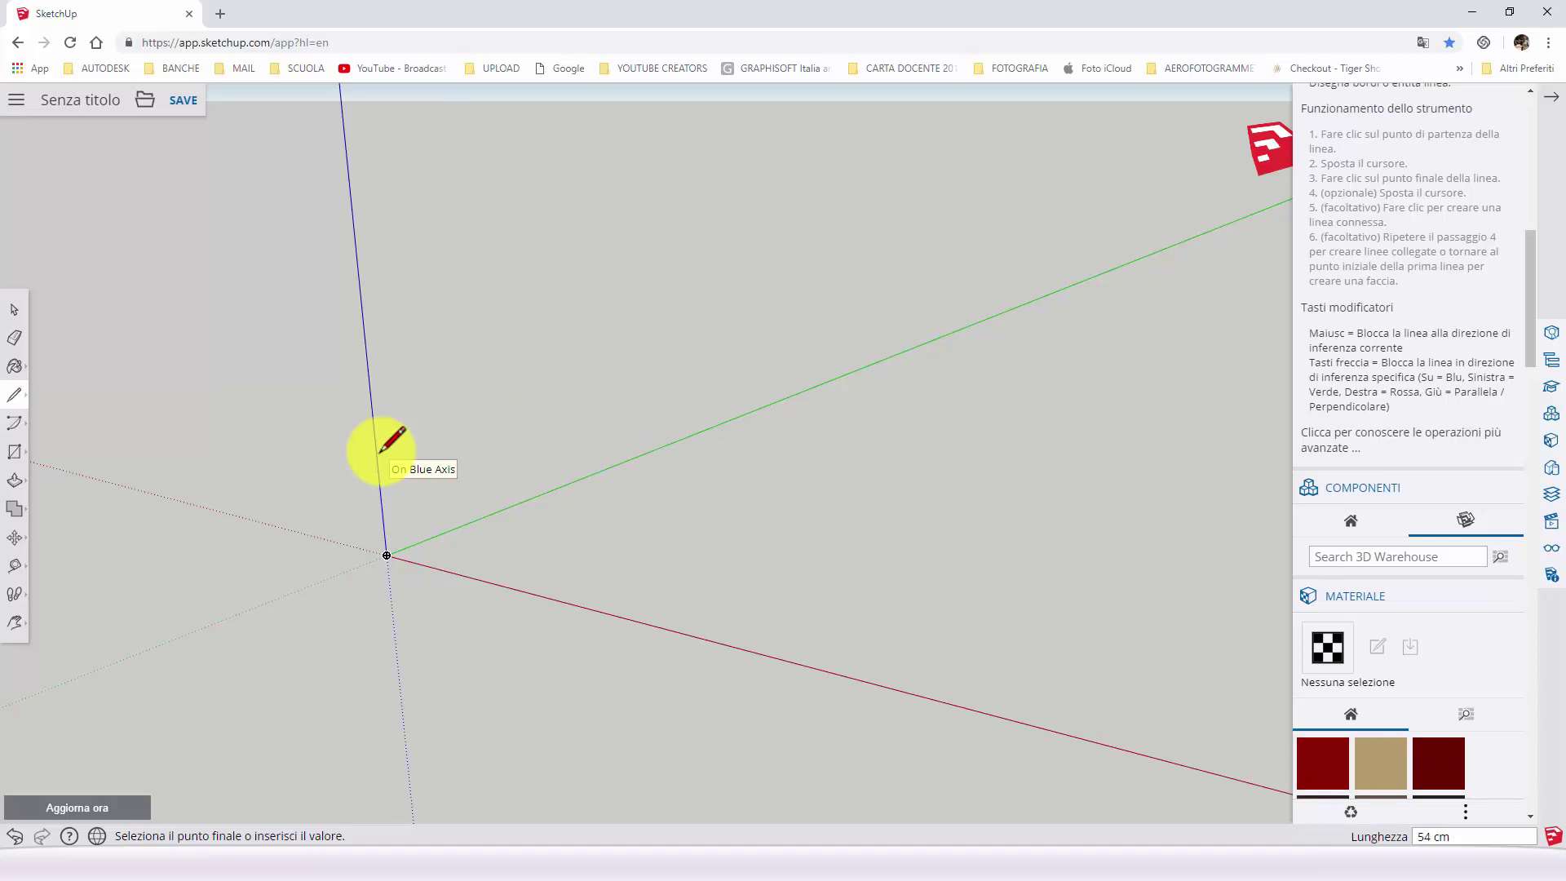
# - Draw the profile's outer edges with lengths 80, 20, 35 and 45, starting up the blue axis
pyautogui.click(379, 451)
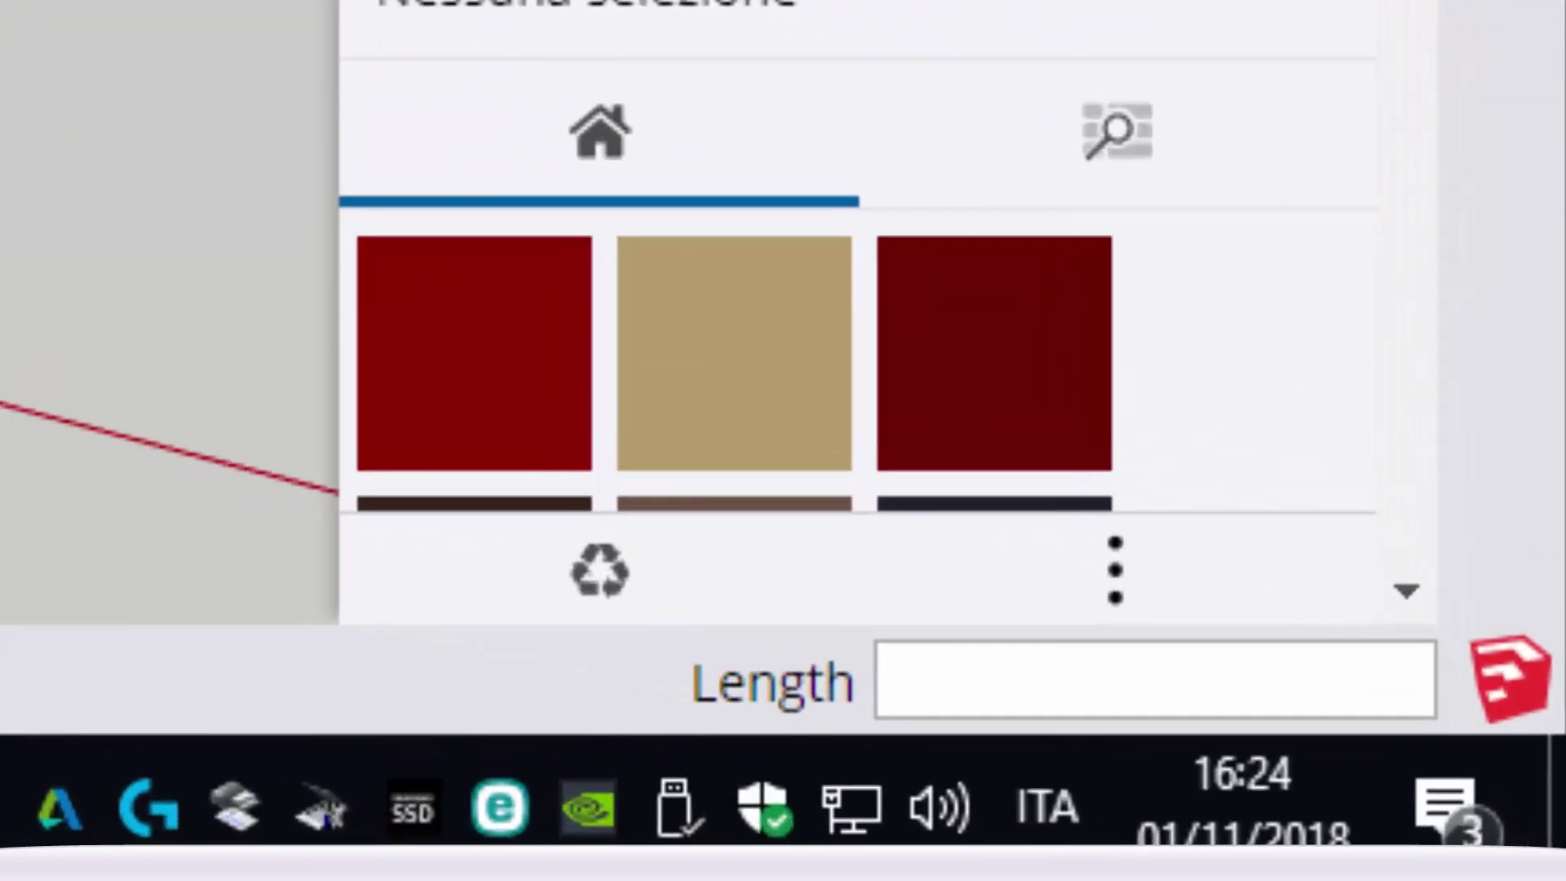
pyautogui.write('80')
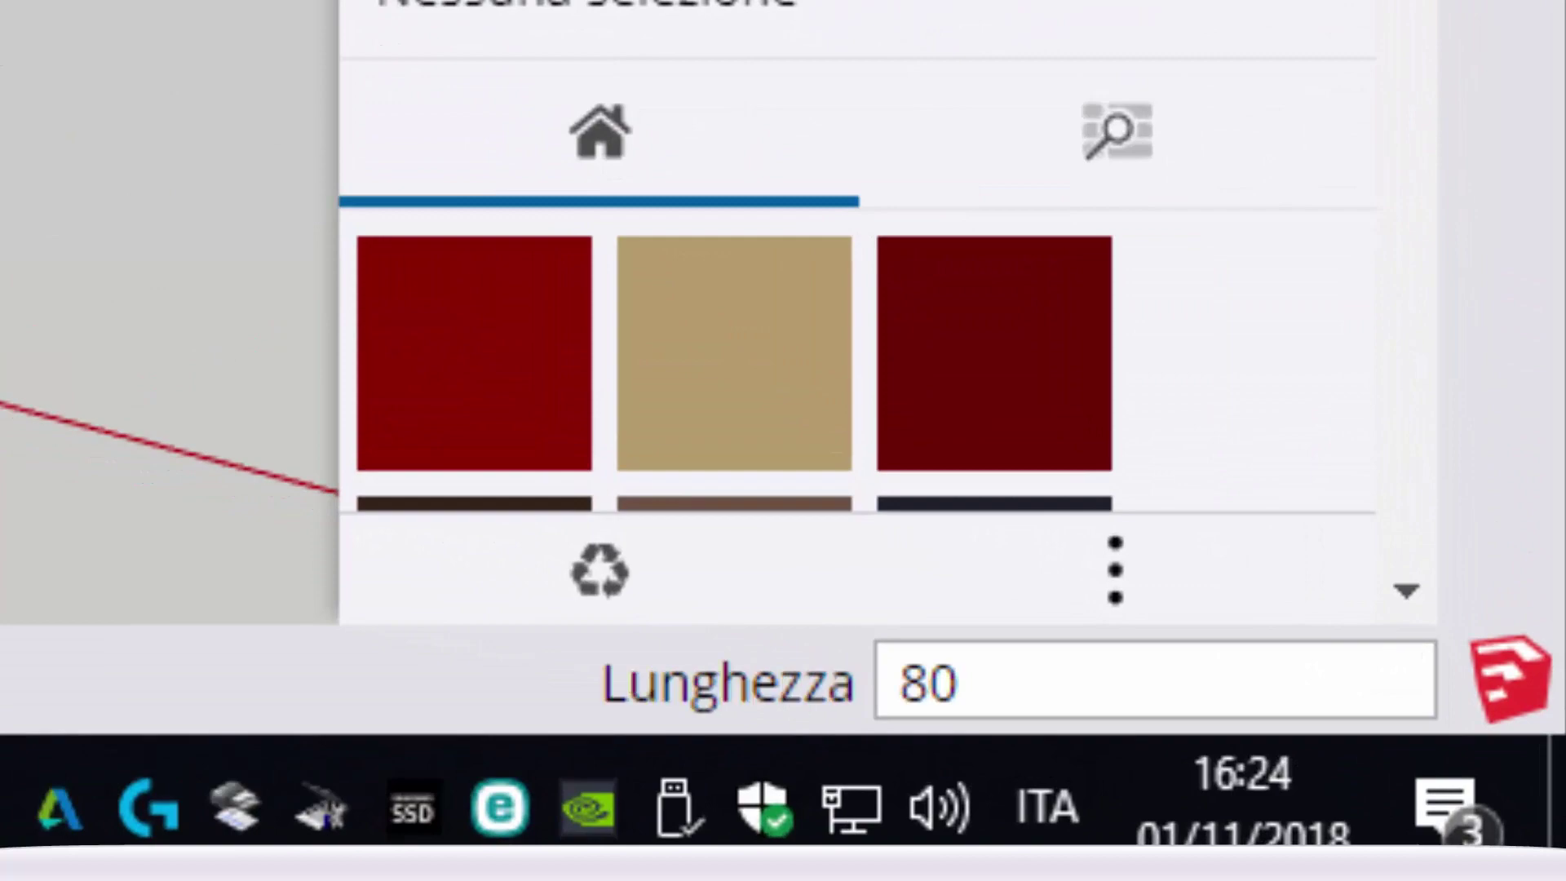
pyautogui.press('Return')
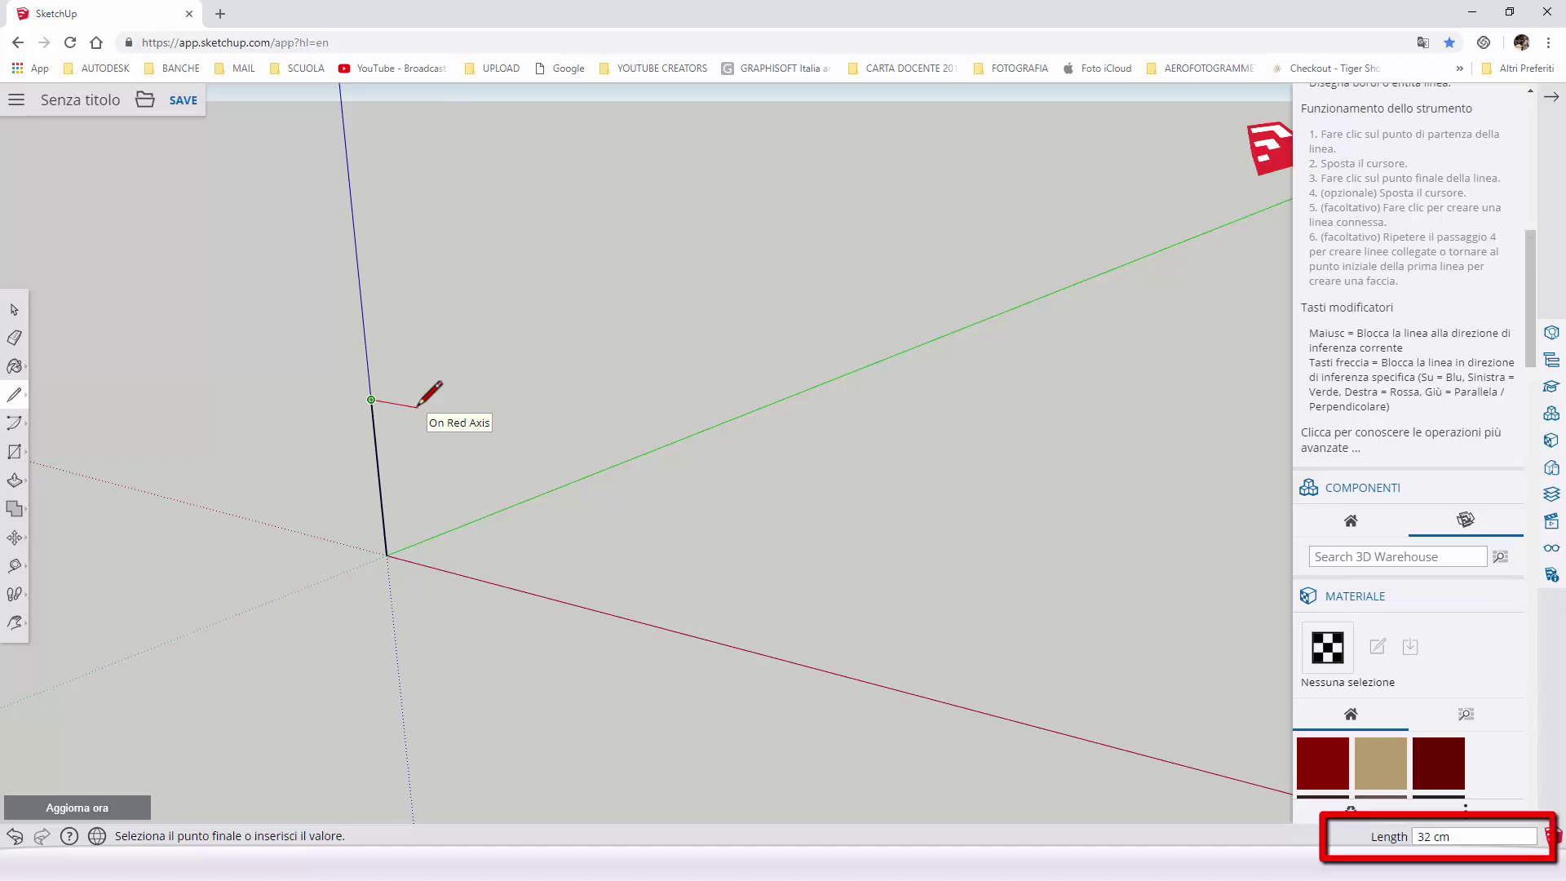
pyautogui.write('20')
pyautogui.press('Return')
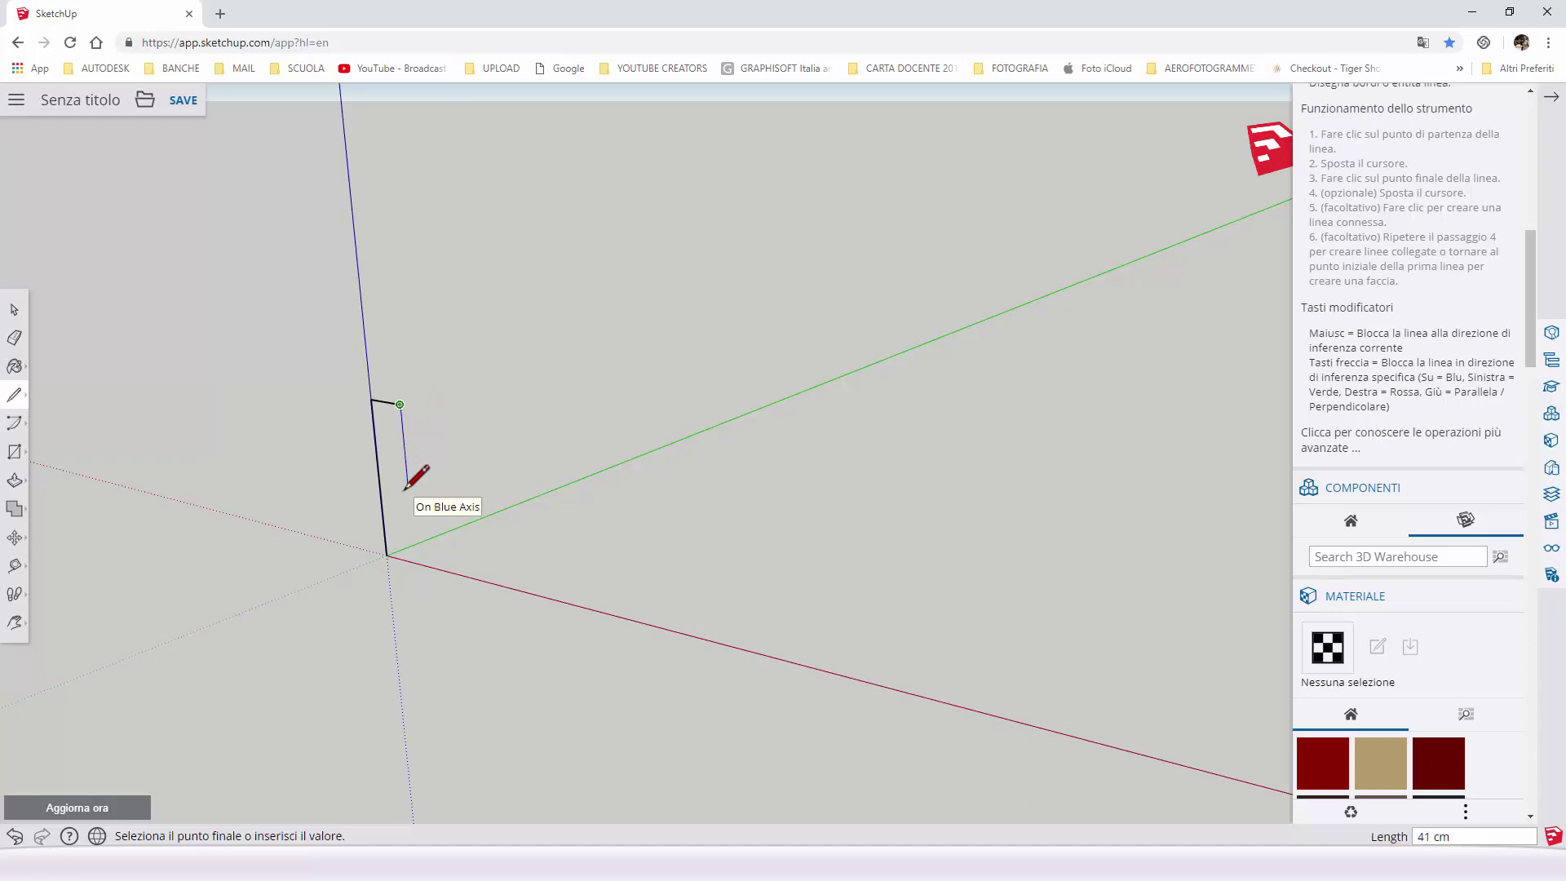
pyautogui.write('35')
pyautogui.press('Return')
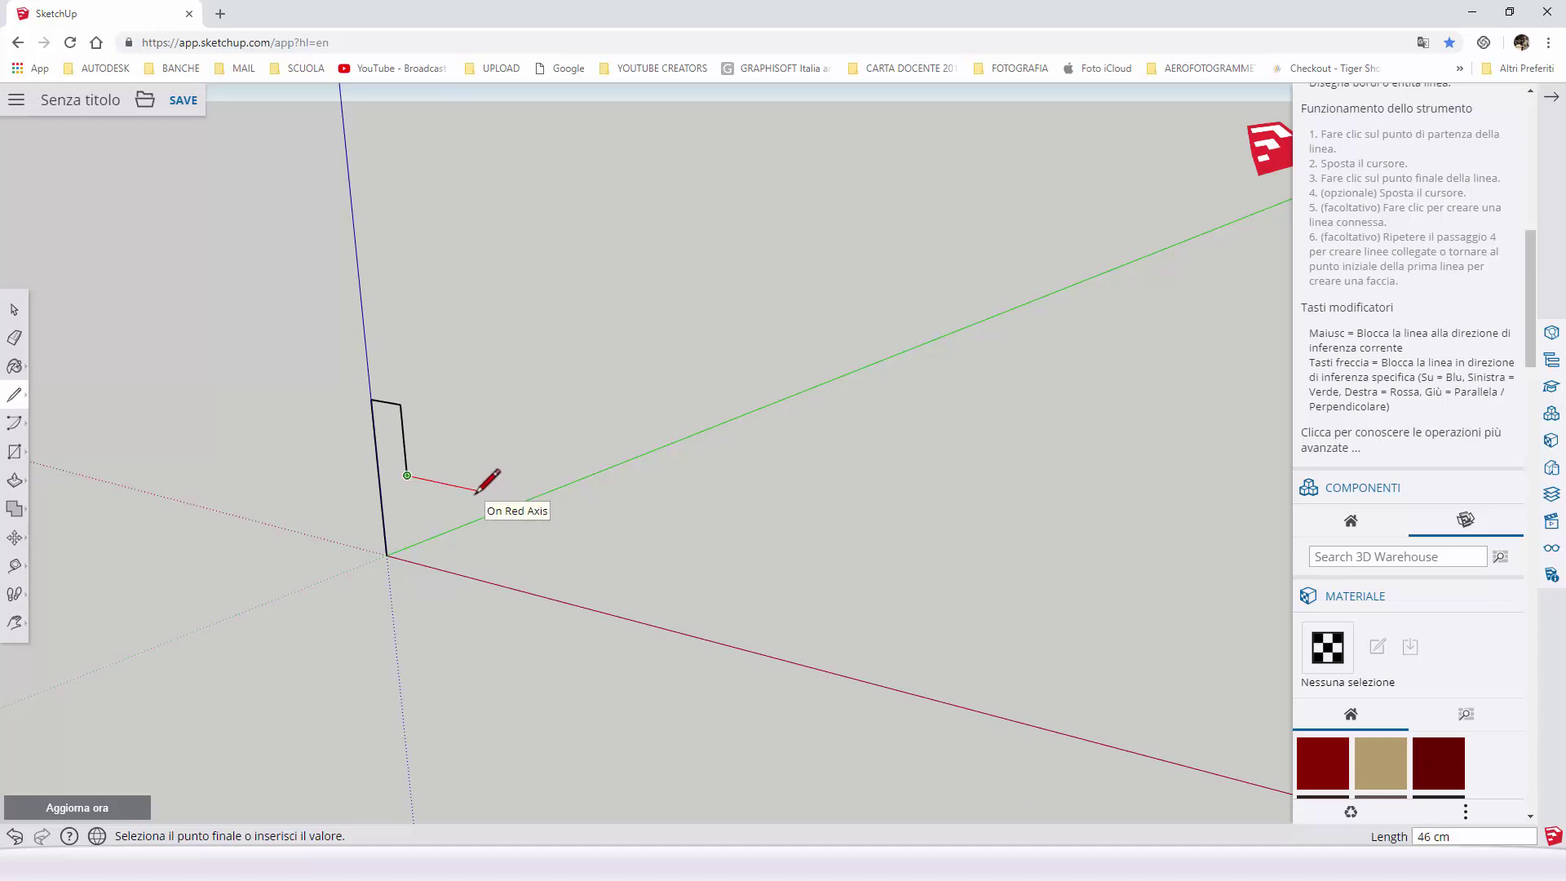
pyautogui.write('45')
pyautogui.press('Return')
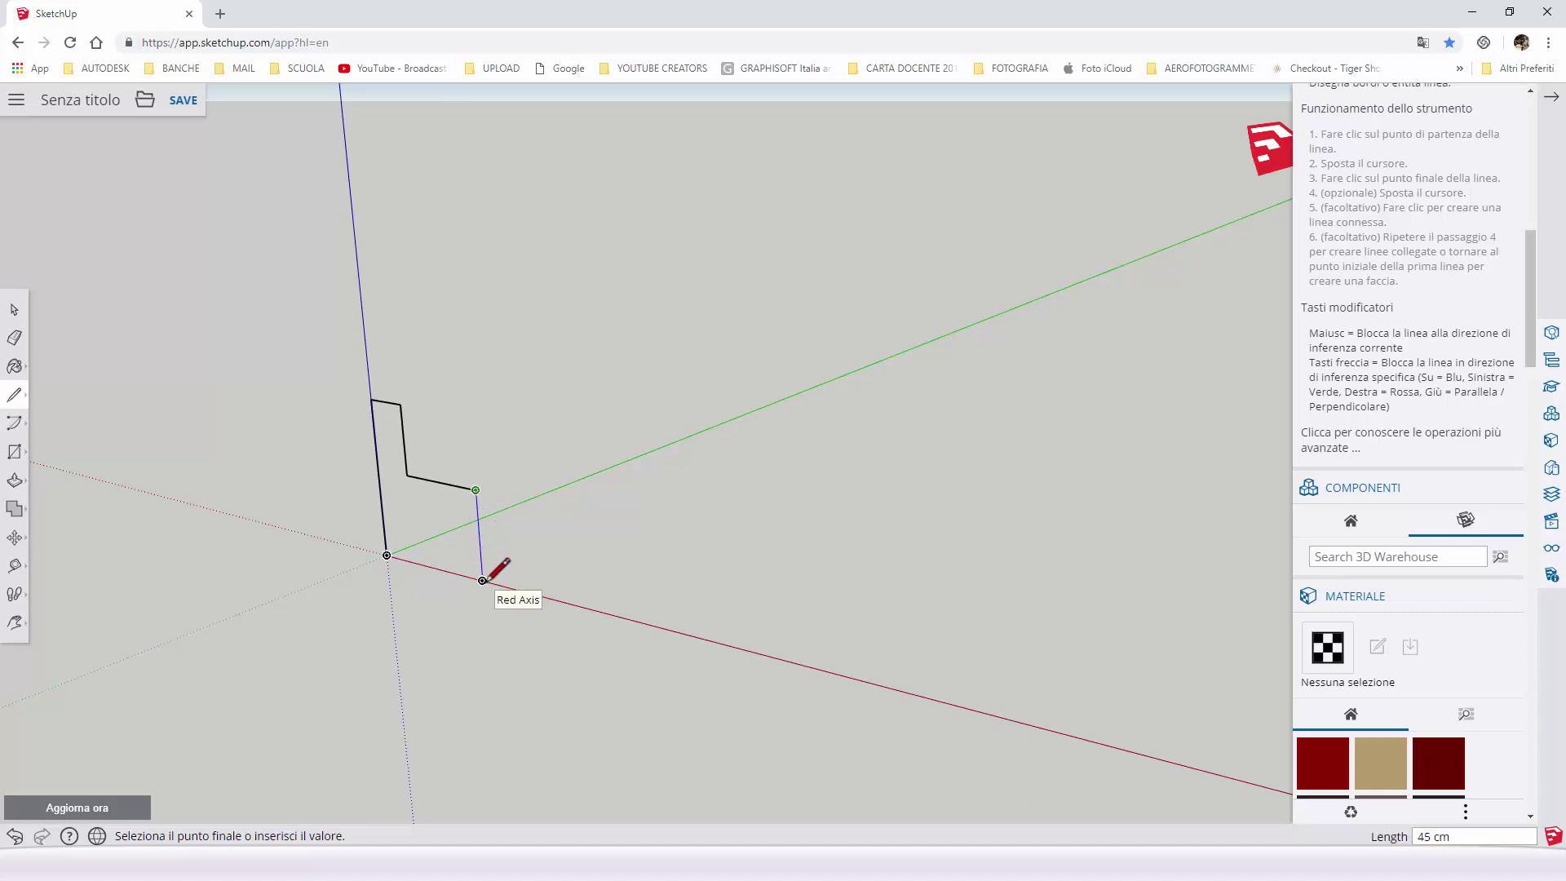
# - End the outer leg on the red axis and draw the inner leg edge upward
pyautogui.click(482, 580)
pyautogui.write('15')
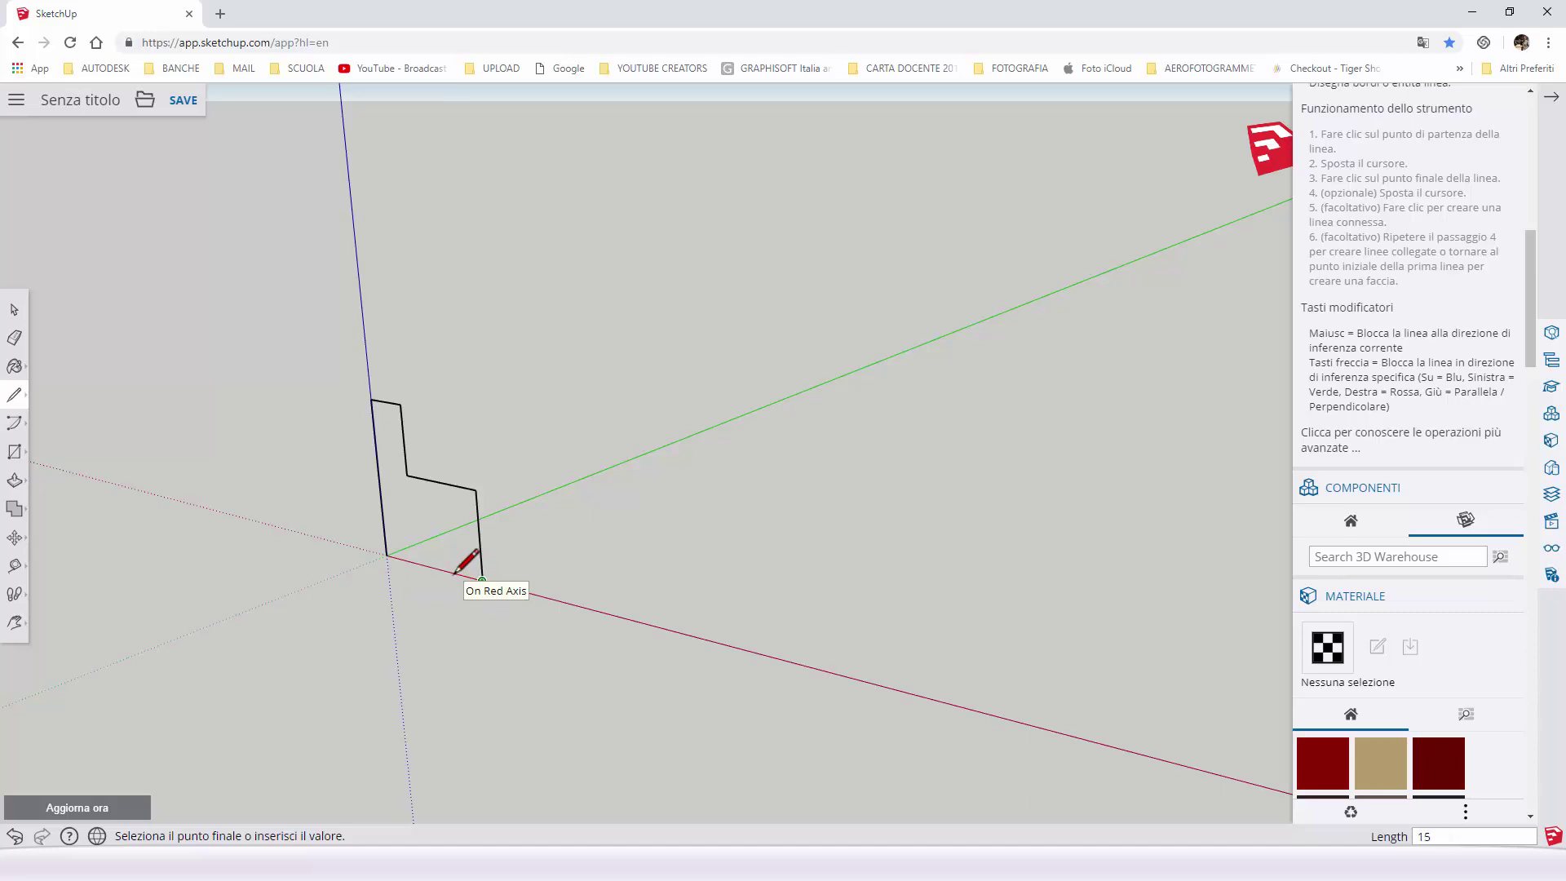
pyautogui.click(459, 574)
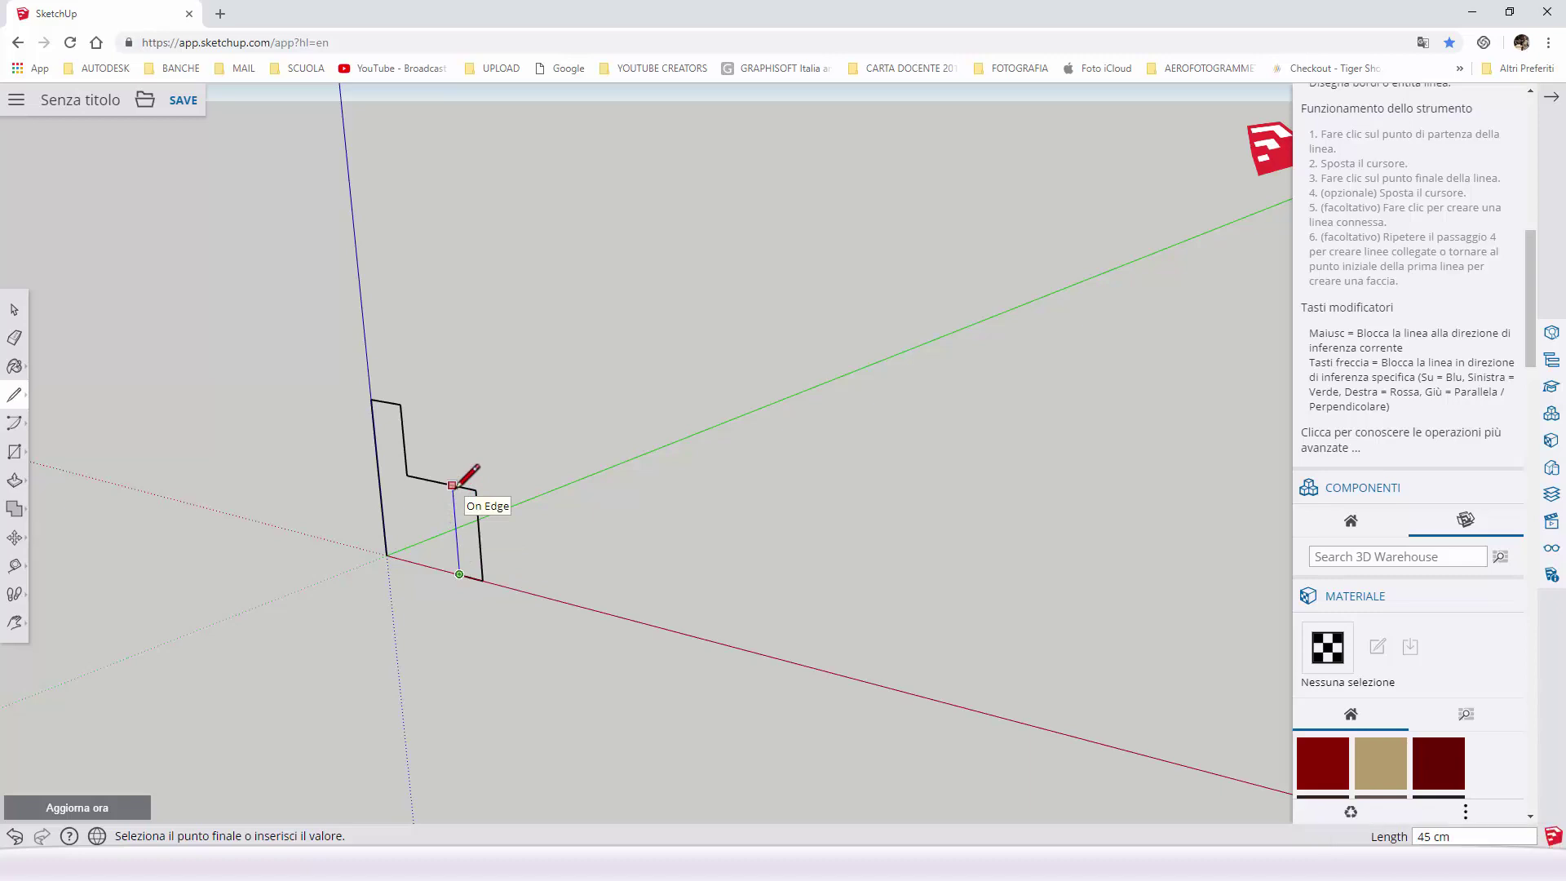
pyautogui.write('30')
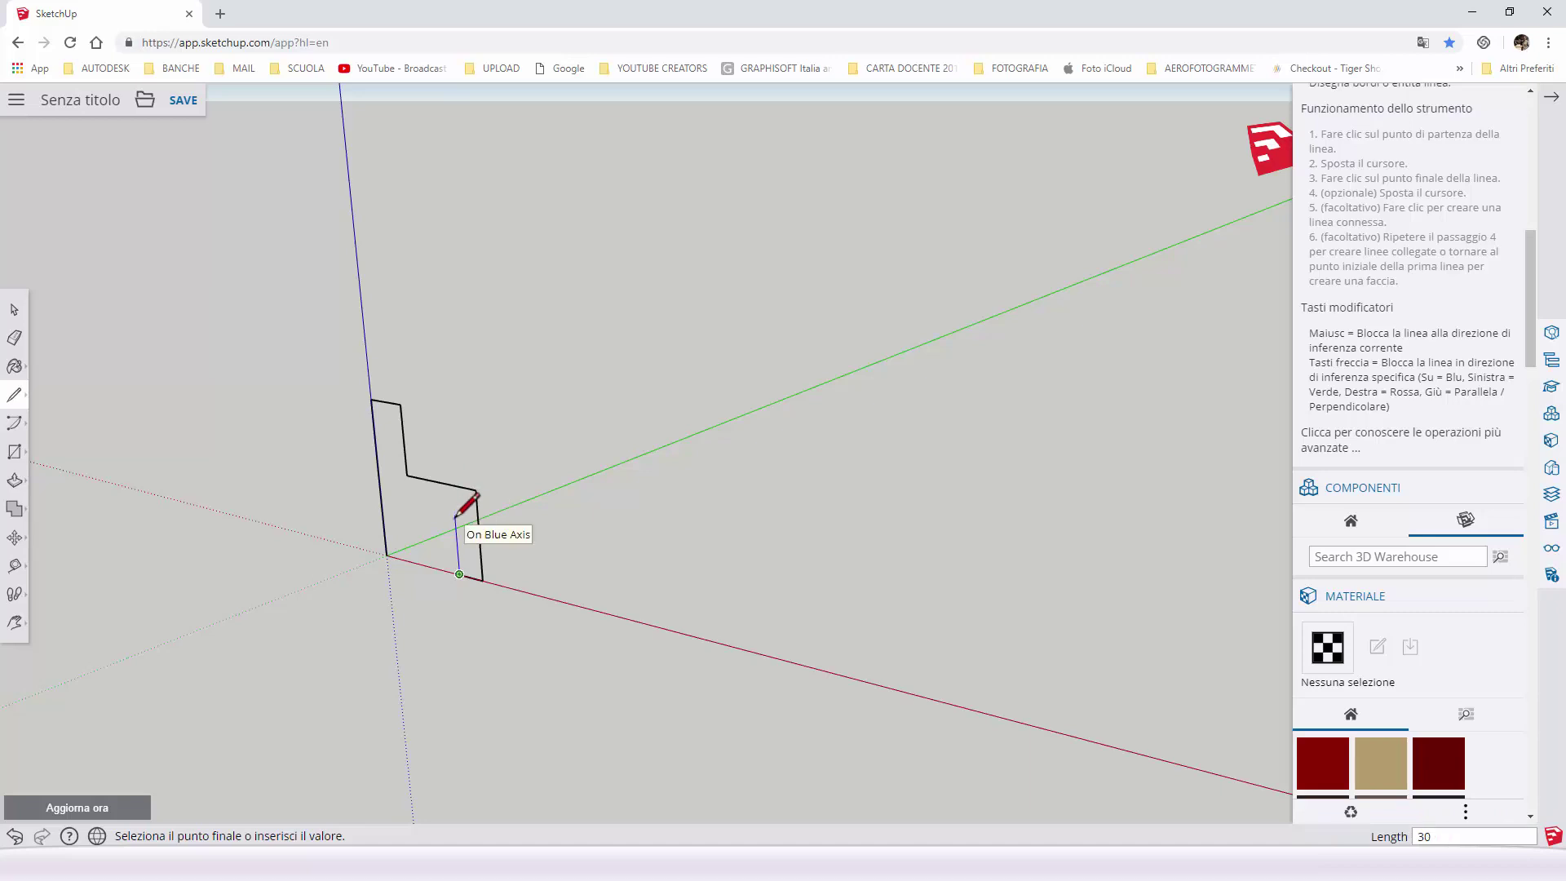
pyautogui.press('Return')
pyautogui.scroll(1, 416, 500)
pyautogui.scroll(2, 412, 501)
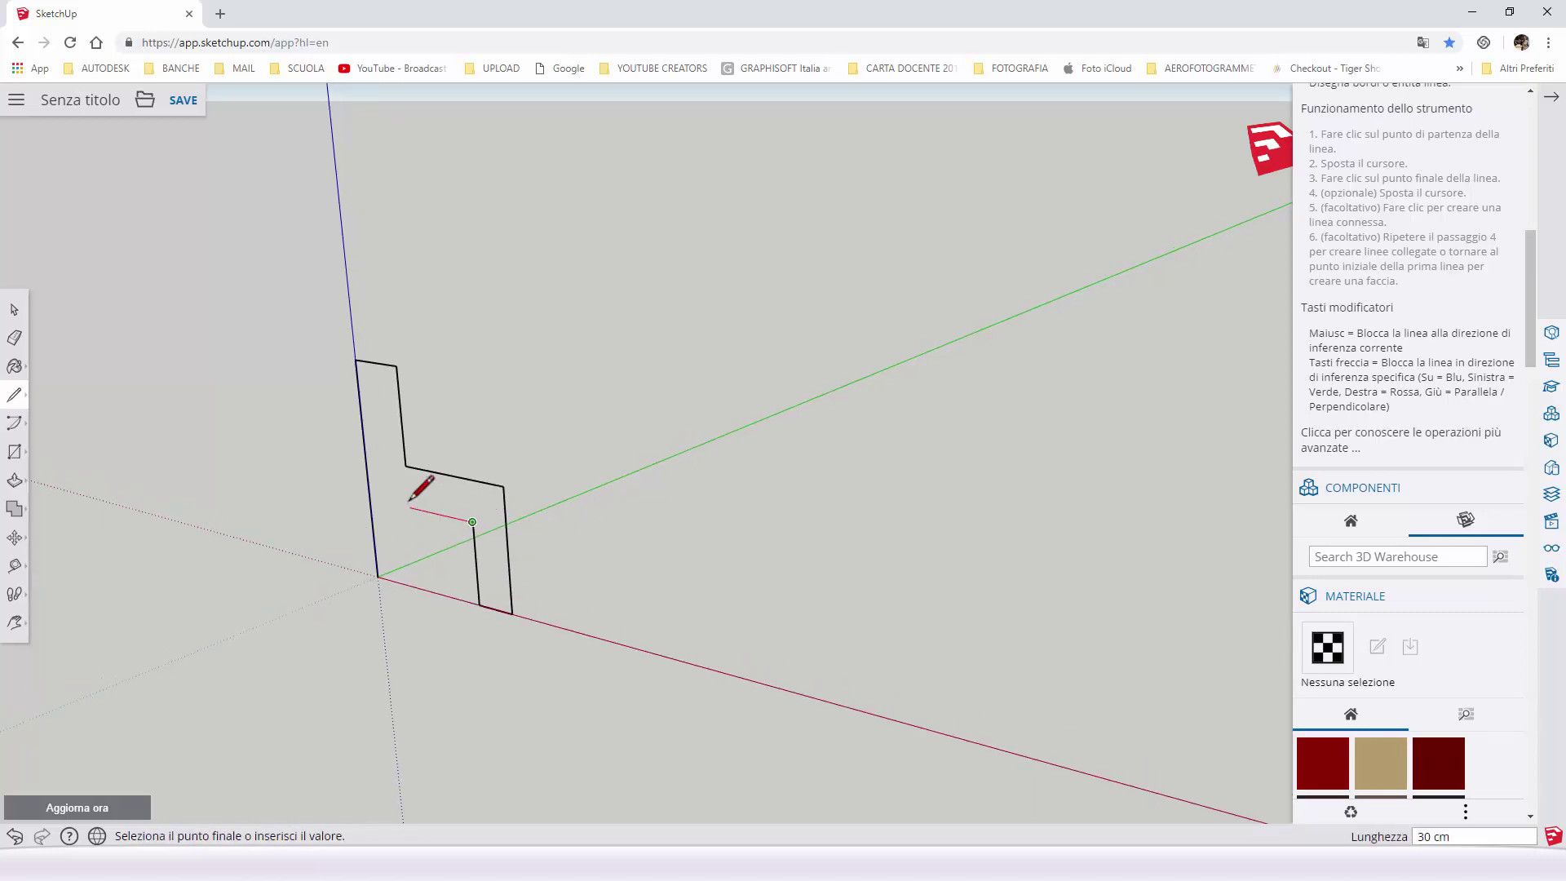
pyautogui.scroll(1, 409, 500)
pyautogui.scroll(1, 409, 500)
pyautogui.scroll(1, 410, 500)
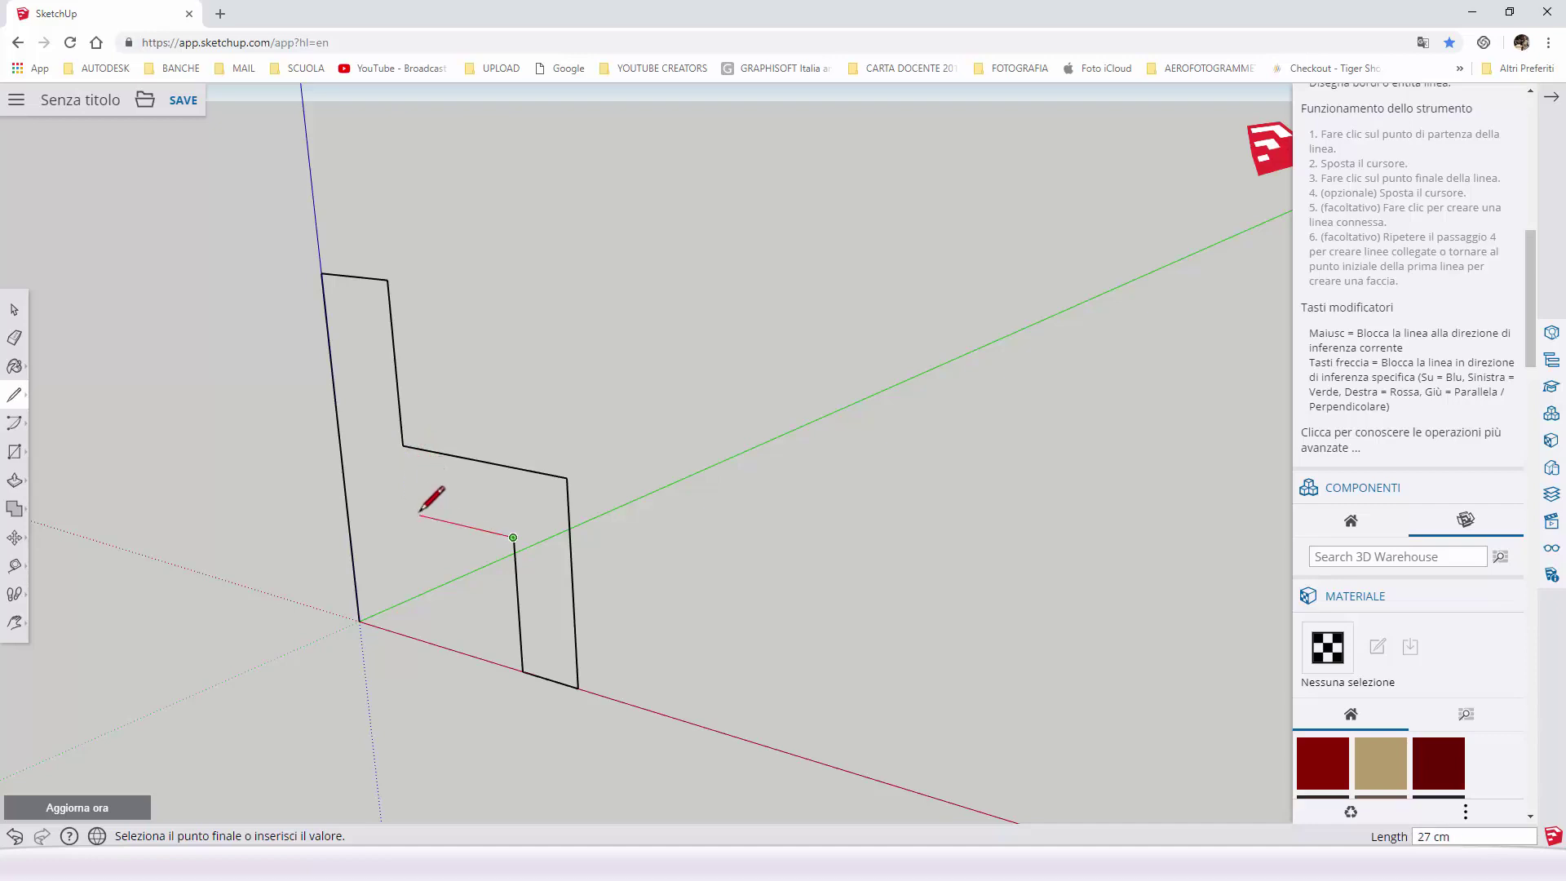
pyautogui.scroll(2, 419, 515)
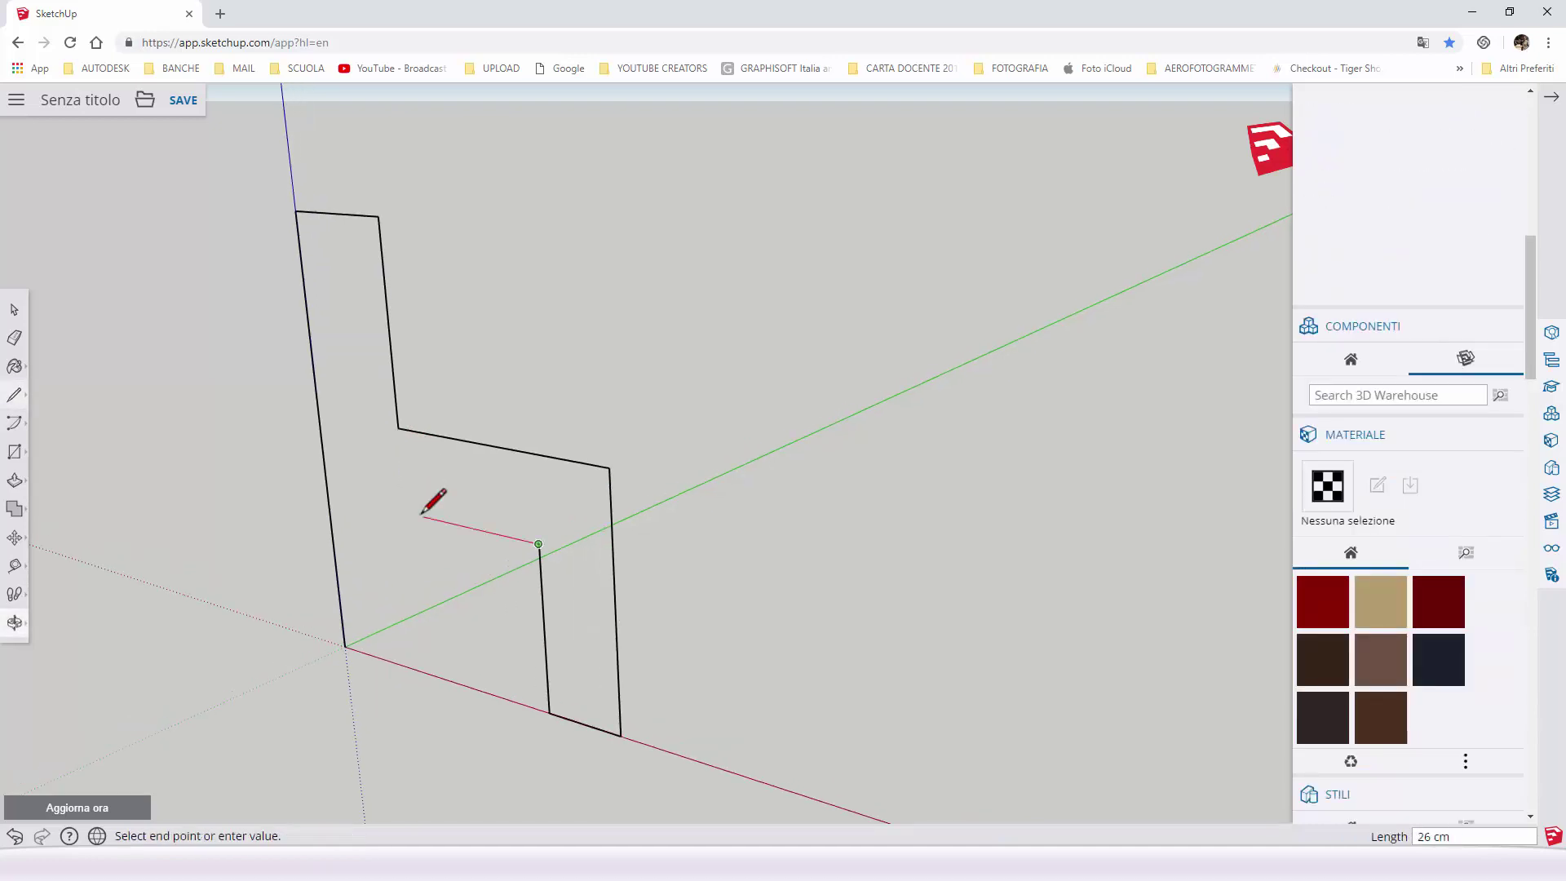
# - Recentre the view and draw the seat-underside edges back to the back edge, closing the face
pyautogui.click(15, 537)
pyautogui.click(18, 625)
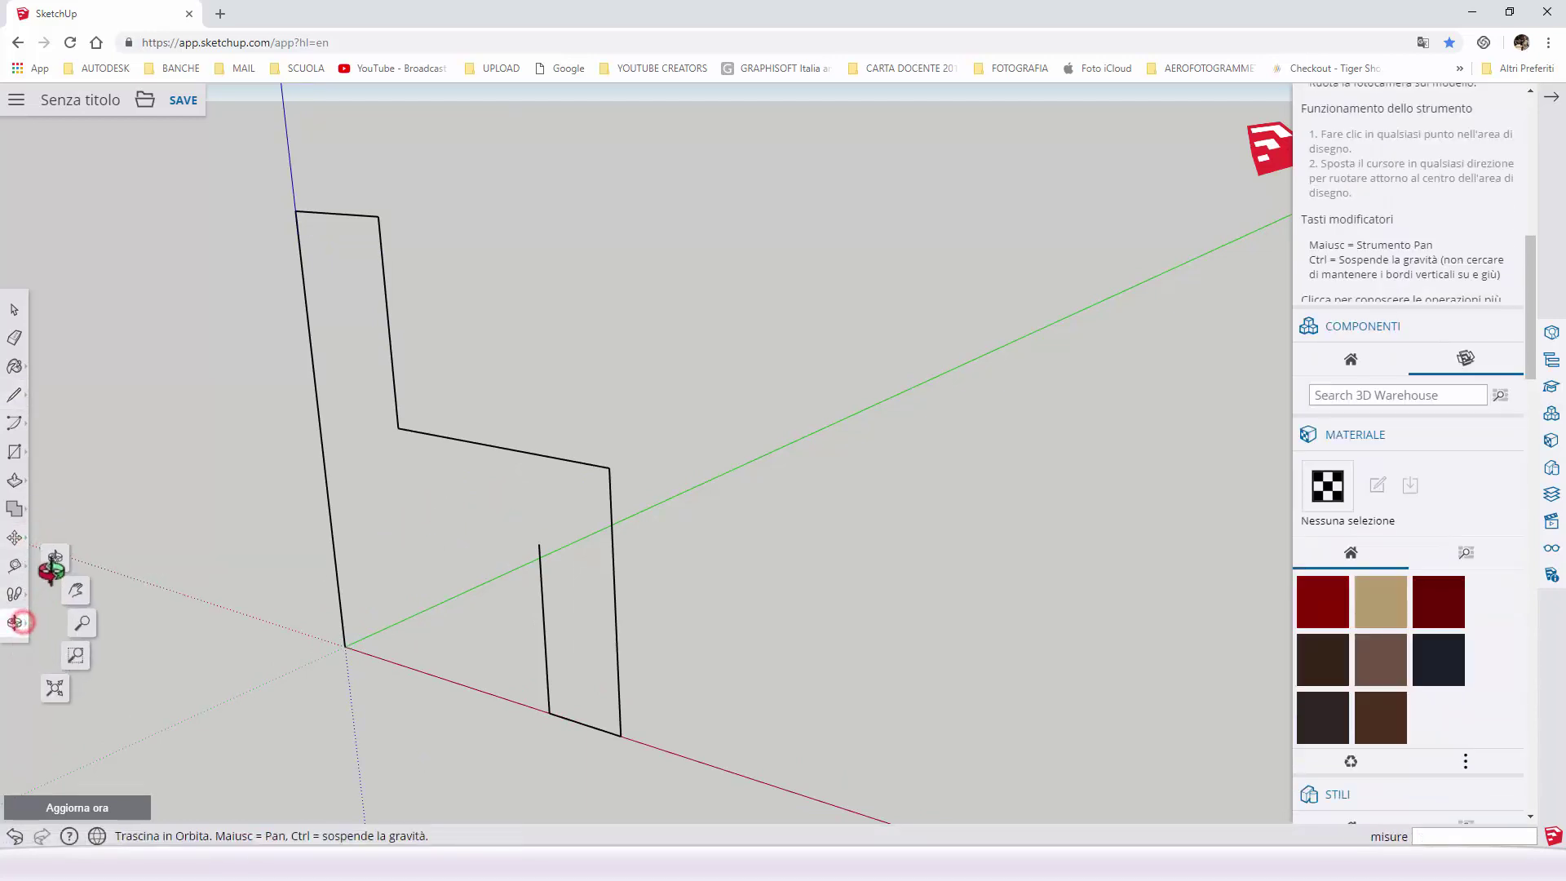
pyautogui.click(76, 585)
pyautogui.moveTo(476, 554); pyautogui.dragTo(646, 566)
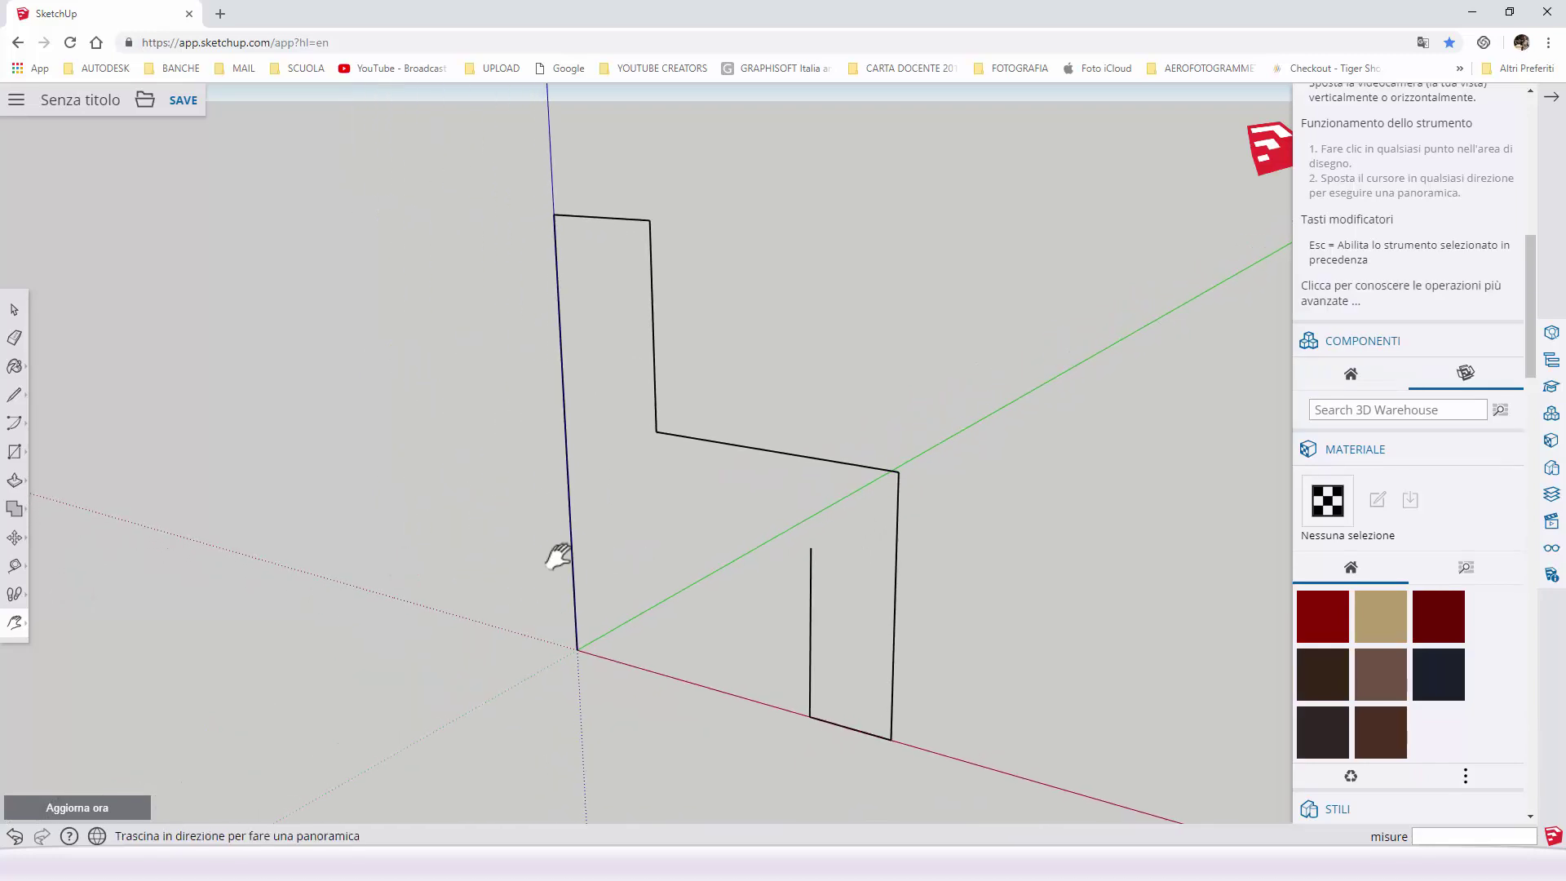
pyautogui.click(16, 400)
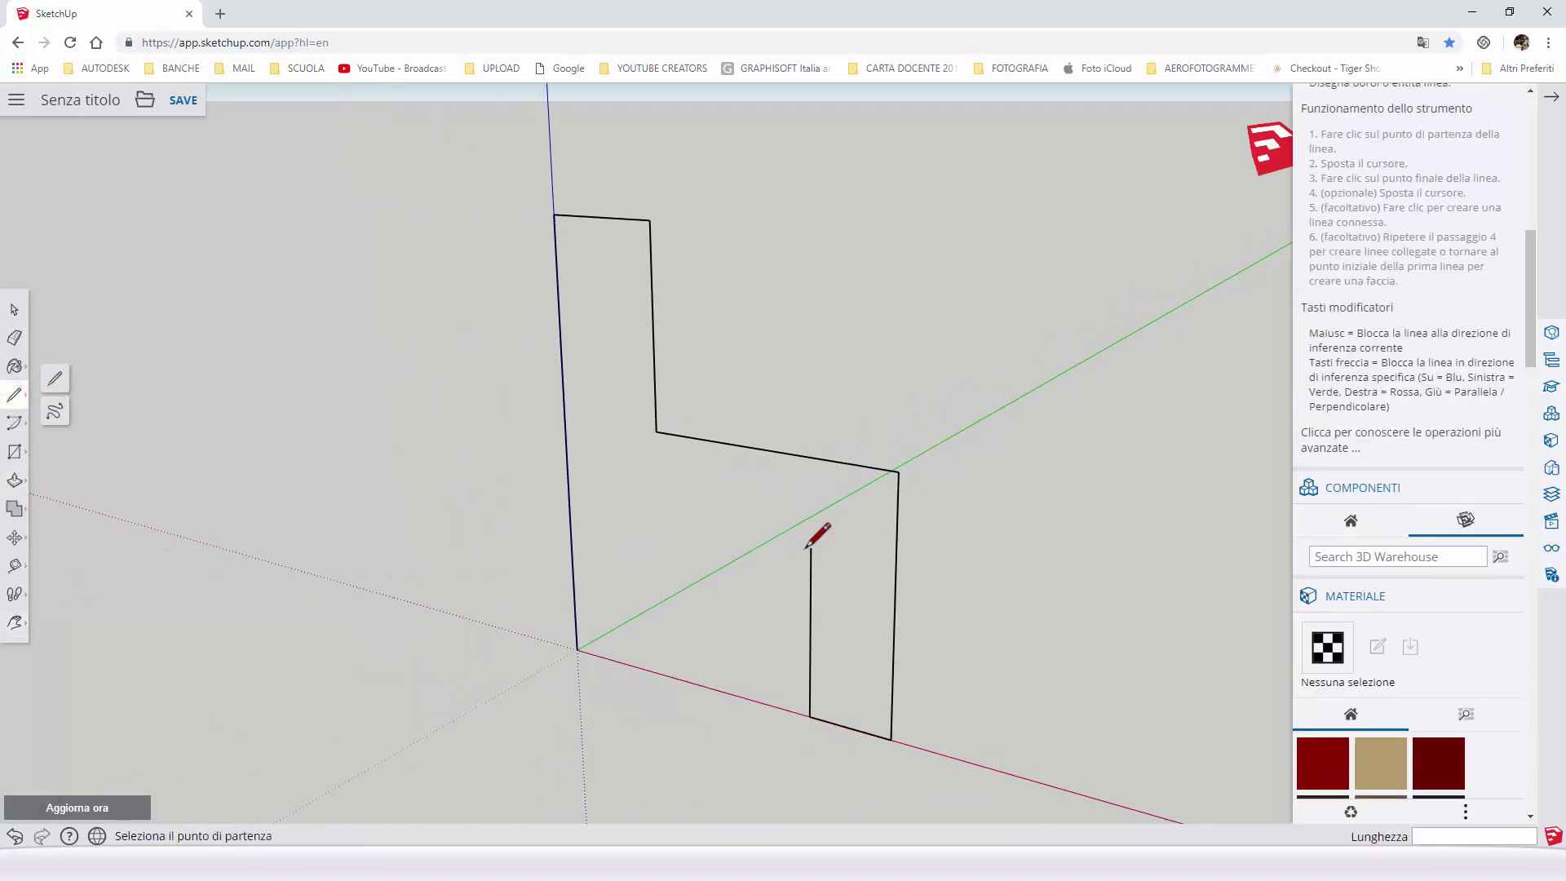
pyautogui.click(811, 548)
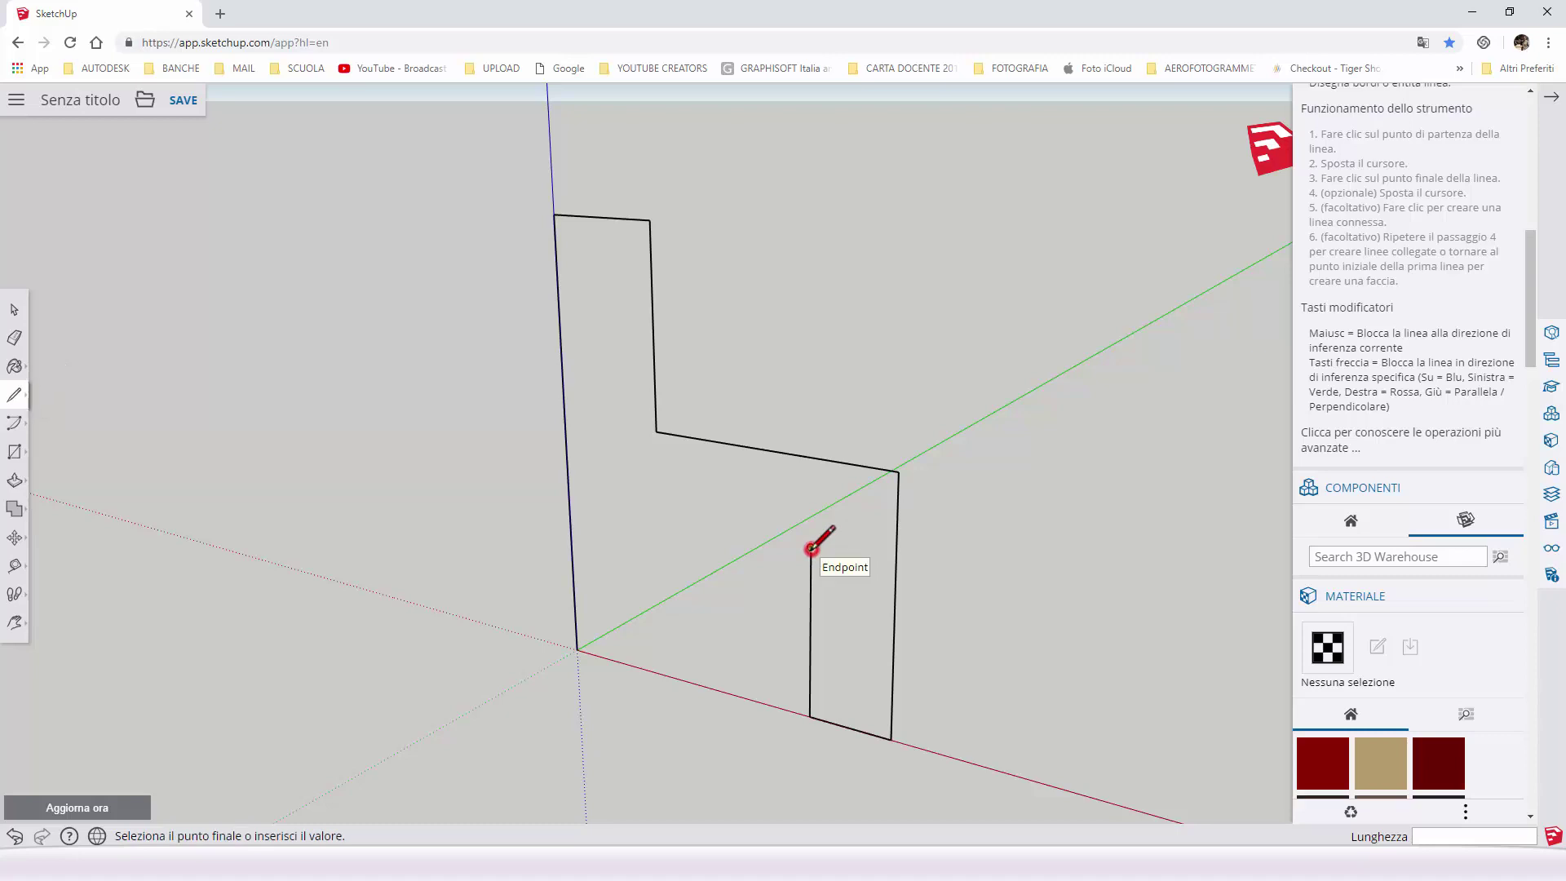
pyautogui.click(658, 517)
pyautogui.write('10')
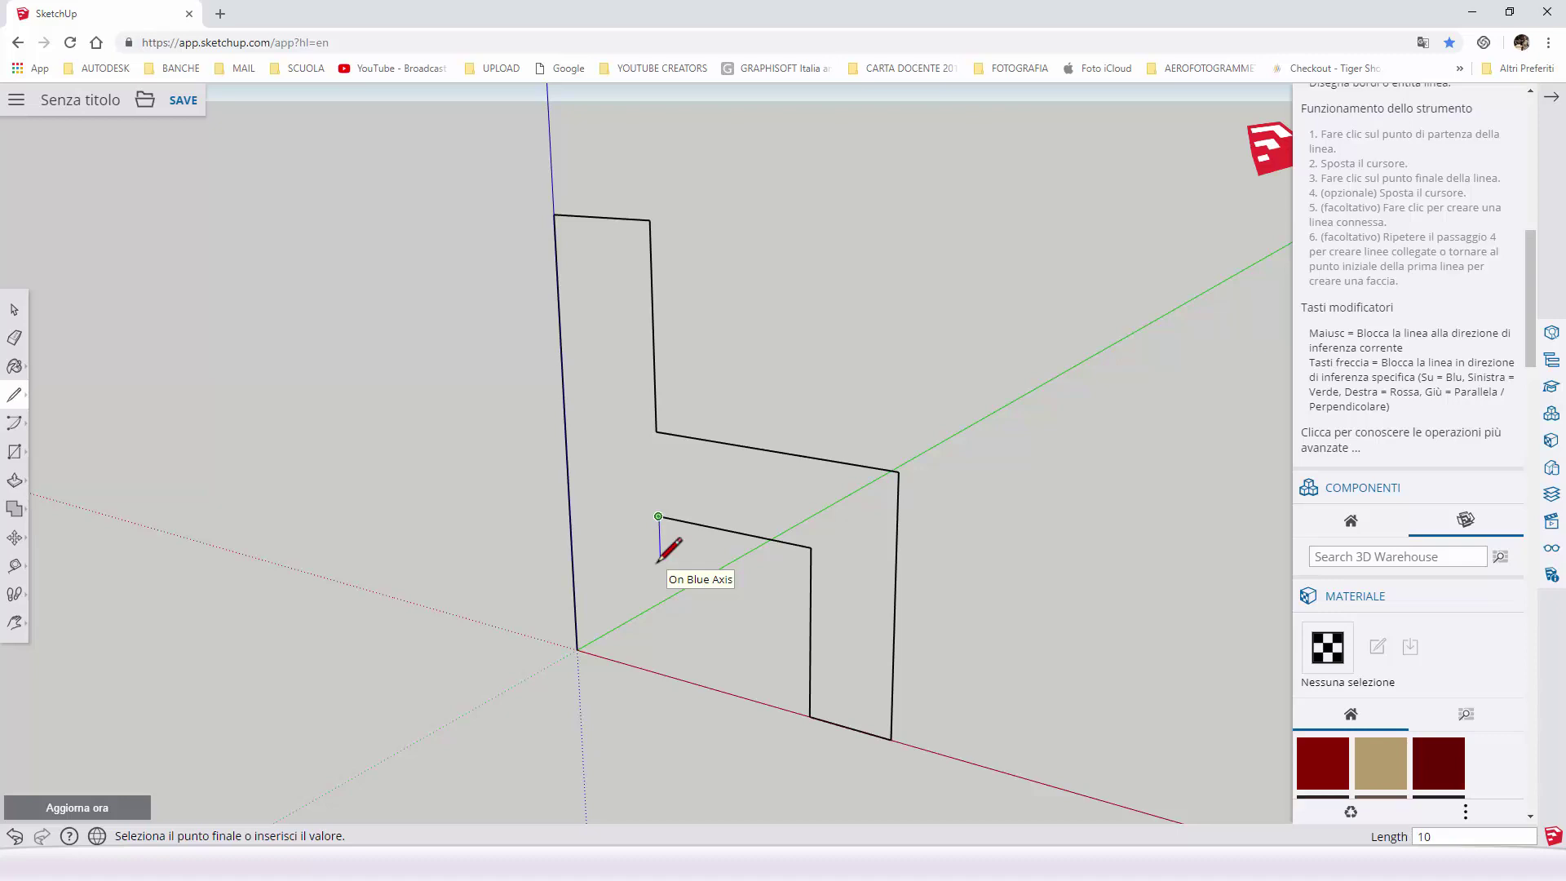
pyautogui.click(659, 563)
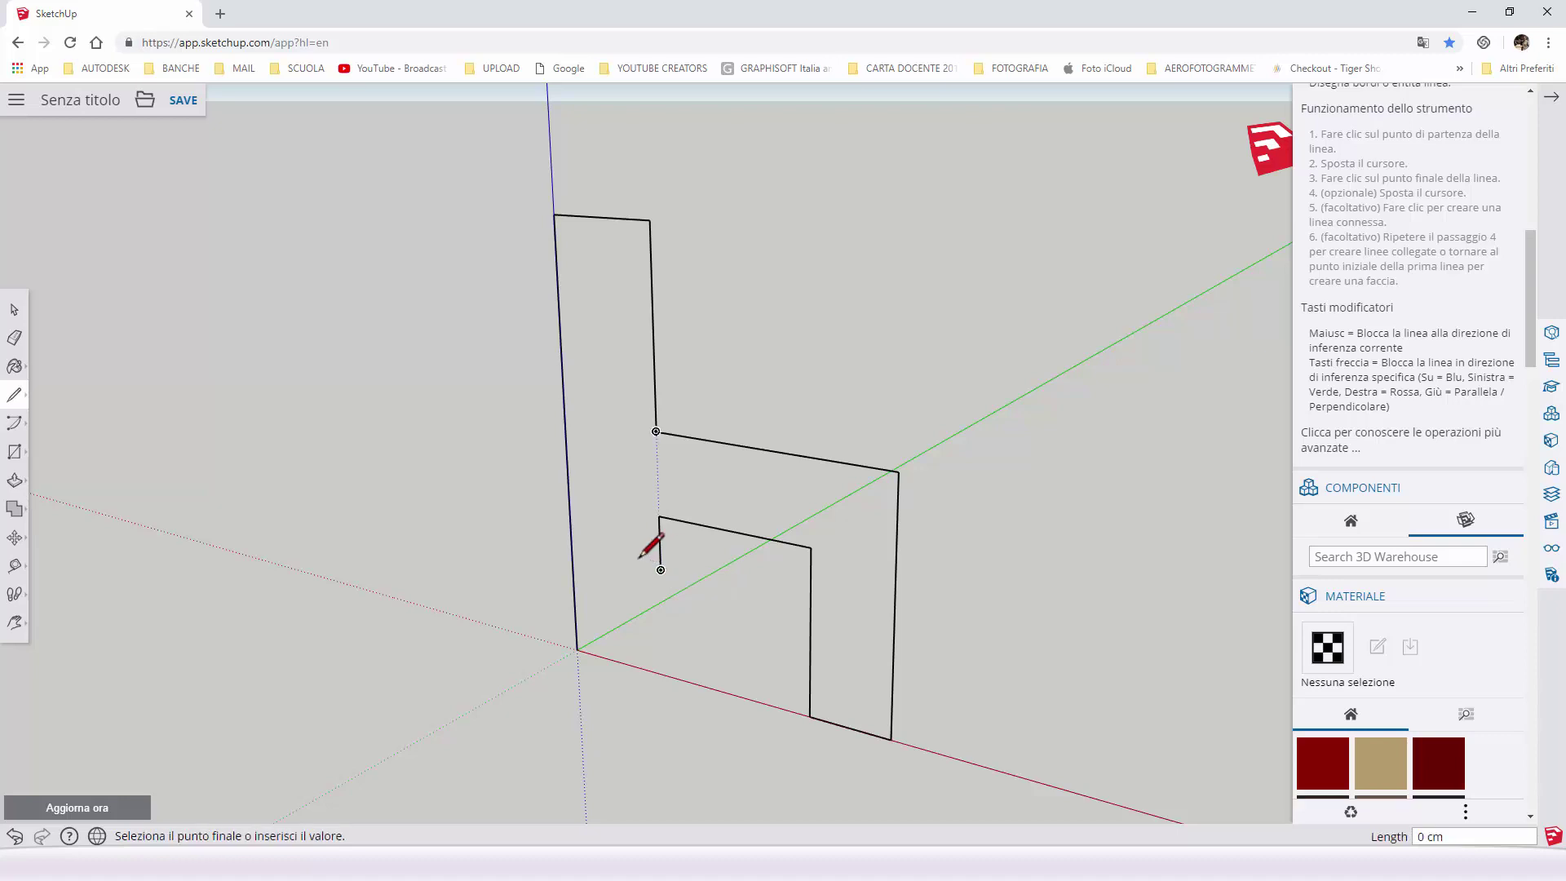
pyautogui.click(572, 549)
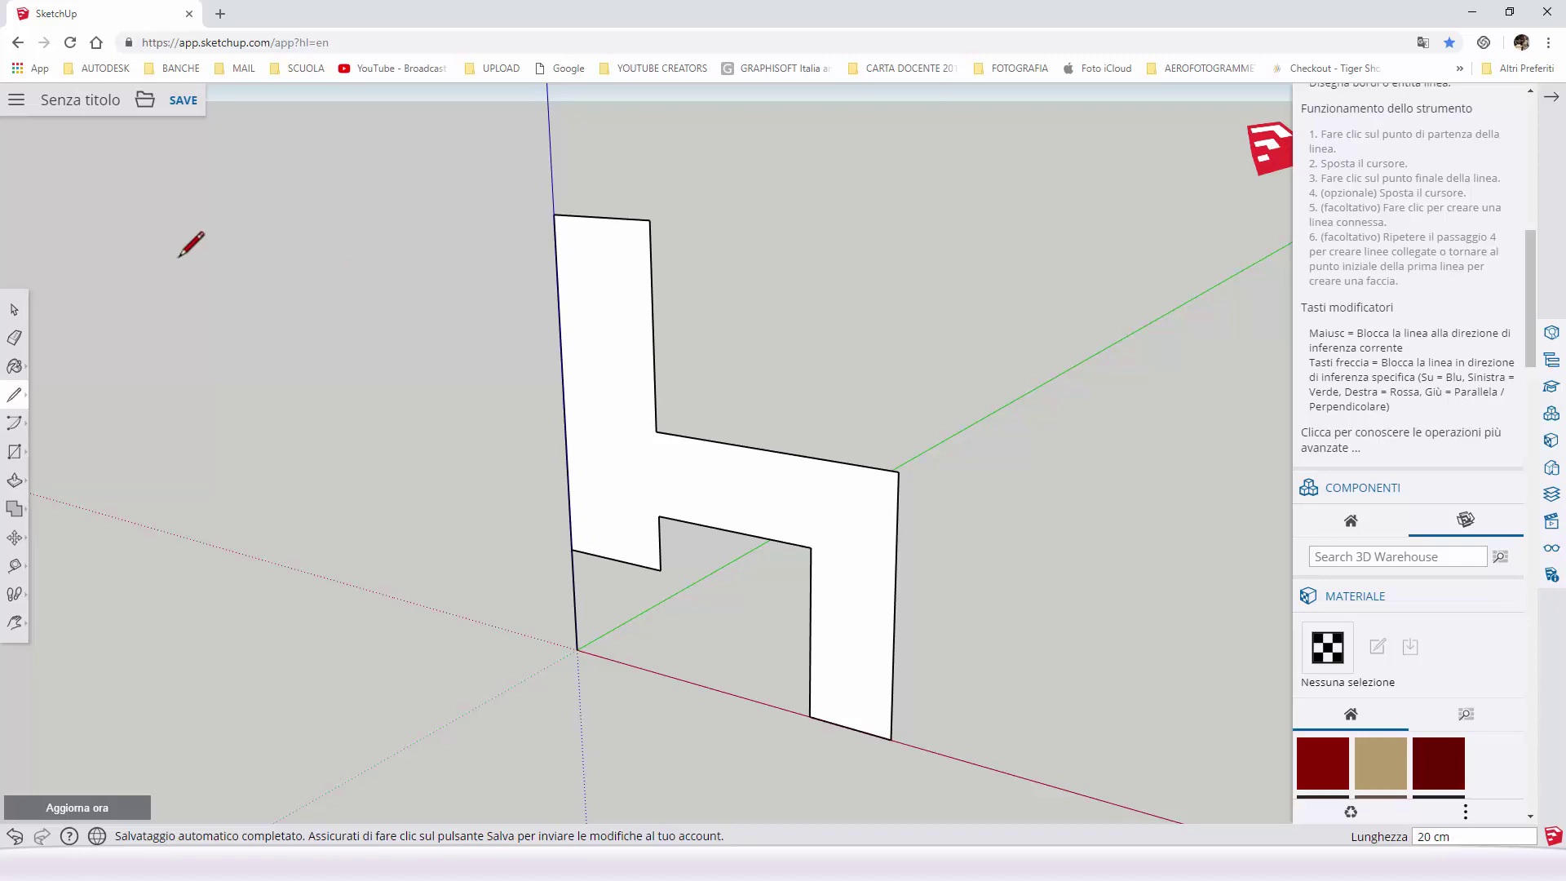
# - Raise the inner leg's bottom corner 20 cm with Move, then reposition the lower-right corner
pyautogui.click(14, 339)
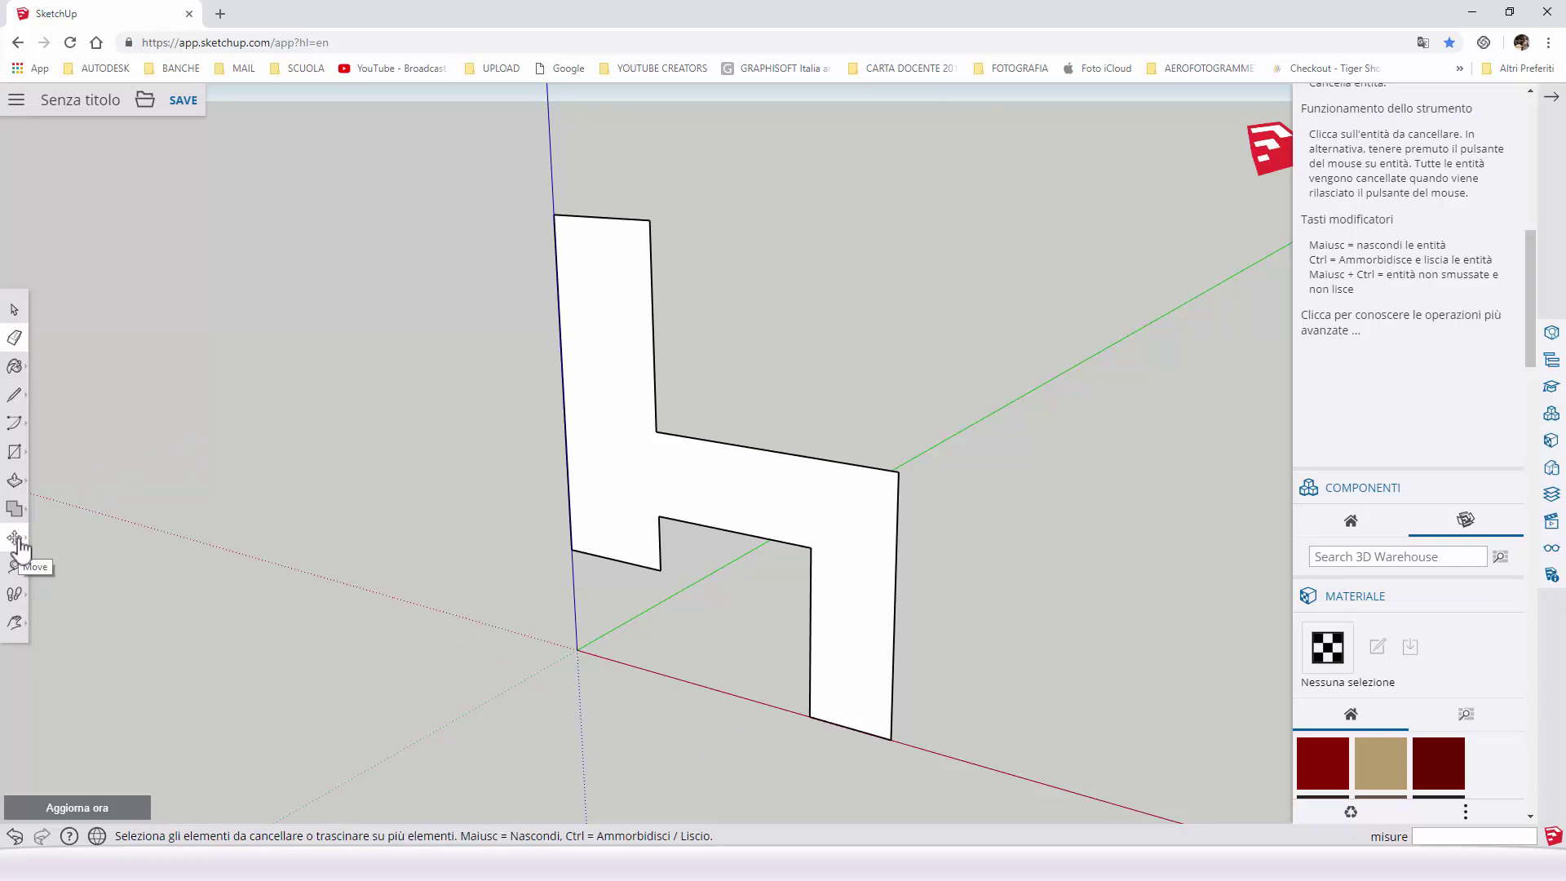
pyautogui.click(25, 545)
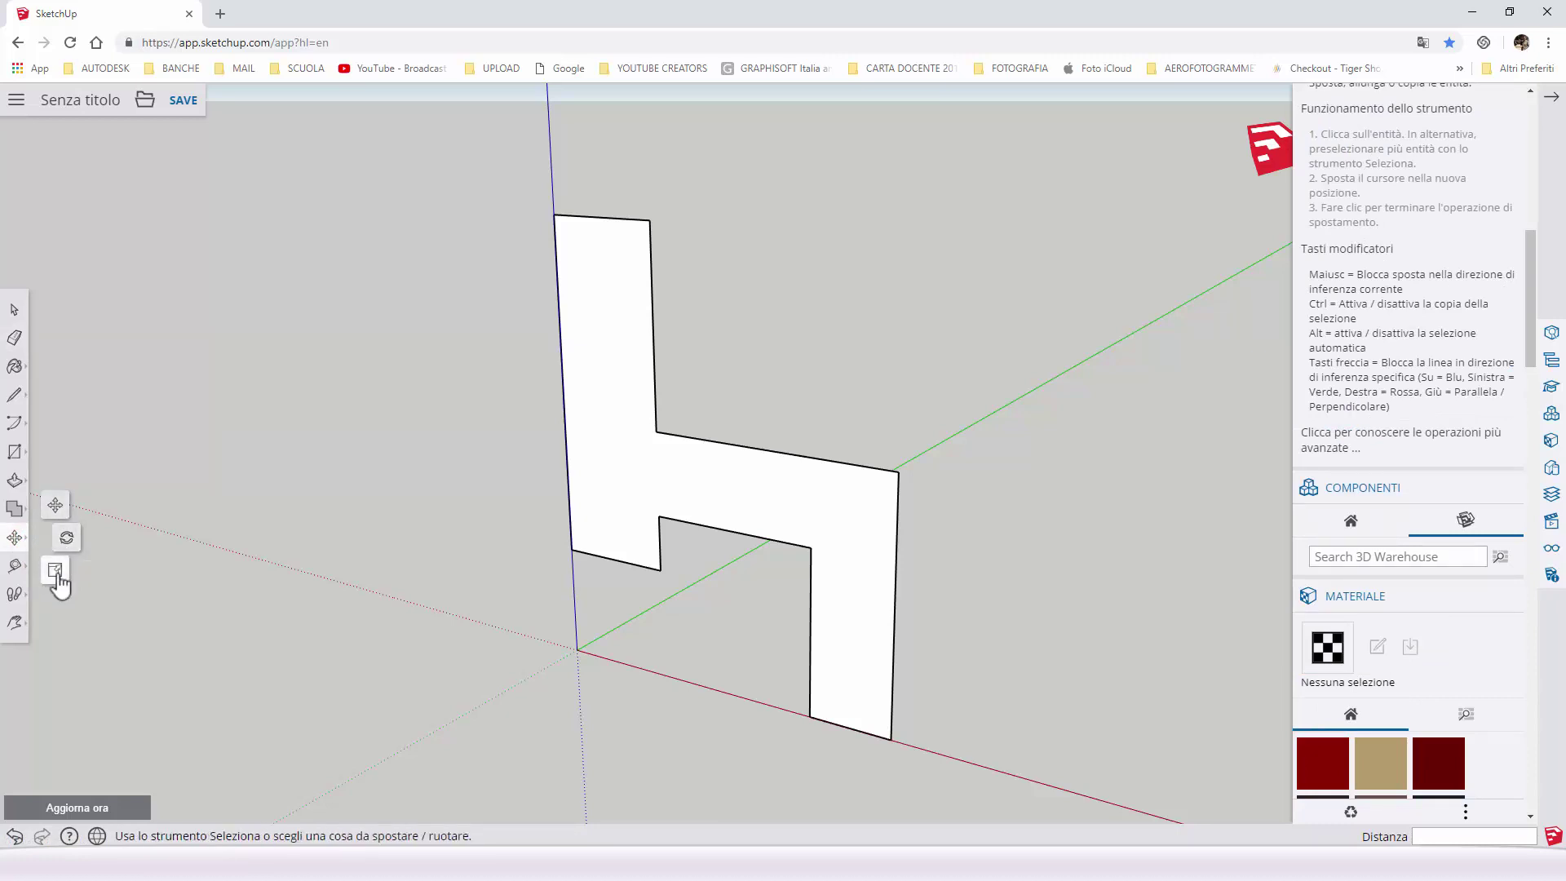
pyautogui.click(57, 505)
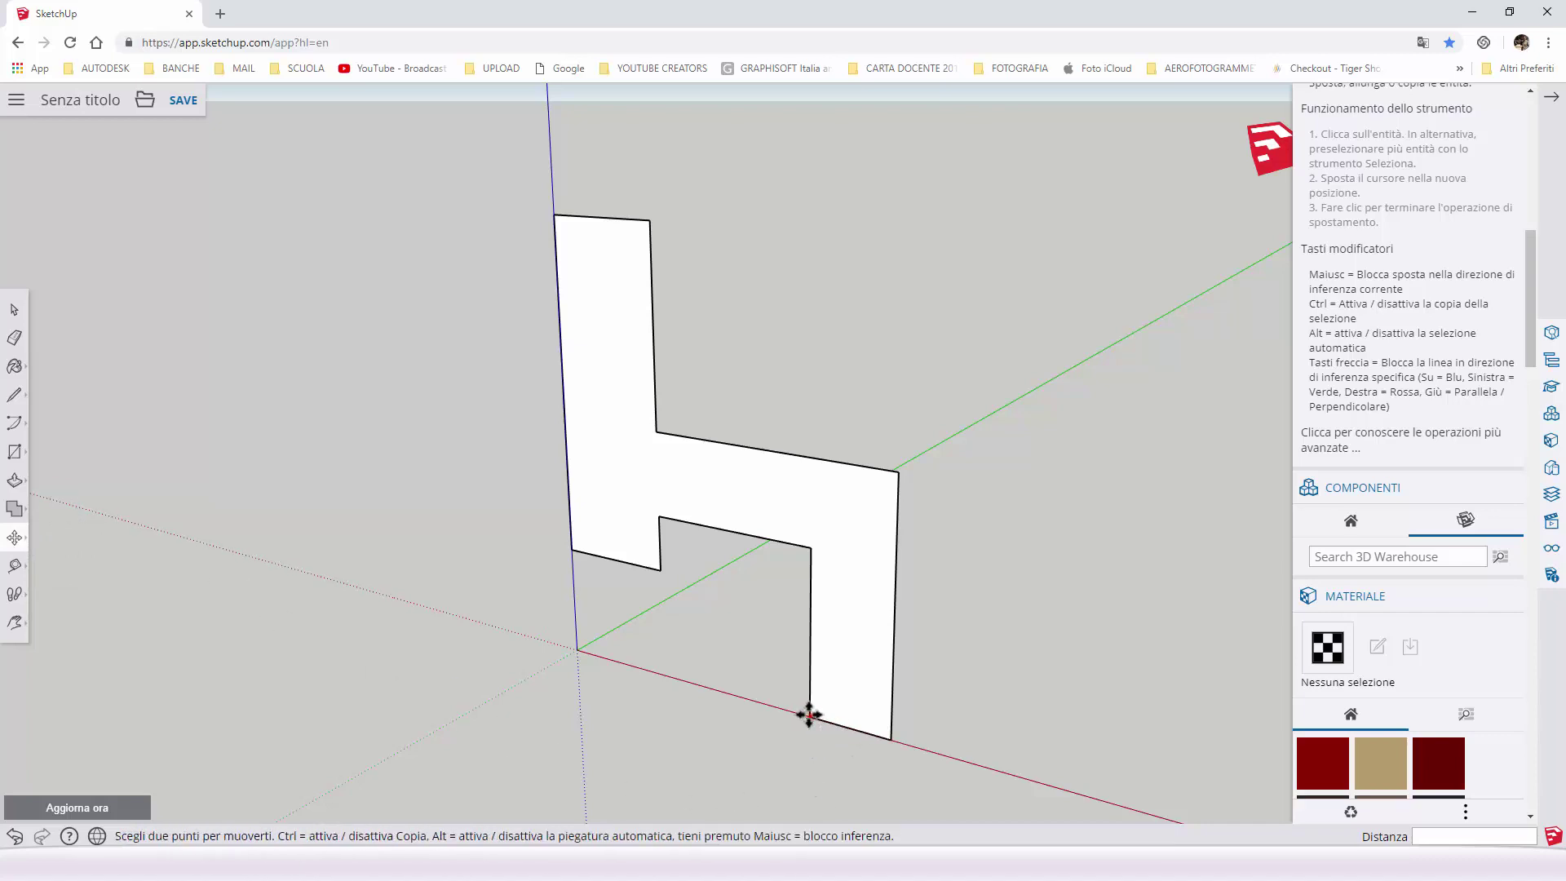
pyautogui.click(809, 714)
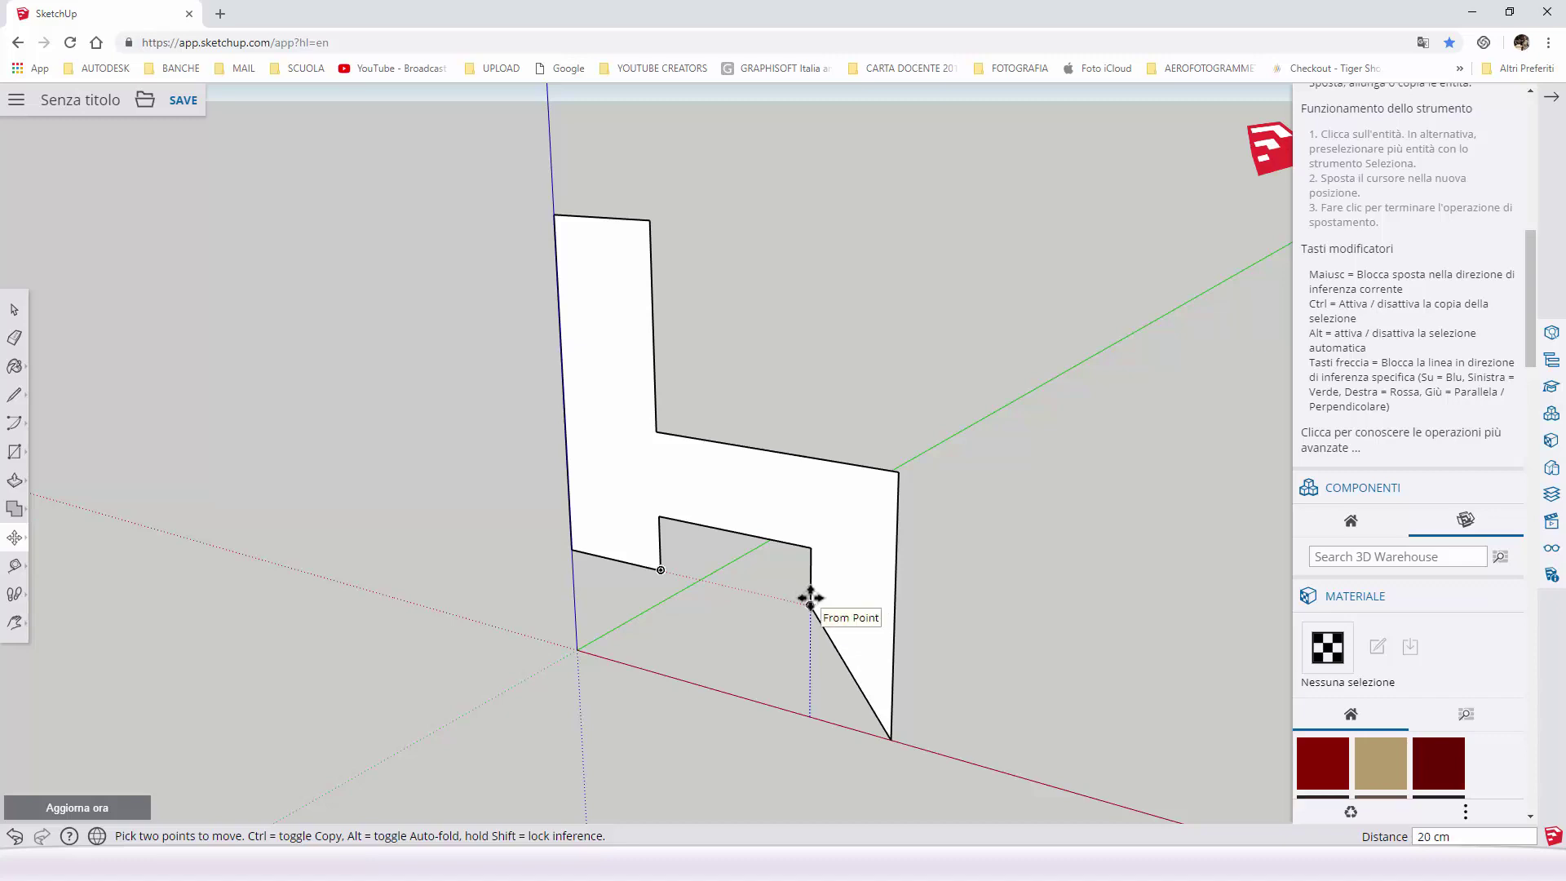
pyautogui.click(810, 602)
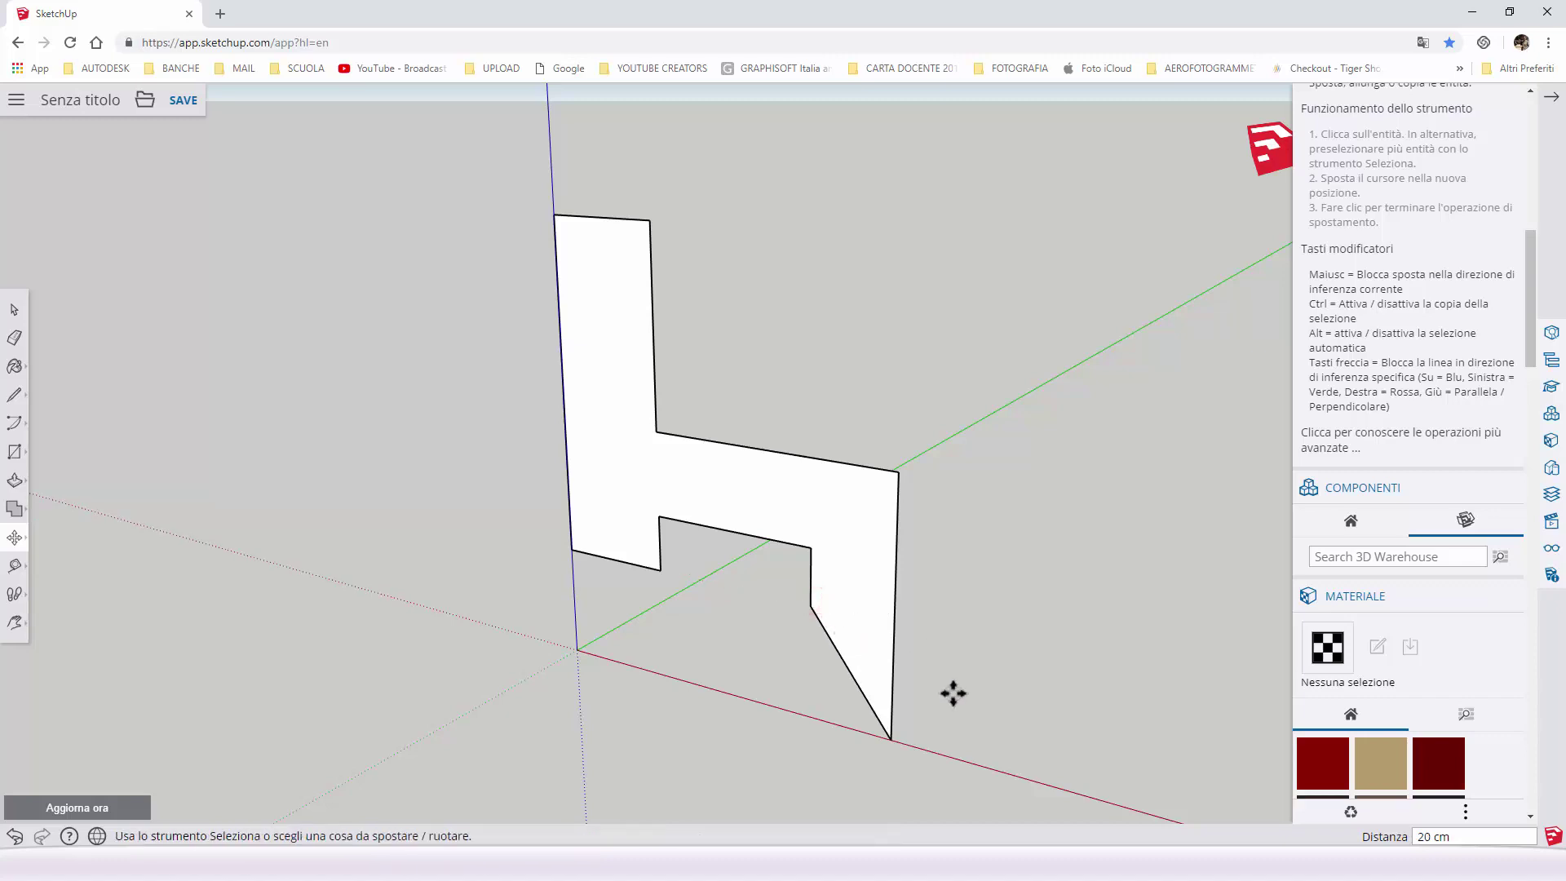
pyautogui.click(890, 739)
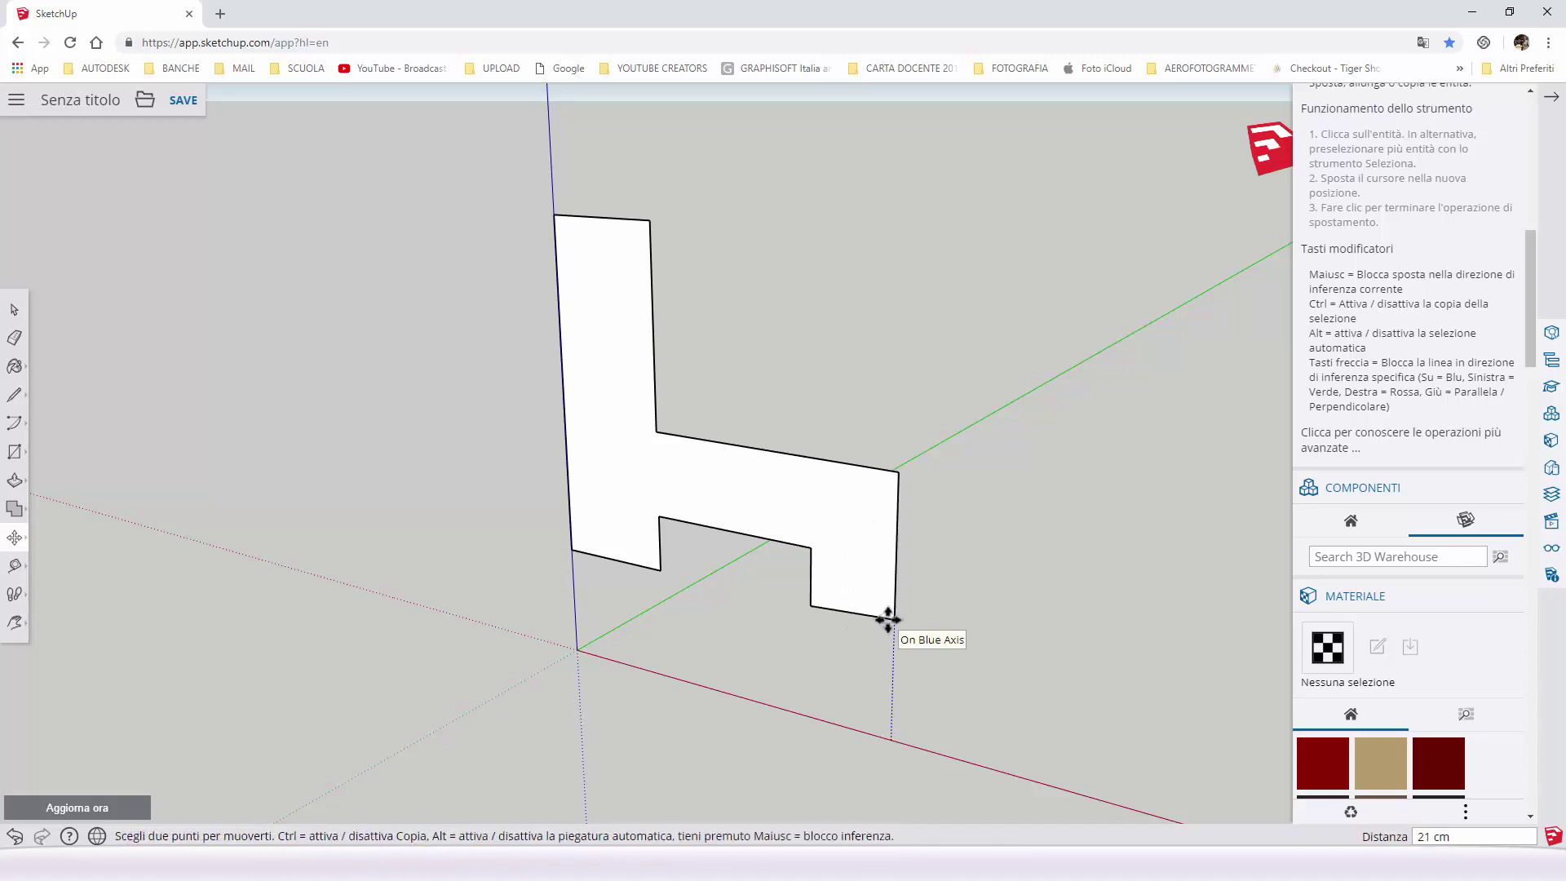
pyautogui.click(886, 619)
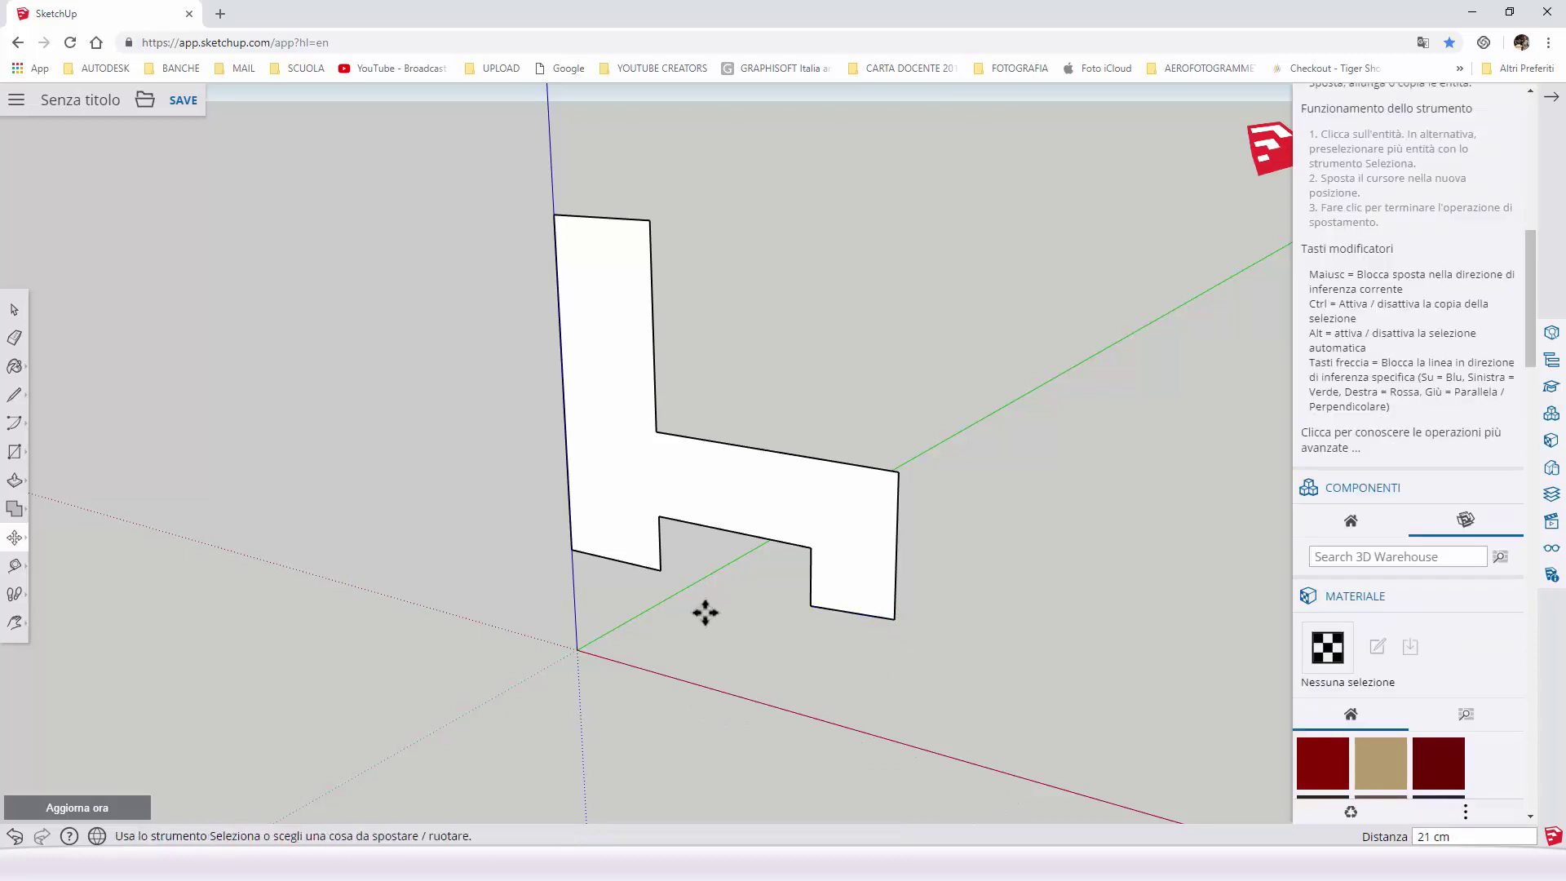
# - Switch the camera to Parallel Projection and the Front view
pyautogui.moveTo(1528, 345); pyautogui.dragTo(1548, 539)
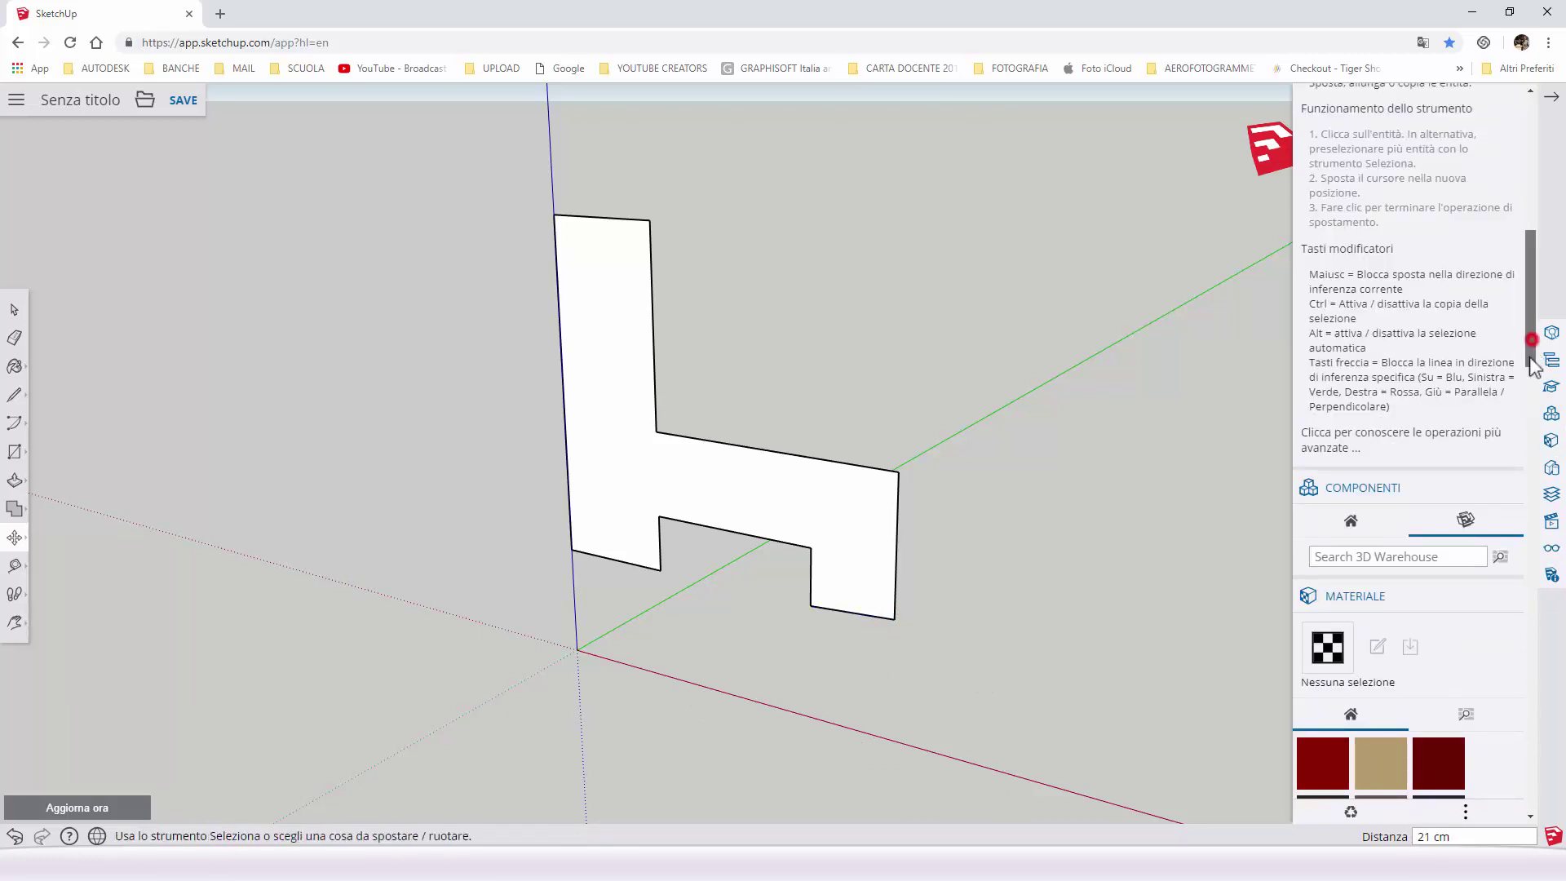
pyautogui.click(1548, 526)
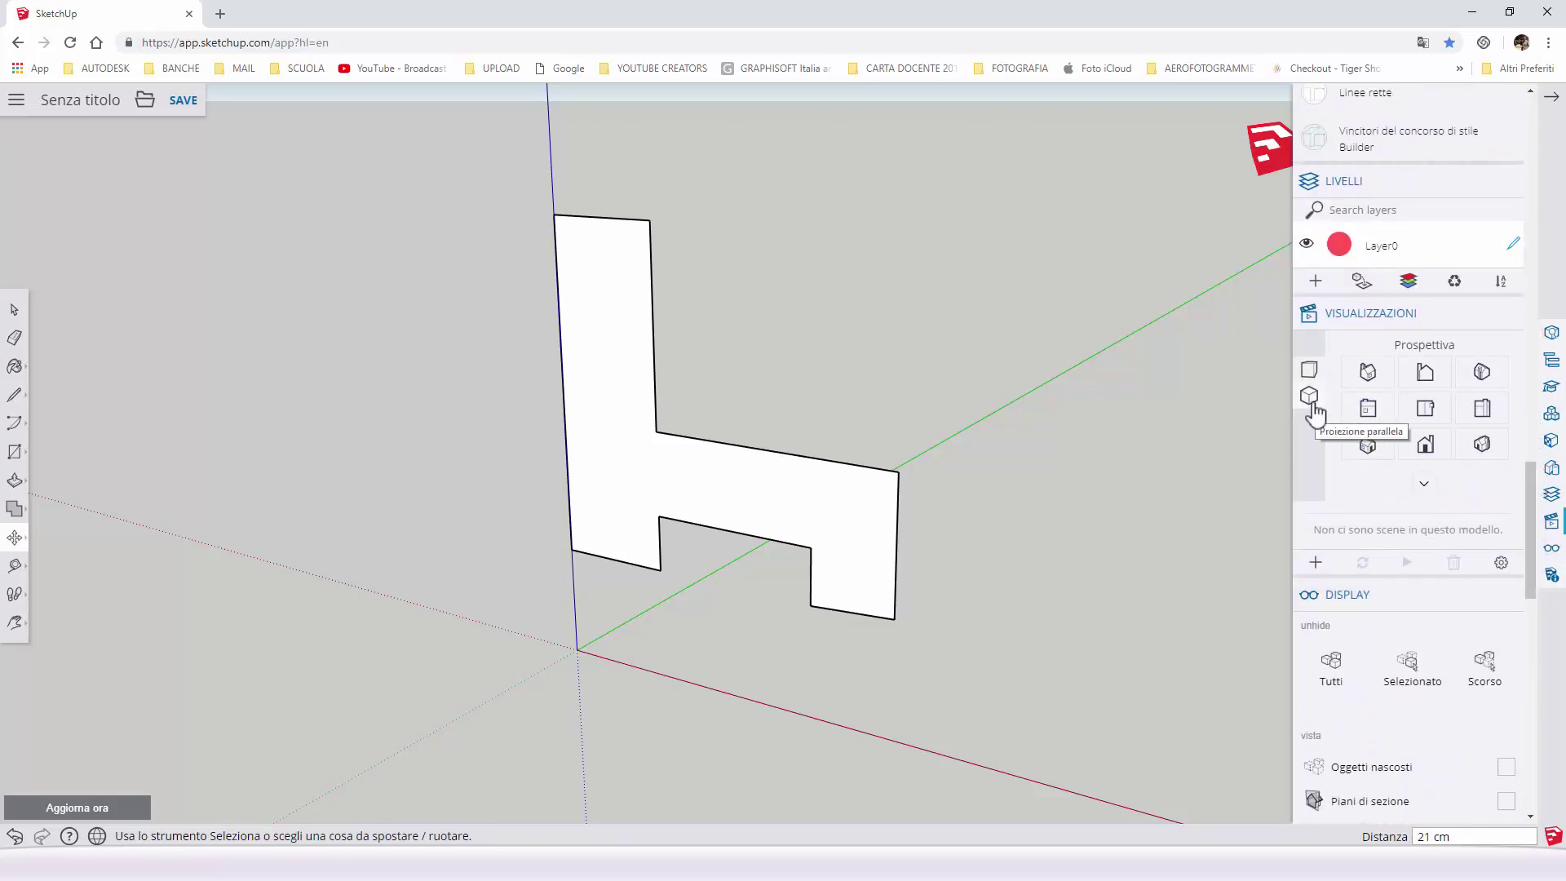
pyautogui.click(1311, 400)
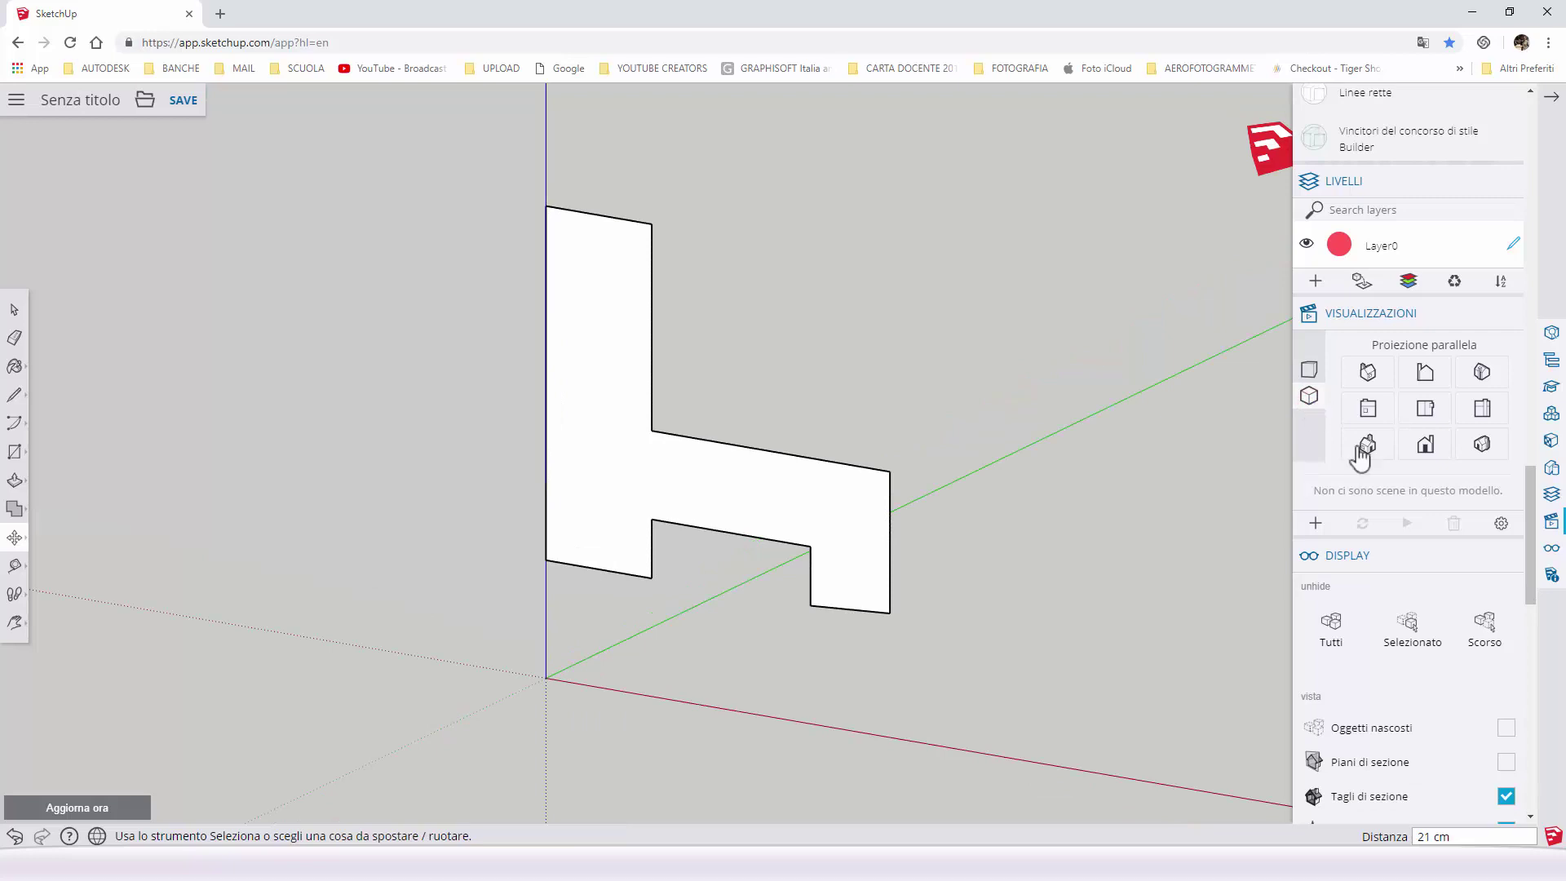
pyautogui.click(1425, 453)
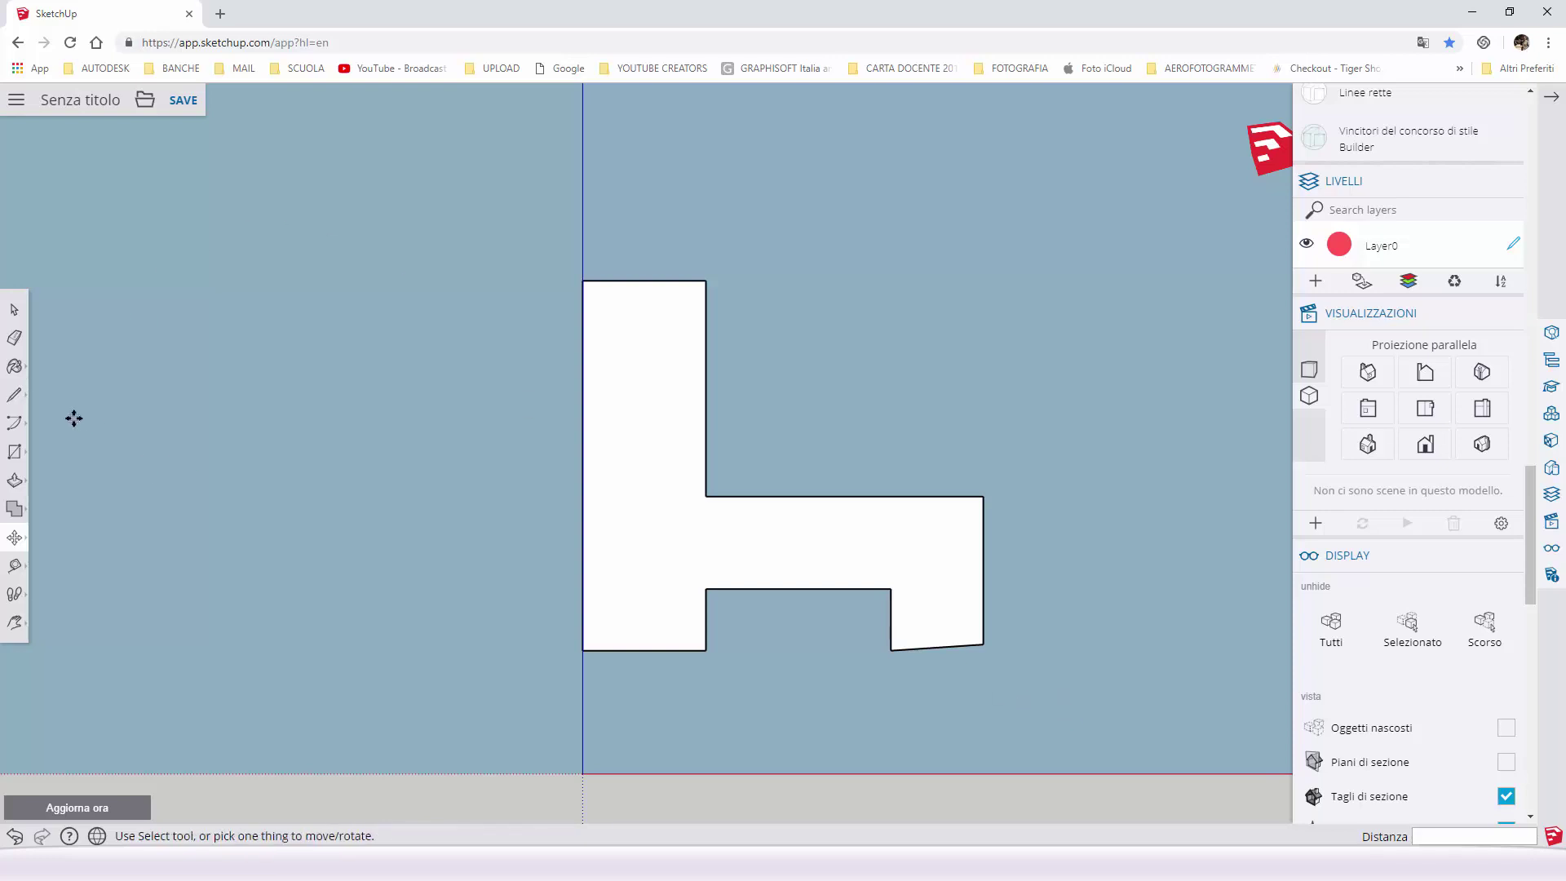
# - Draw a line along the bottom from the lower-left corner to close the notch
pyautogui.click(14, 399)
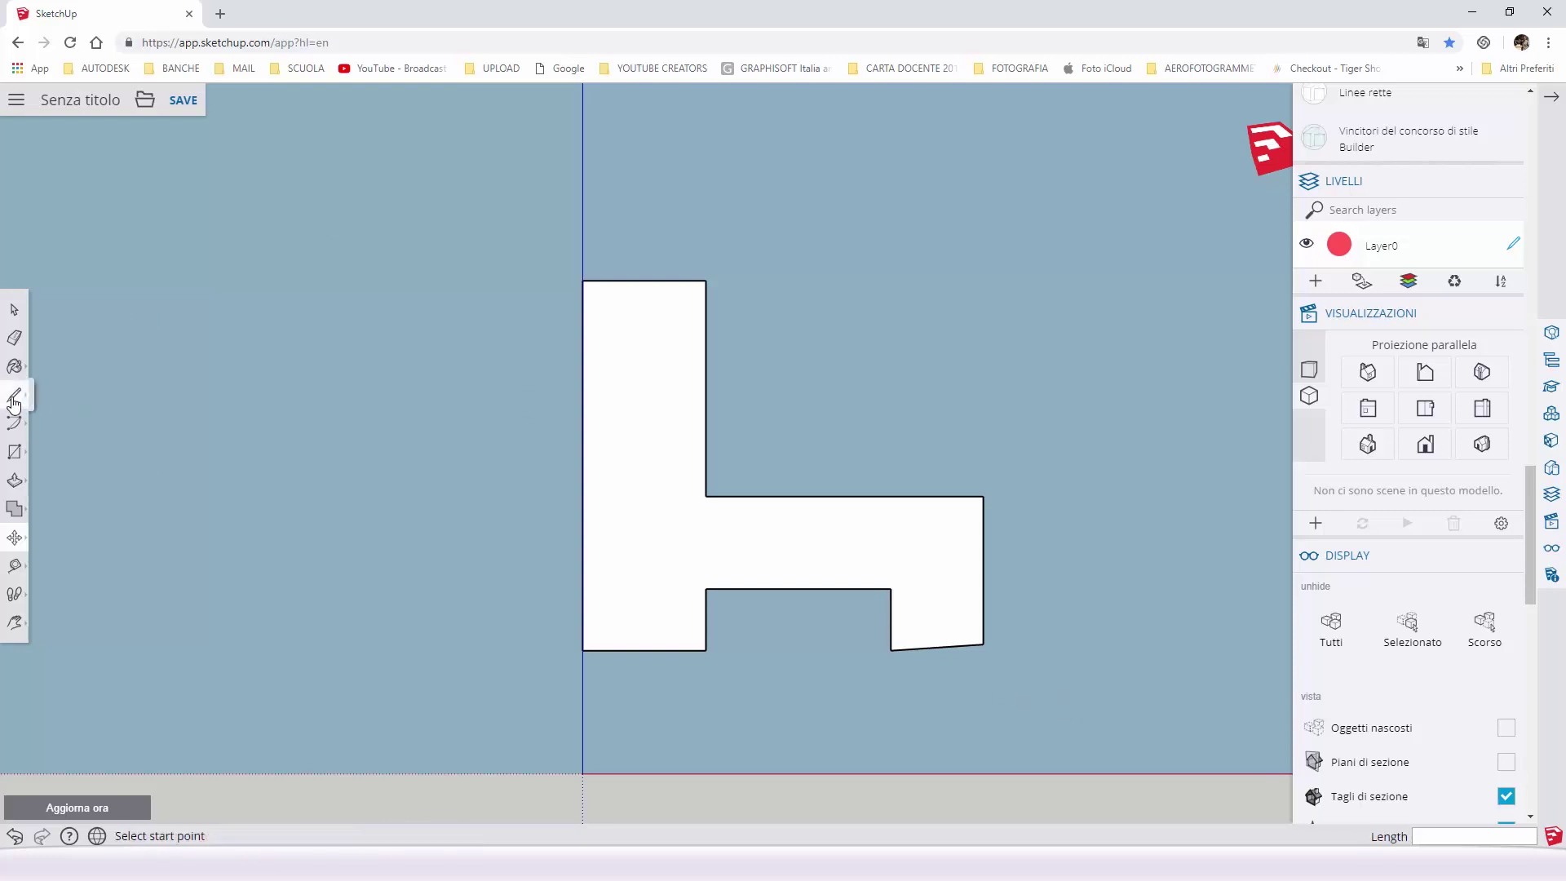
pyautogui.click(582, 650)
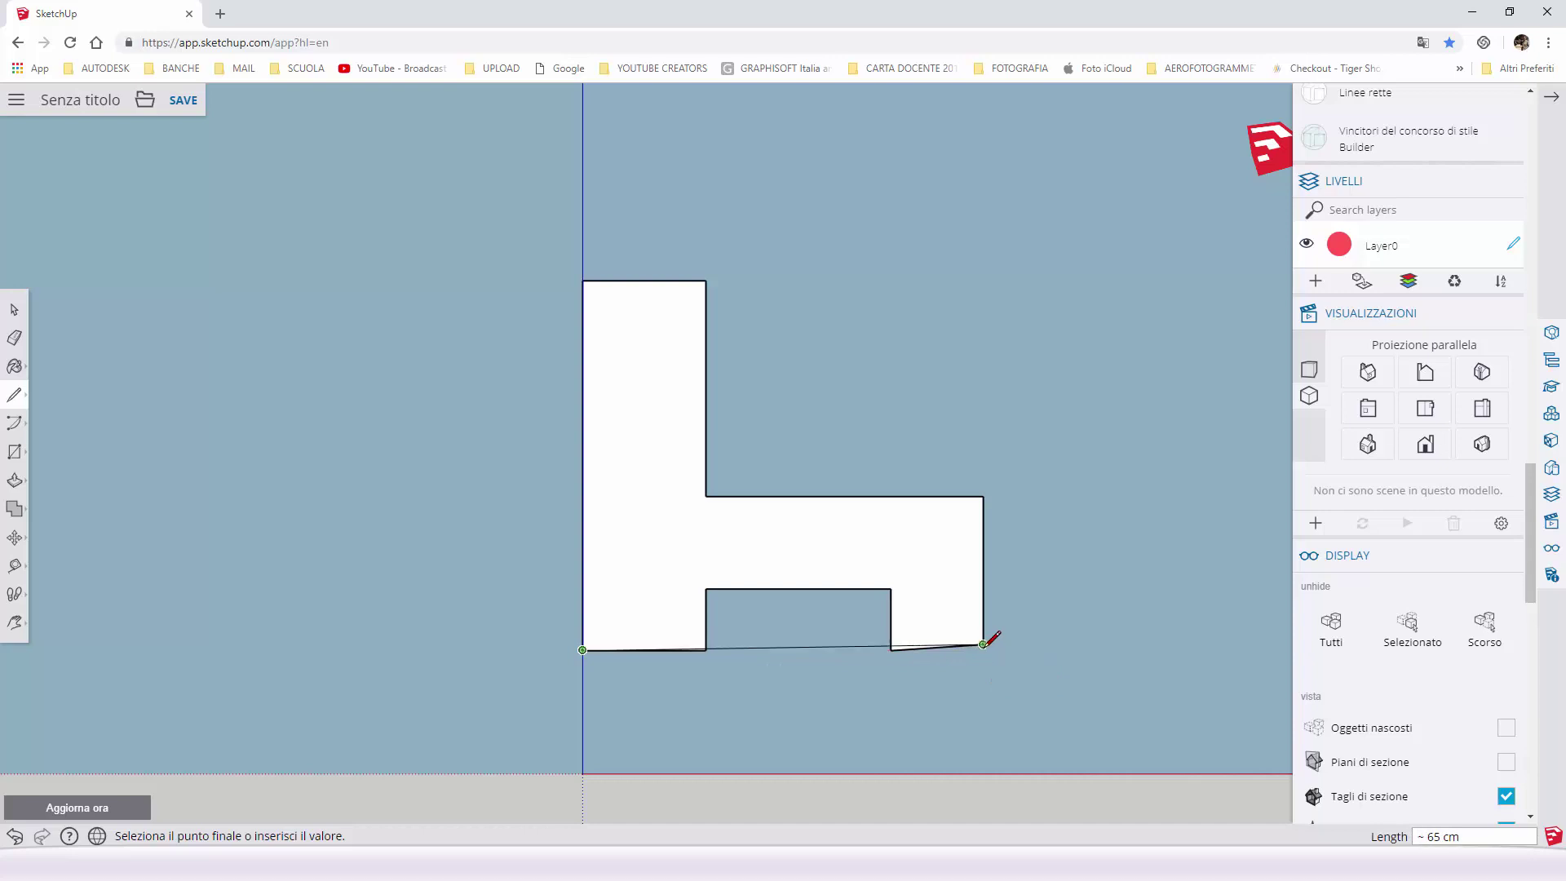
pyautogui.scroll(1, 983, 650)
pyautogui.scroll(3, 984, 651)
pyautogui.click(982, 654)
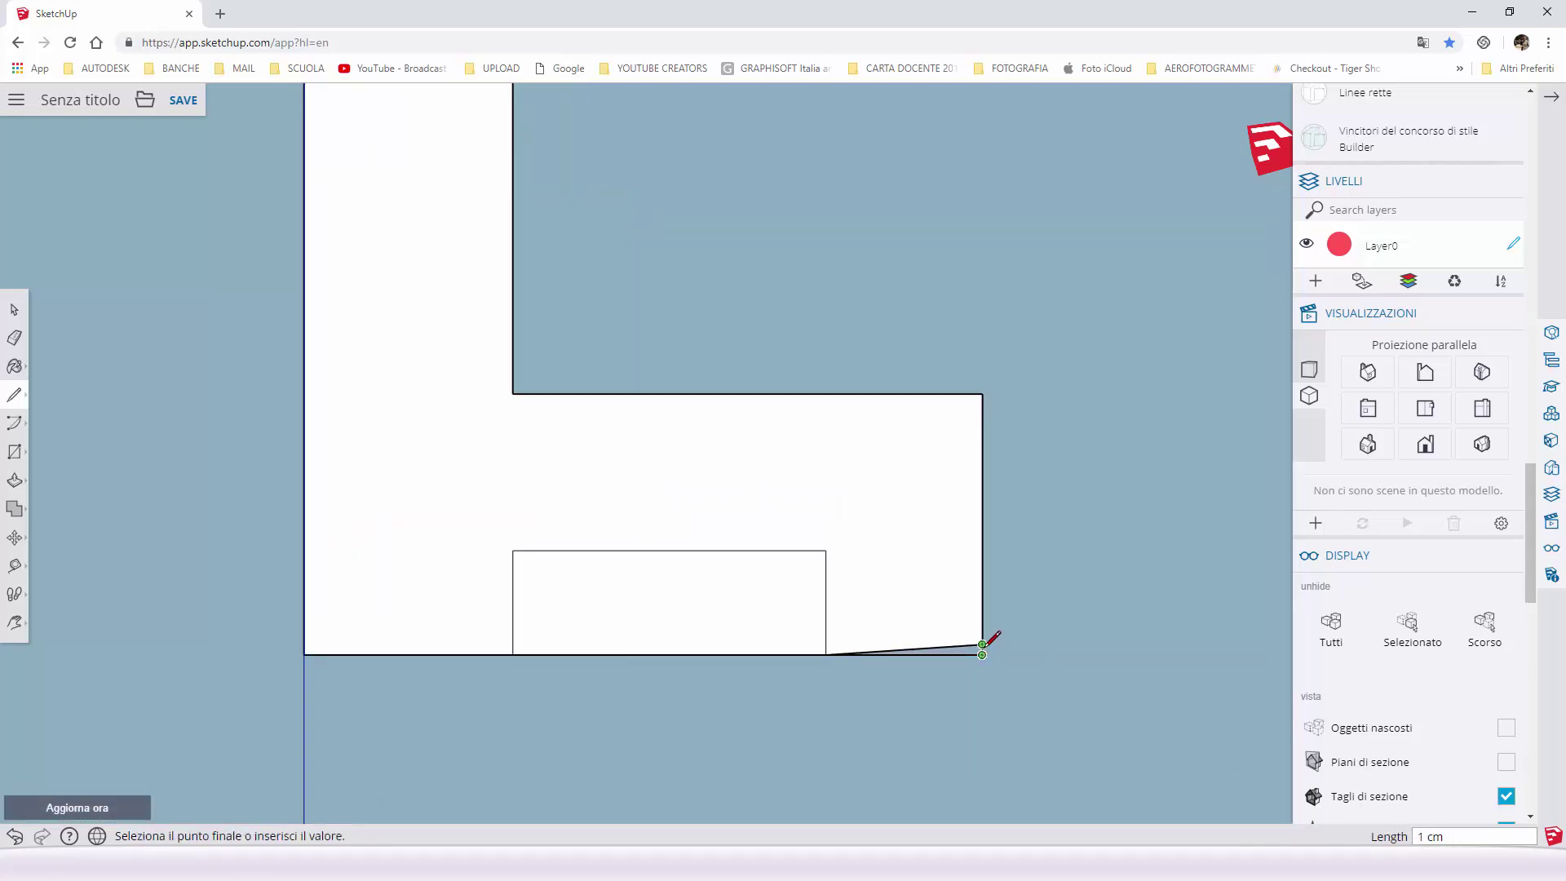
pyautogui.click(982, 654)
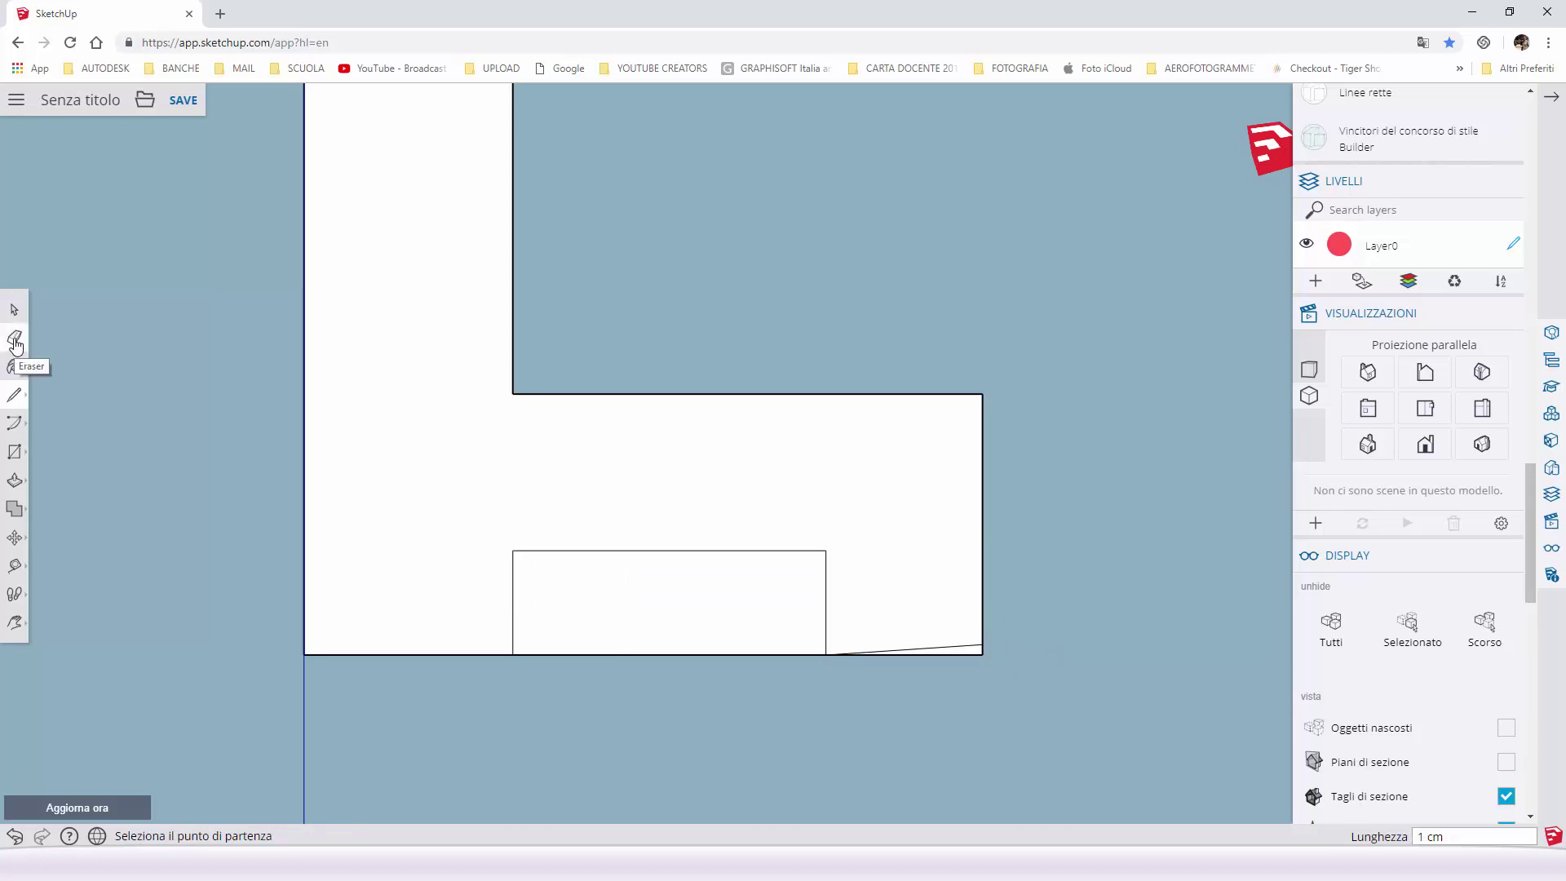
# - Erase the notch's left, top and vertical edges and the slanted lower-right edge
pyautogui.click(15, 339)
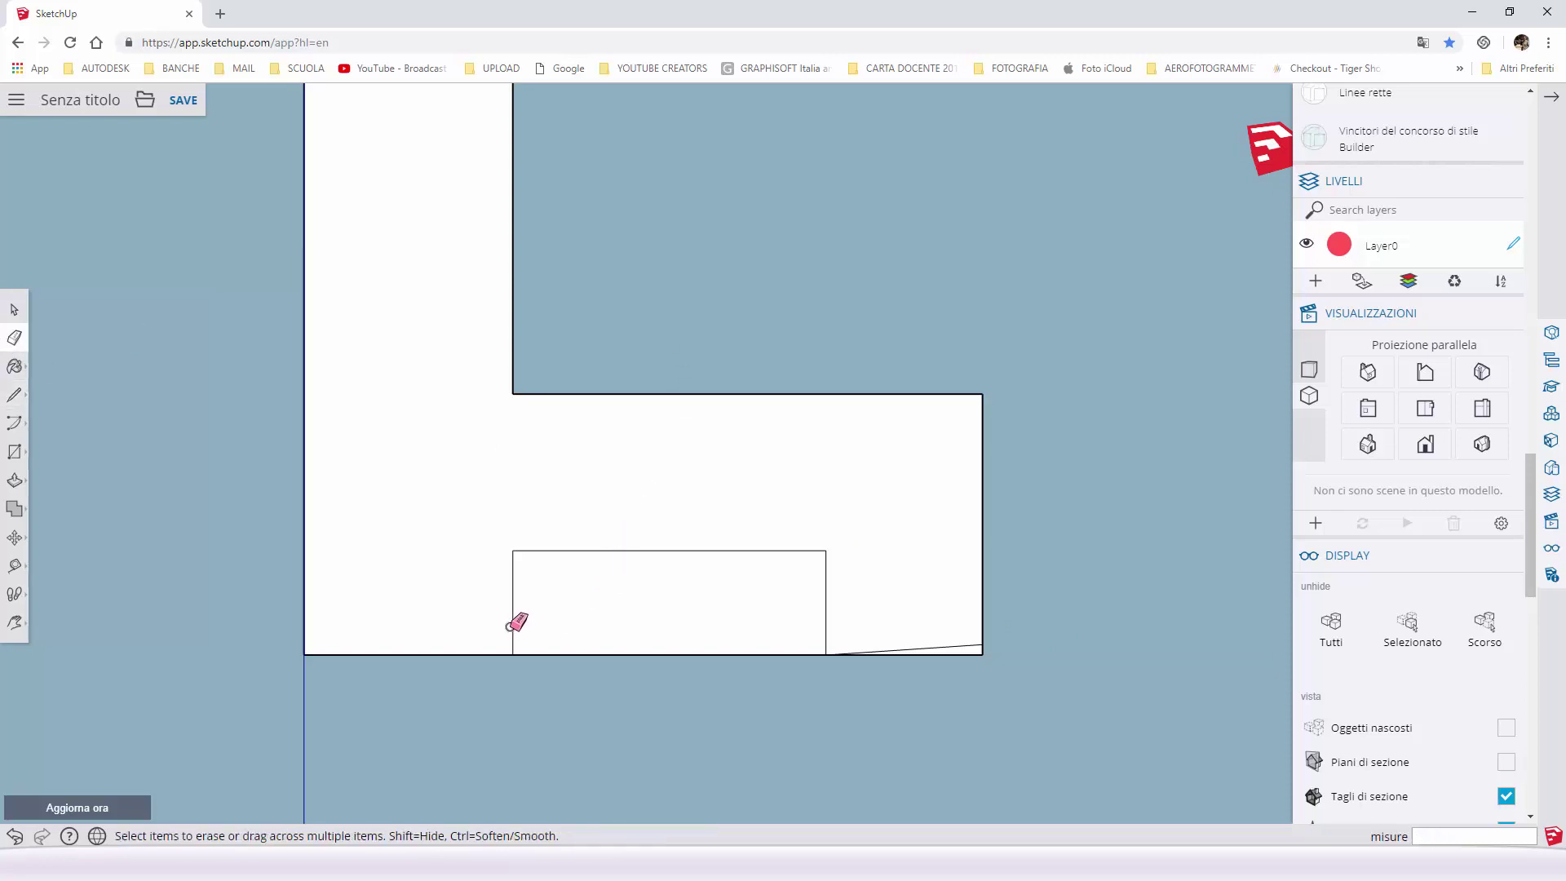
pyautogui.moveTo(510, 625); pyautogui.dragTo(571, 550)
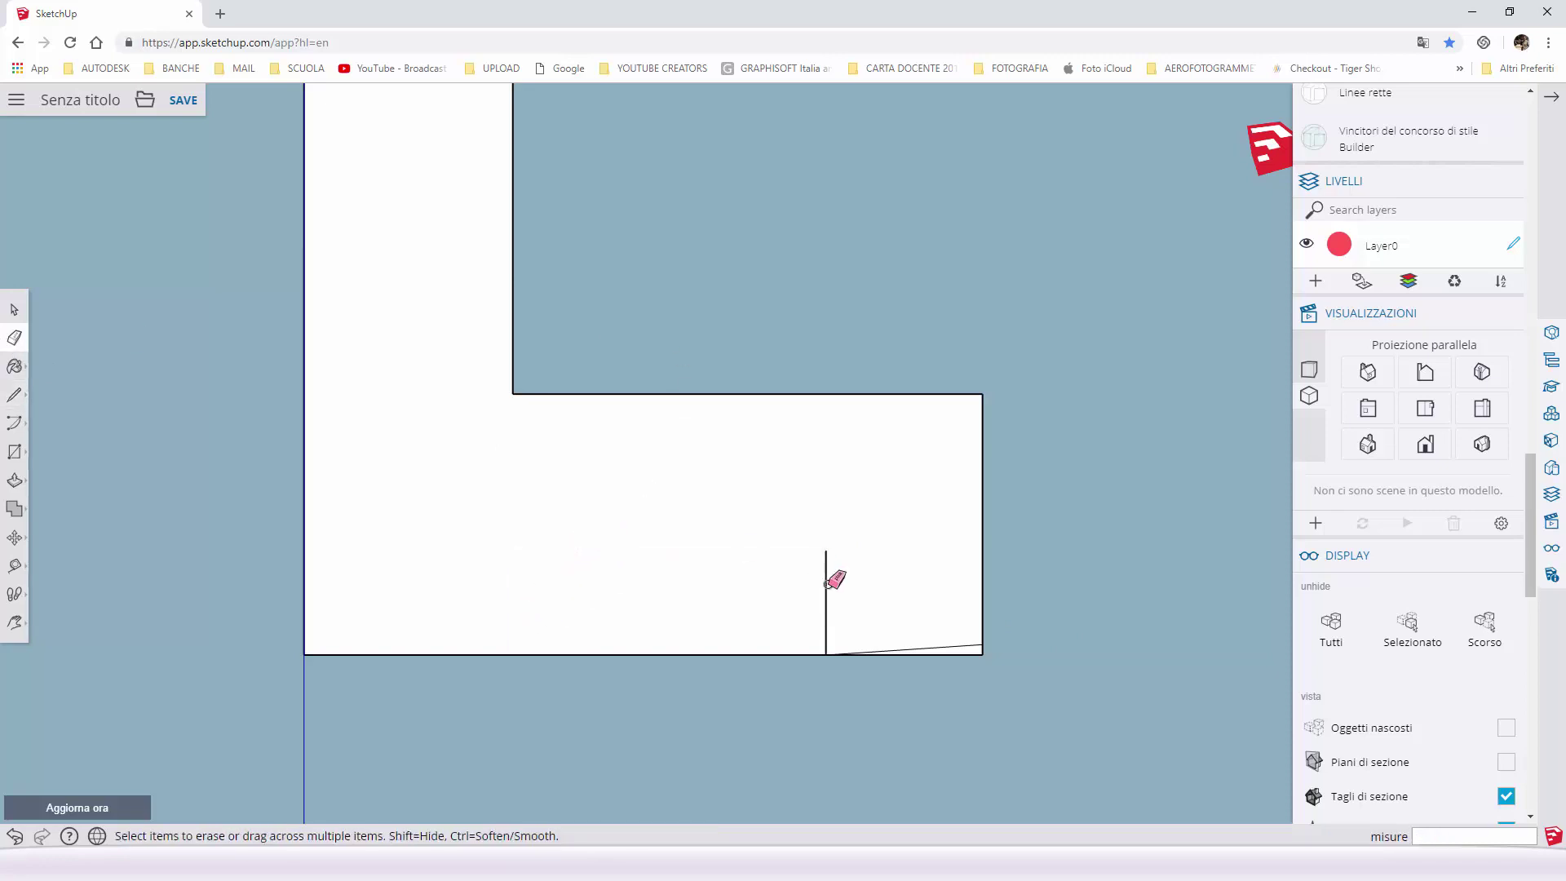
pyautogui.click(827, 624)
pyautogui.click(961, 646)
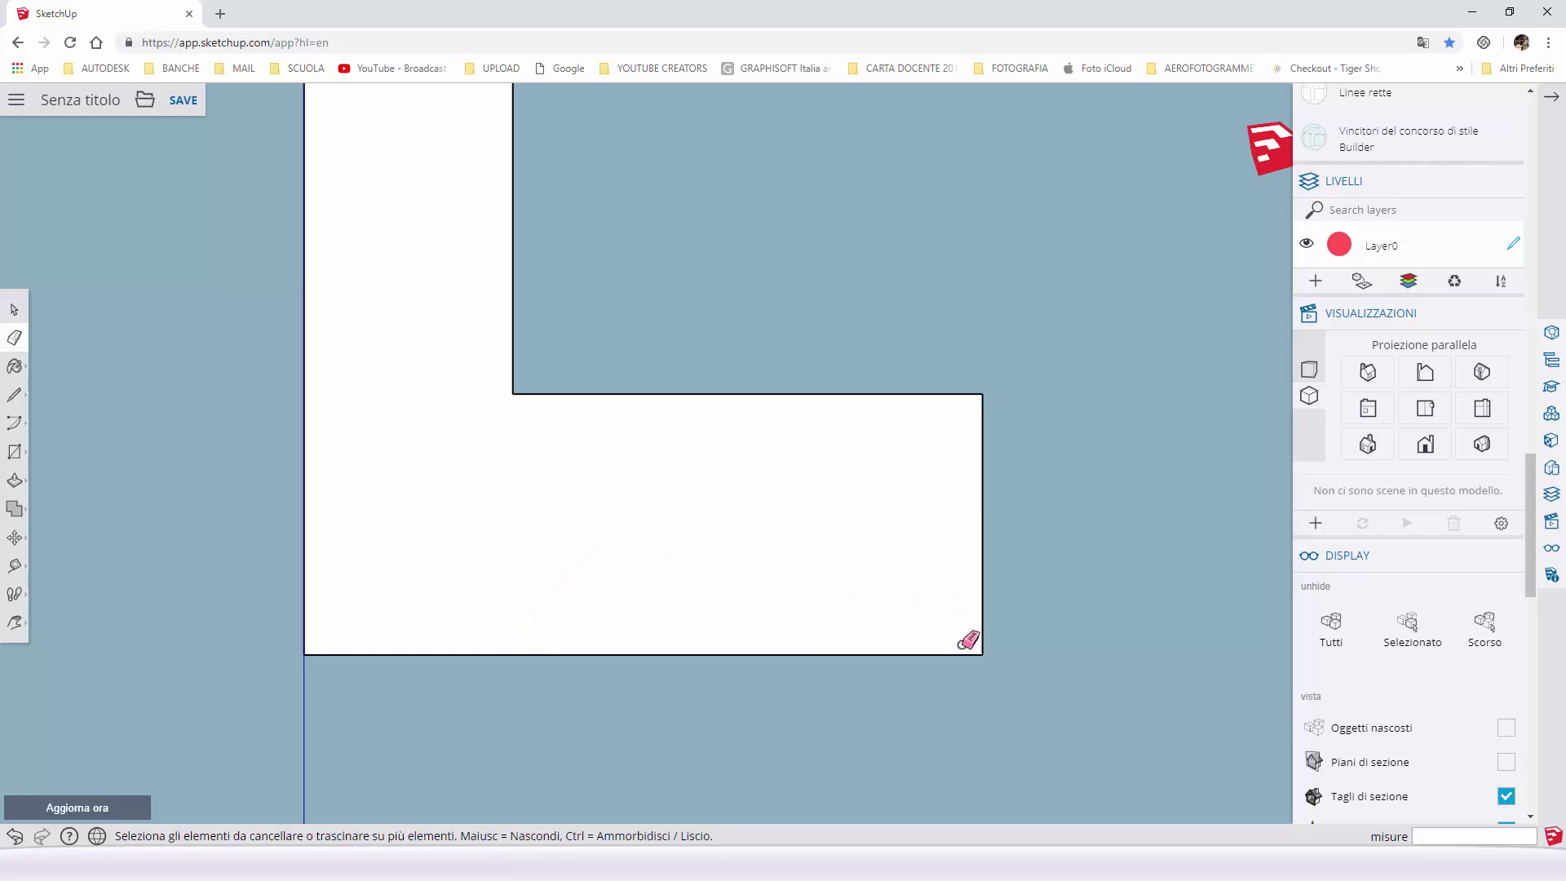
pyautogui.scroll(-3, 1075, 669)
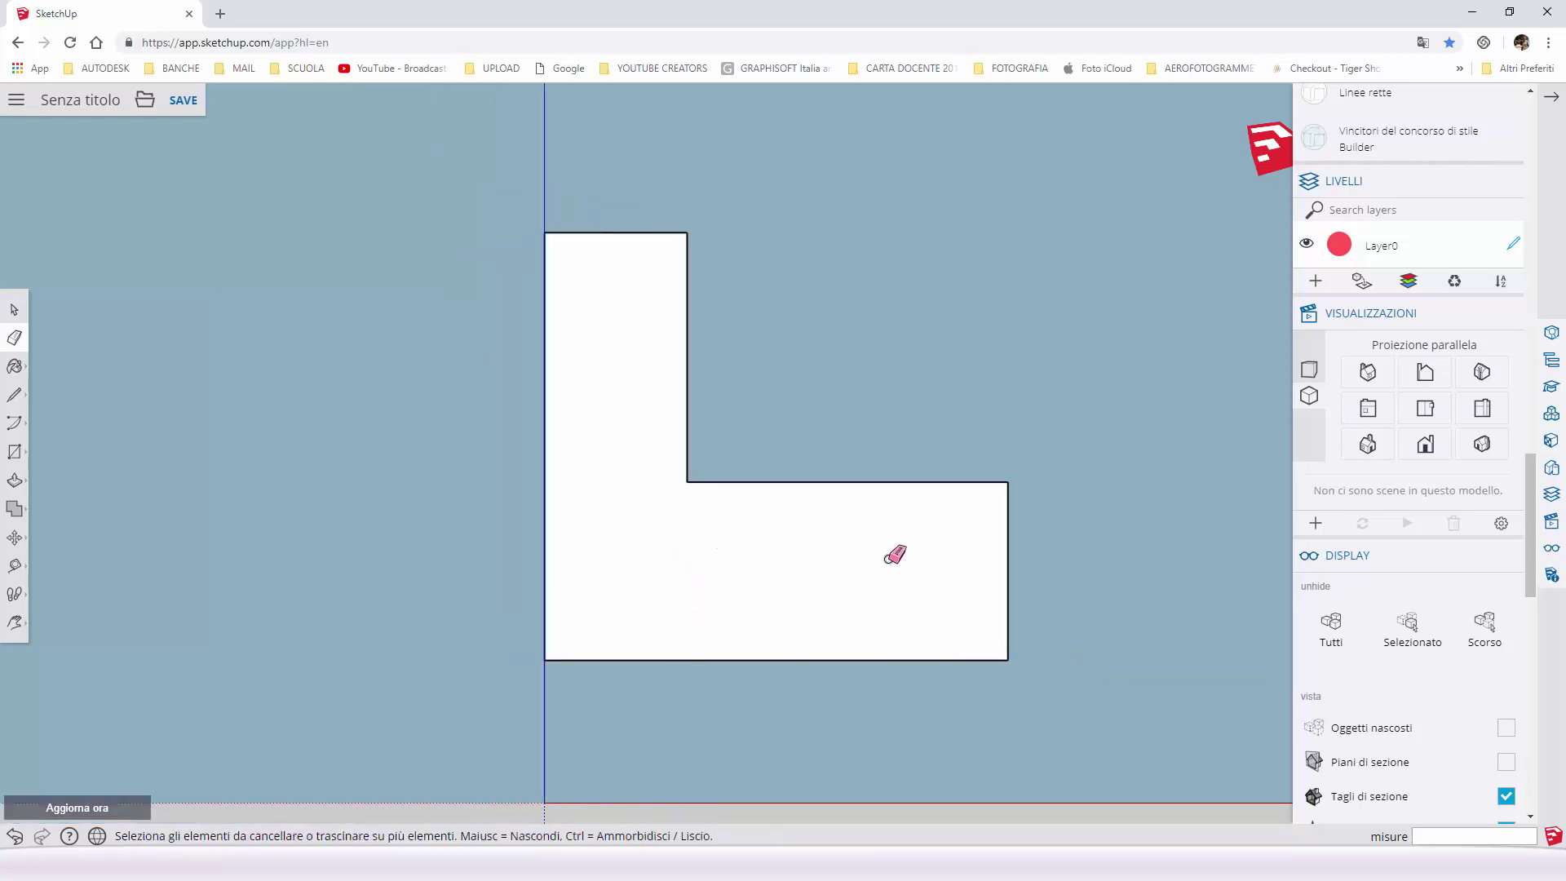
# - Return to an Iso perspective view and orbit the model
pyautogui.click(15, 406)
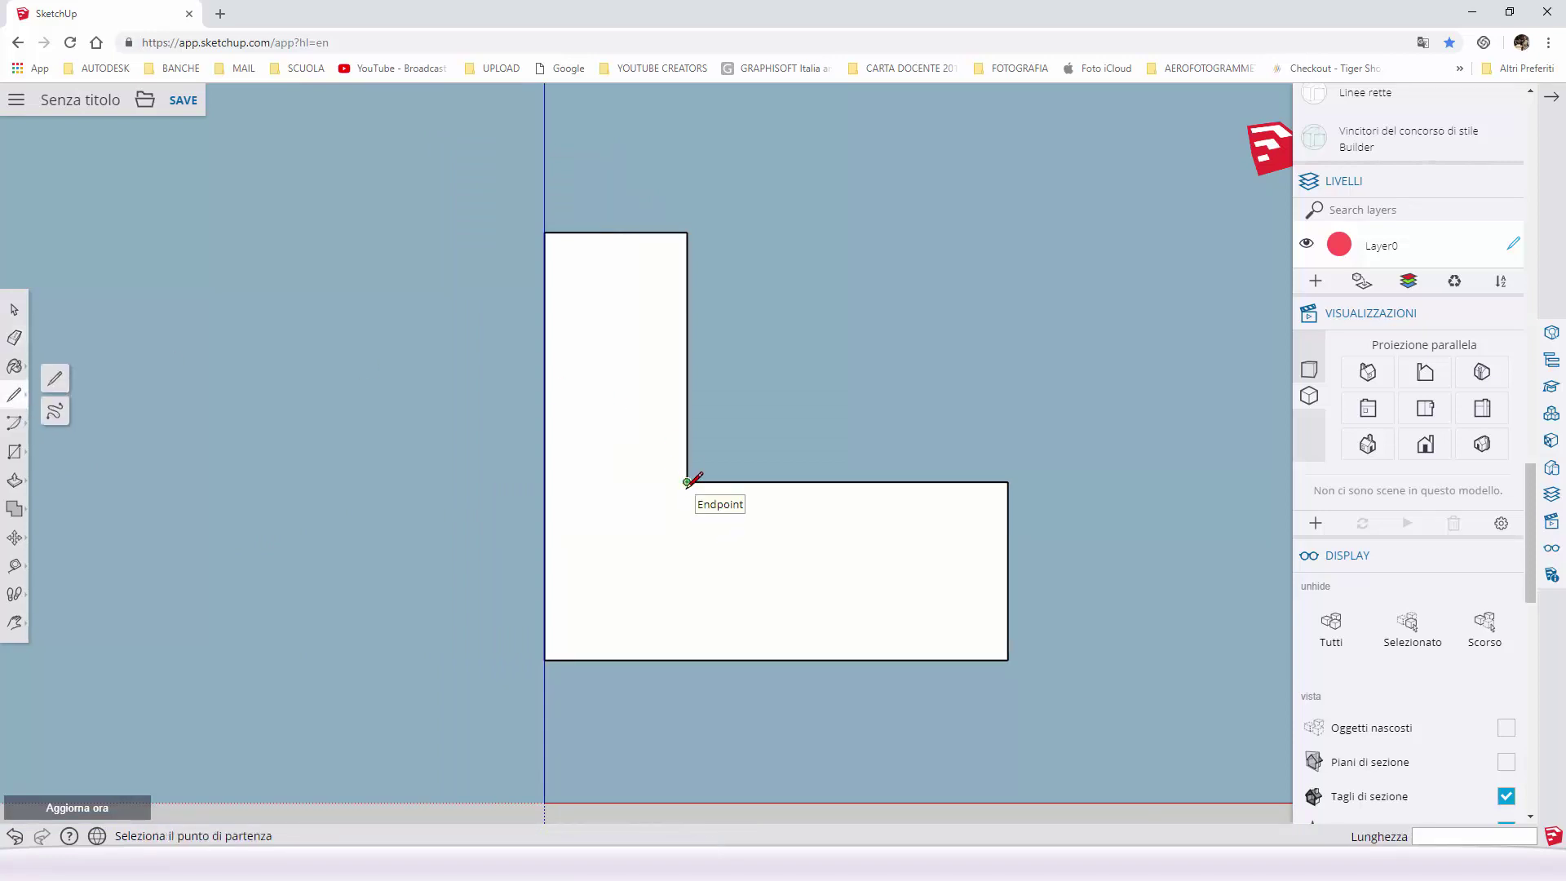
pyautogui.click(1481, 445)
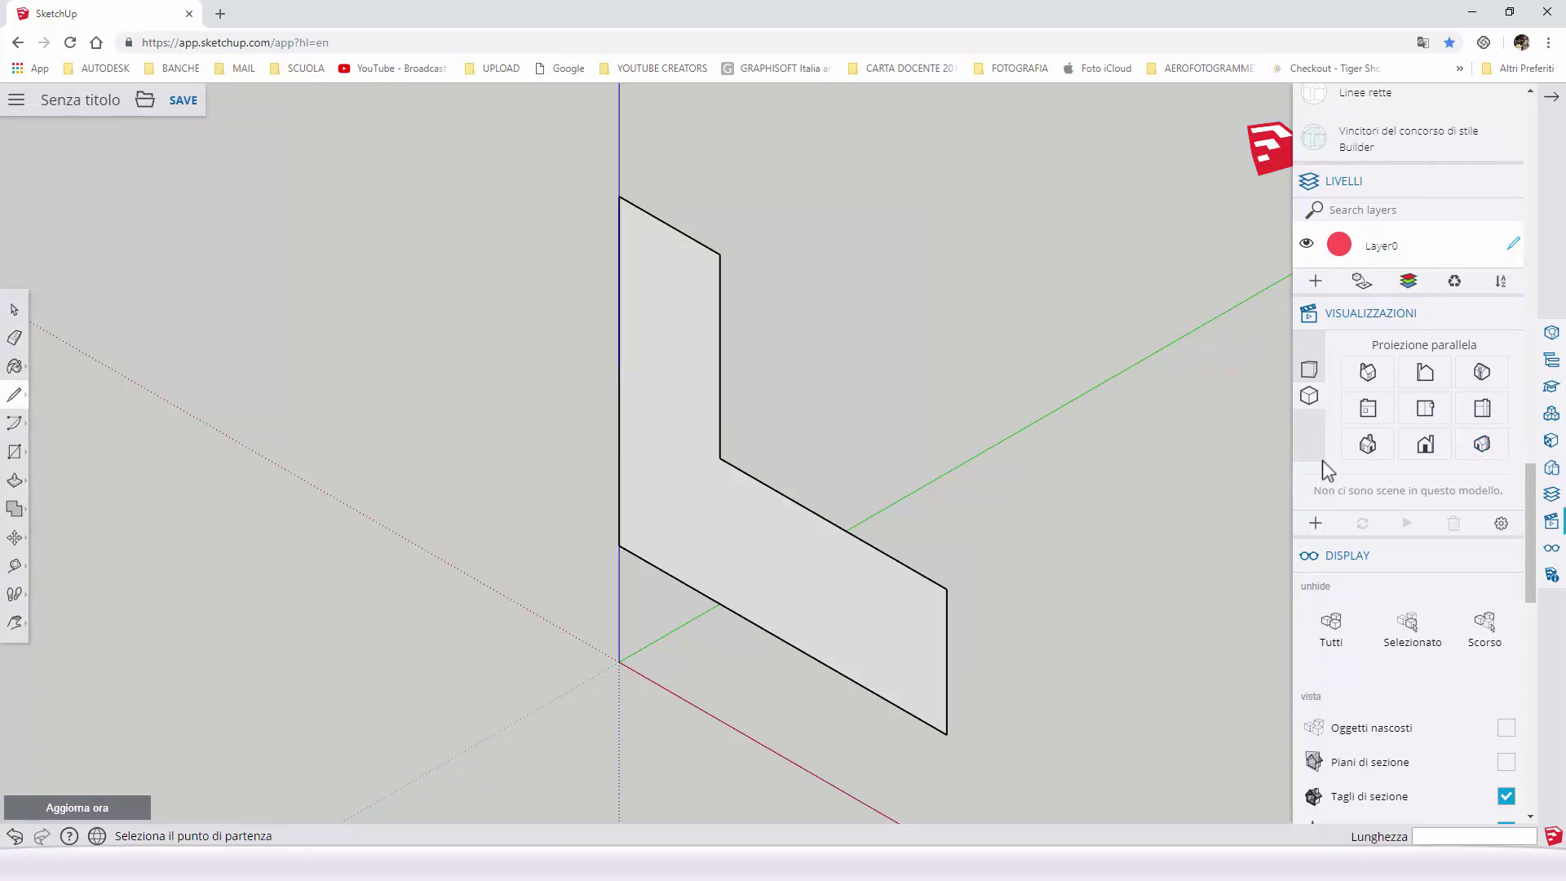
pyautogui.click(1310, 371)
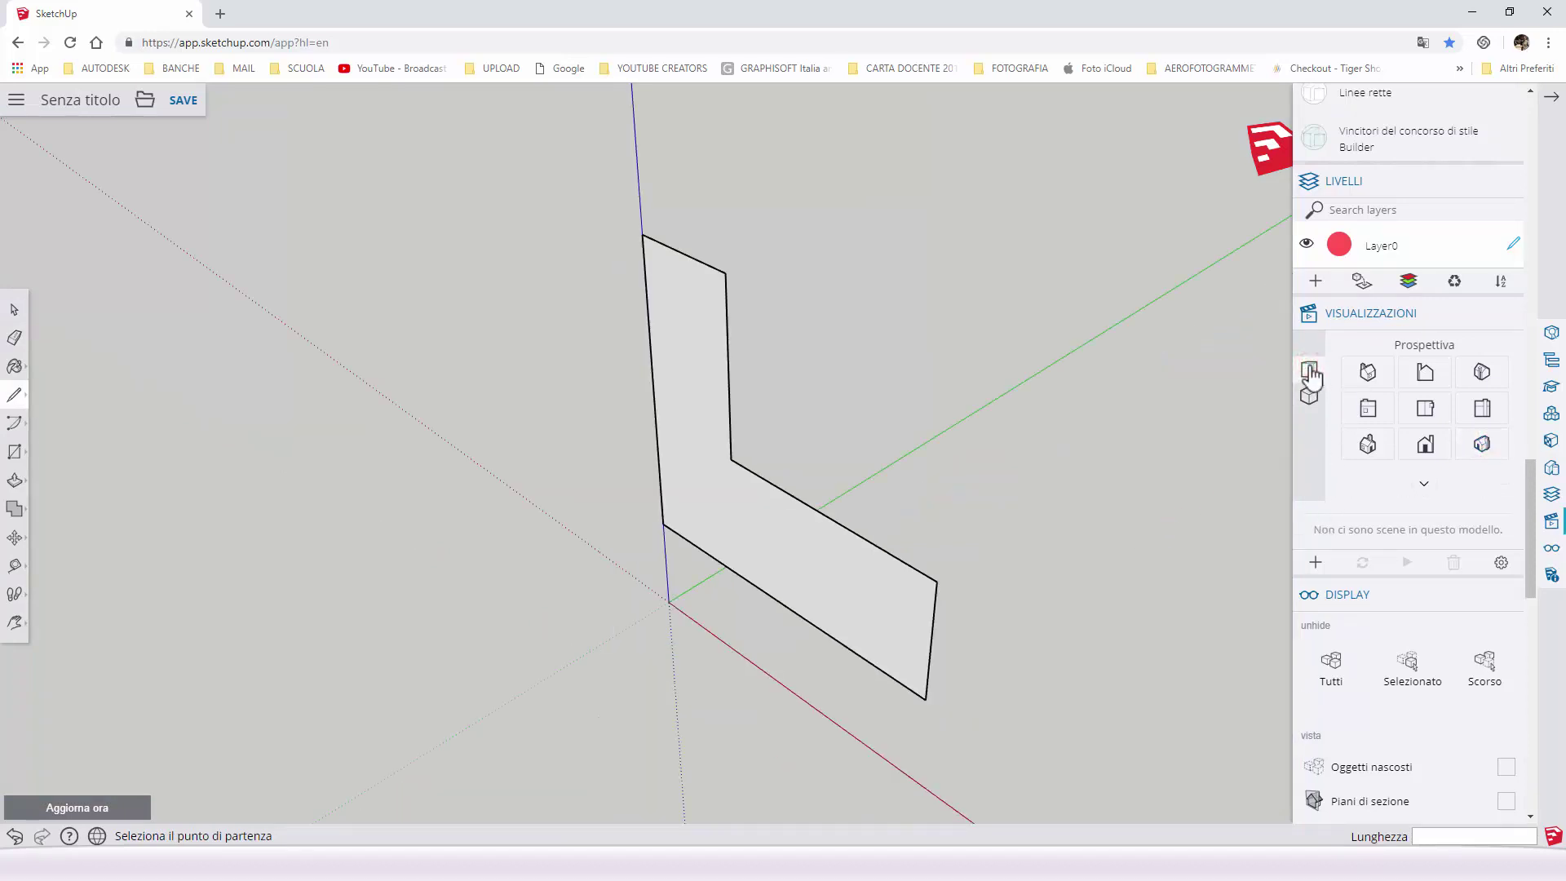
pyautogui.moveTo(1107, 624); pyautogui.dragTo(1091, 458, button='middle')
pyautogui.press('l')
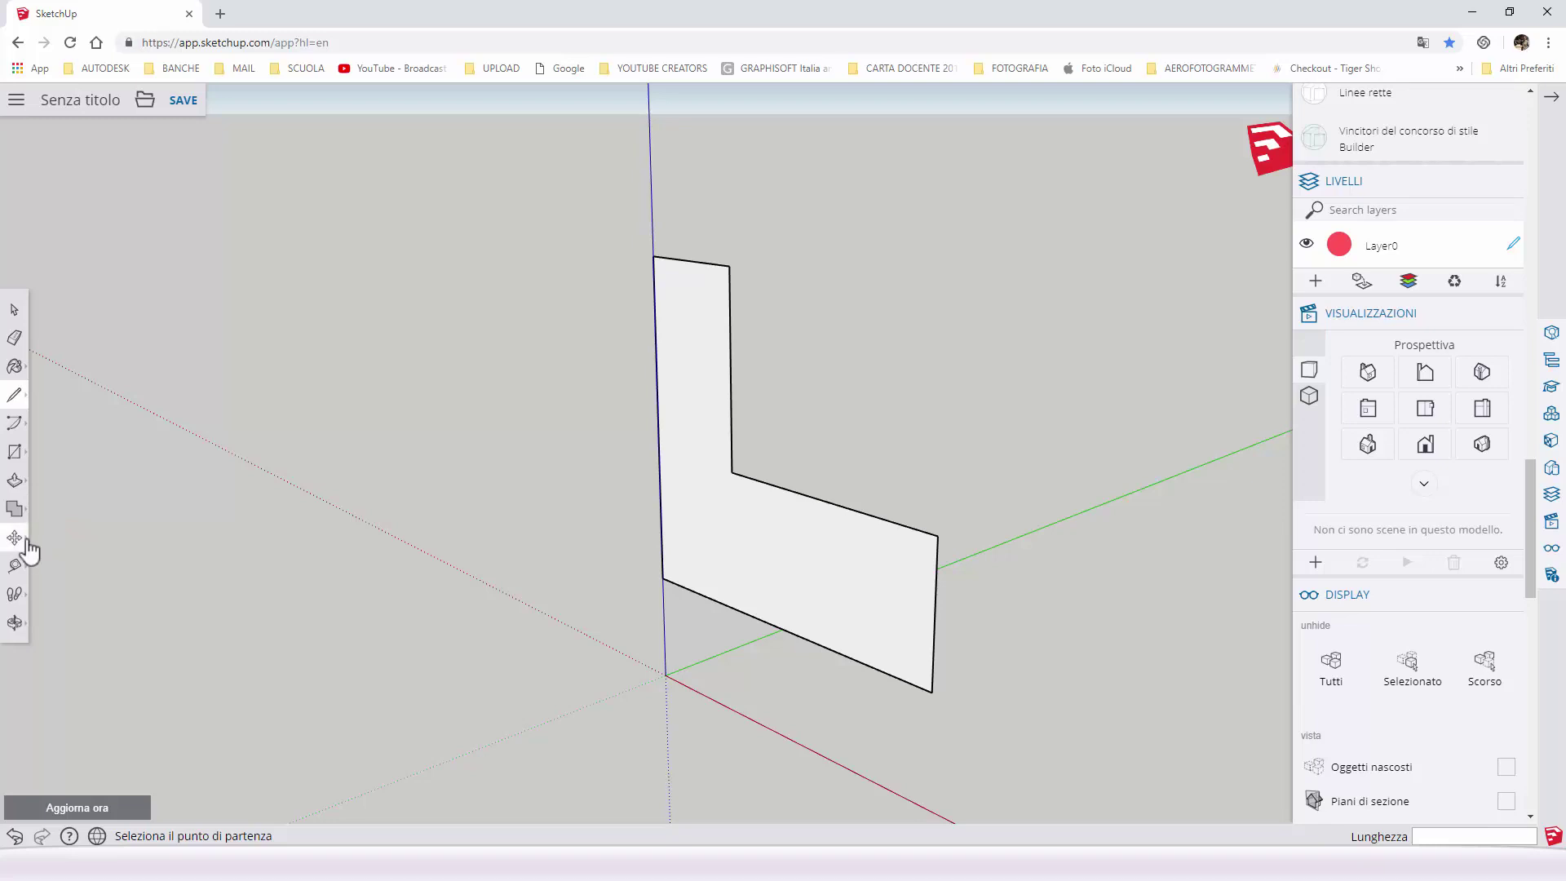
# - Copy the face's right end edge about 15 cm inward using Move with Ctrl
pyautogui.click(16, 309)
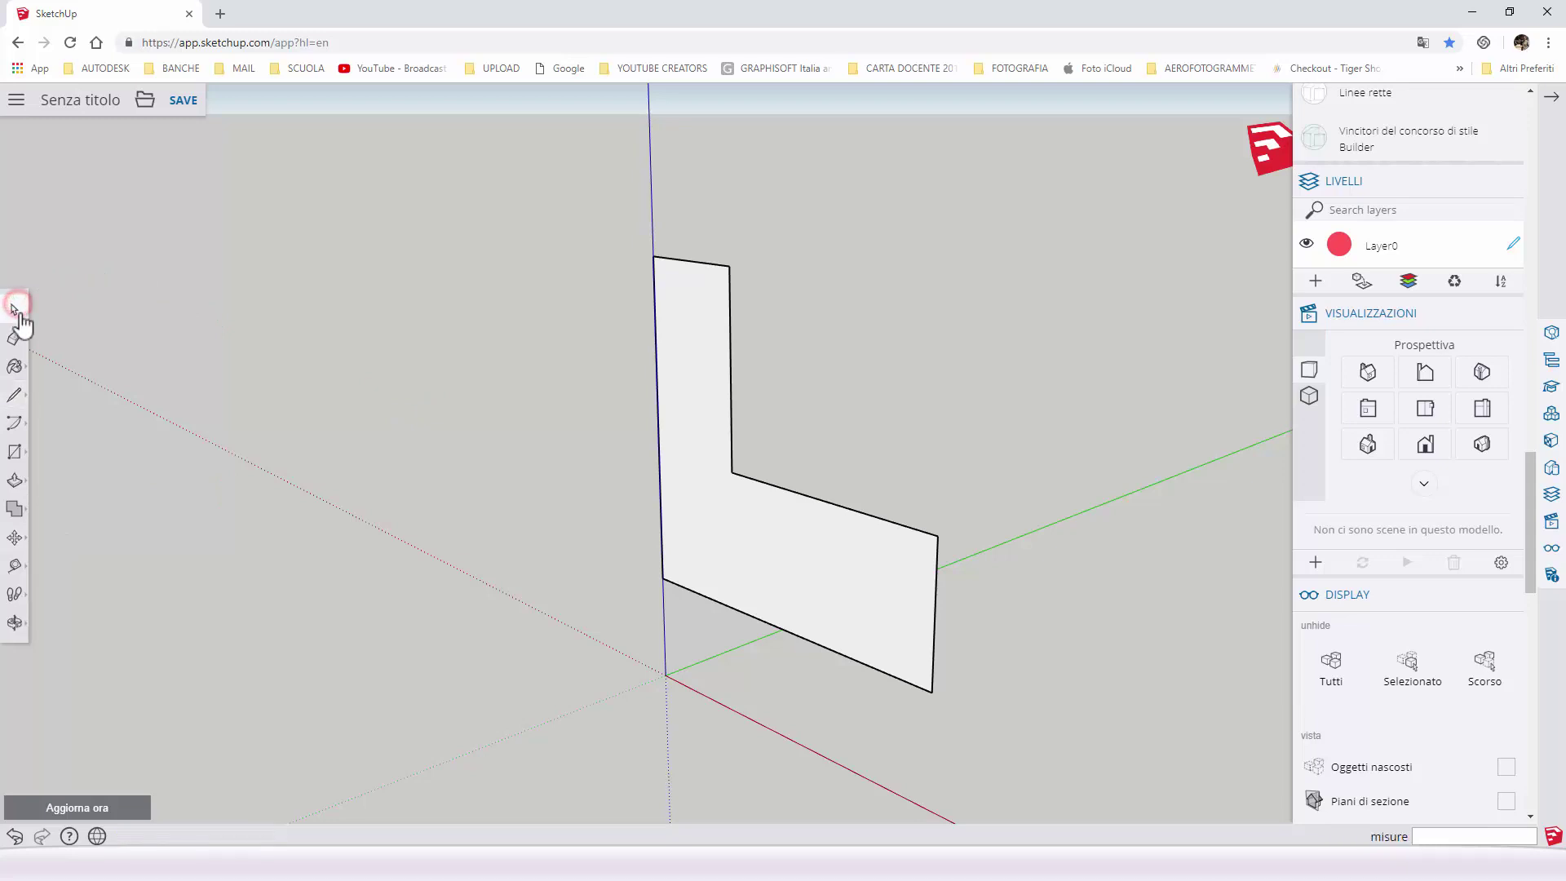
pyautogui.click(934, 625)
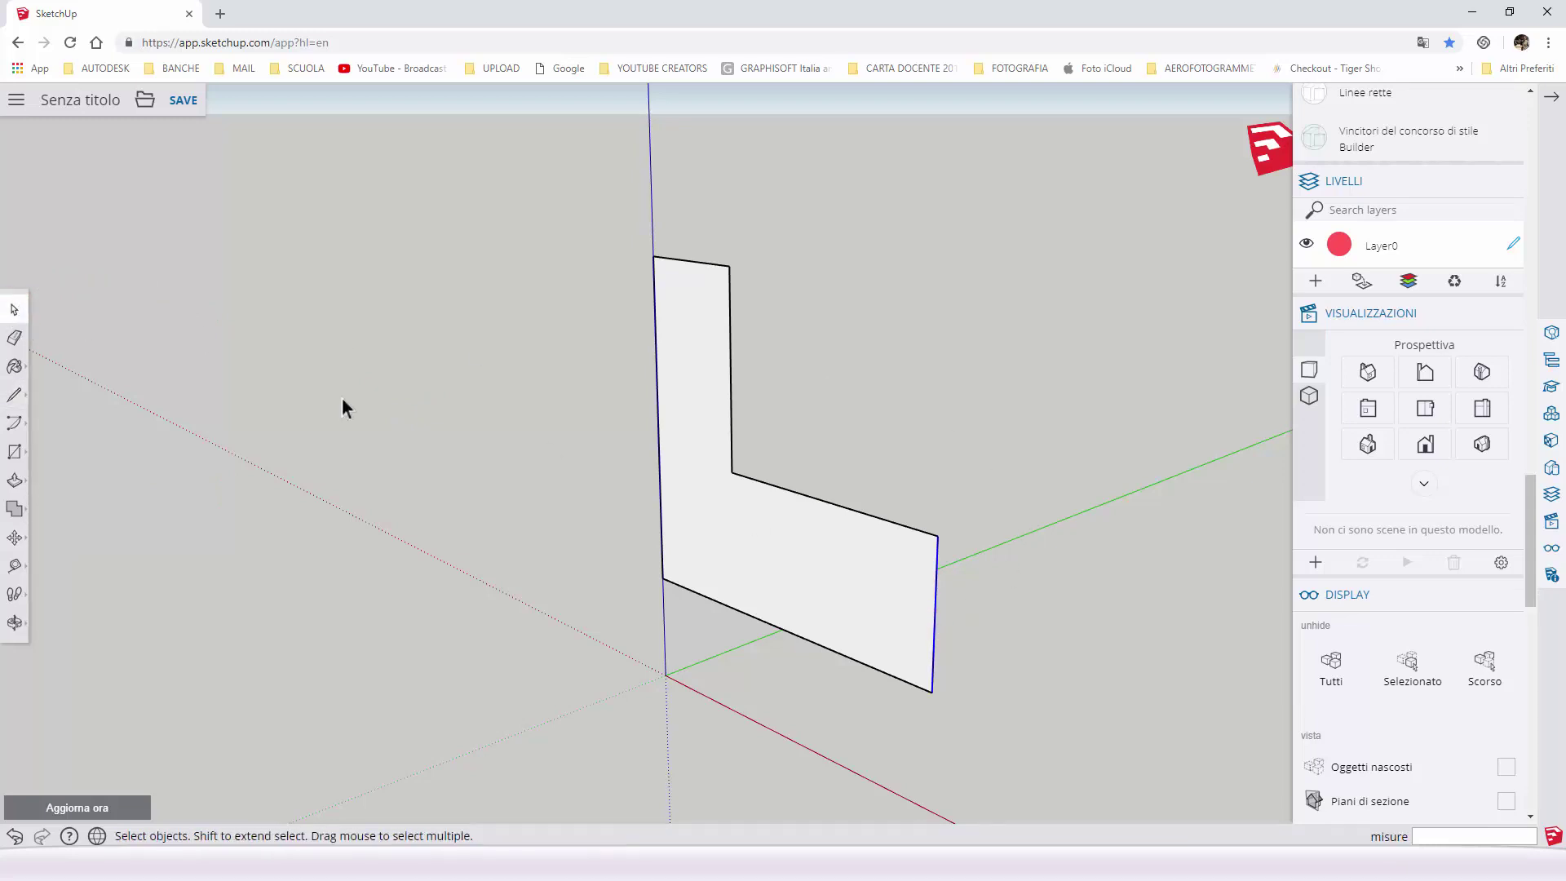
pyautogui.click(18, 540)
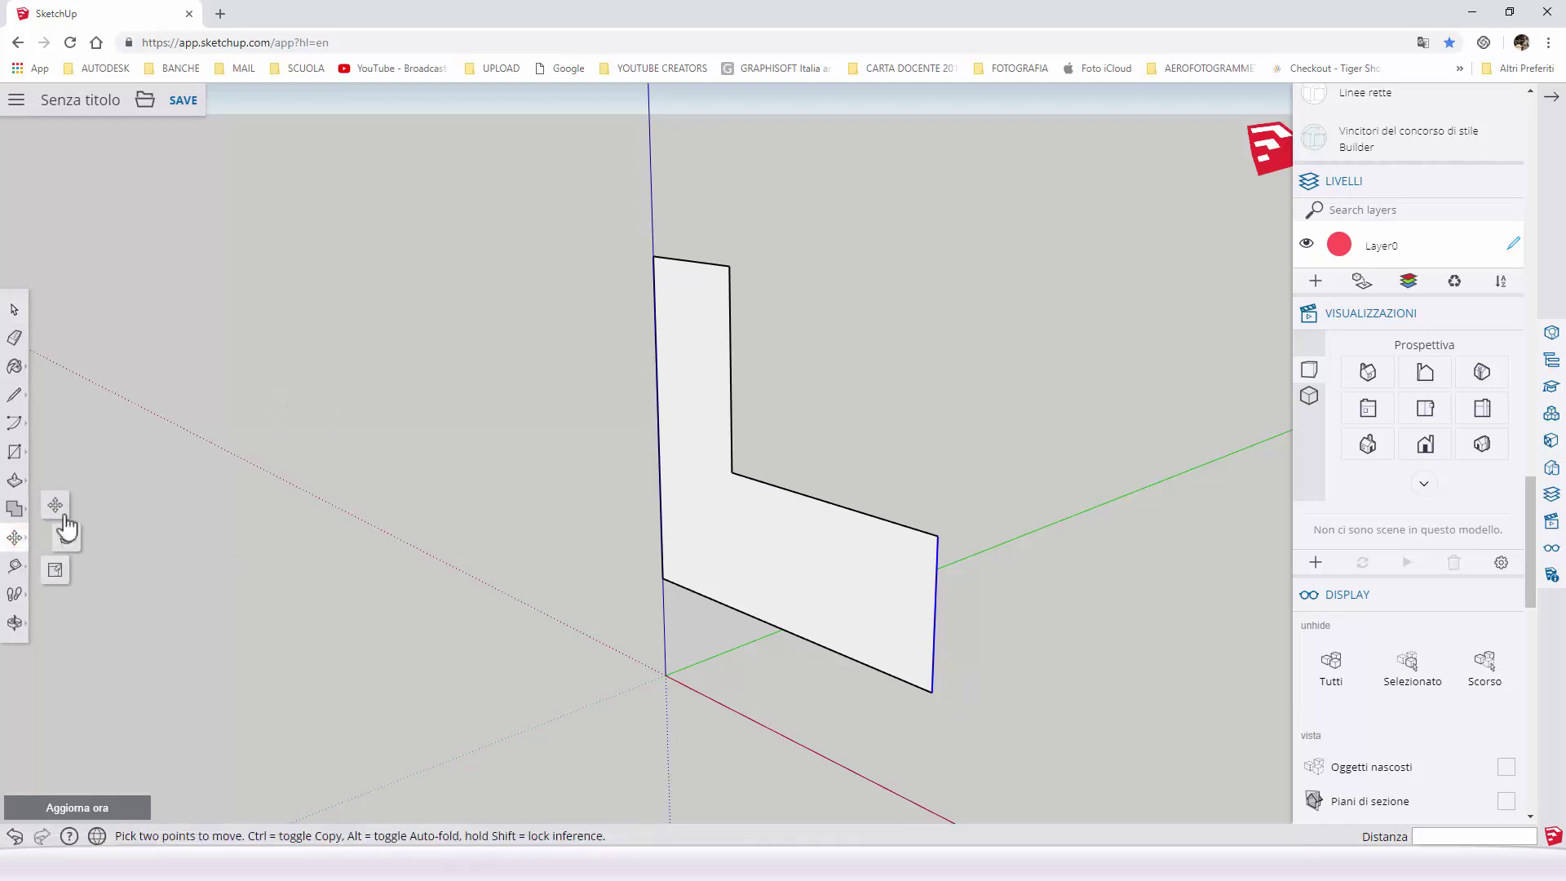
pyautogui.click(57, 510)
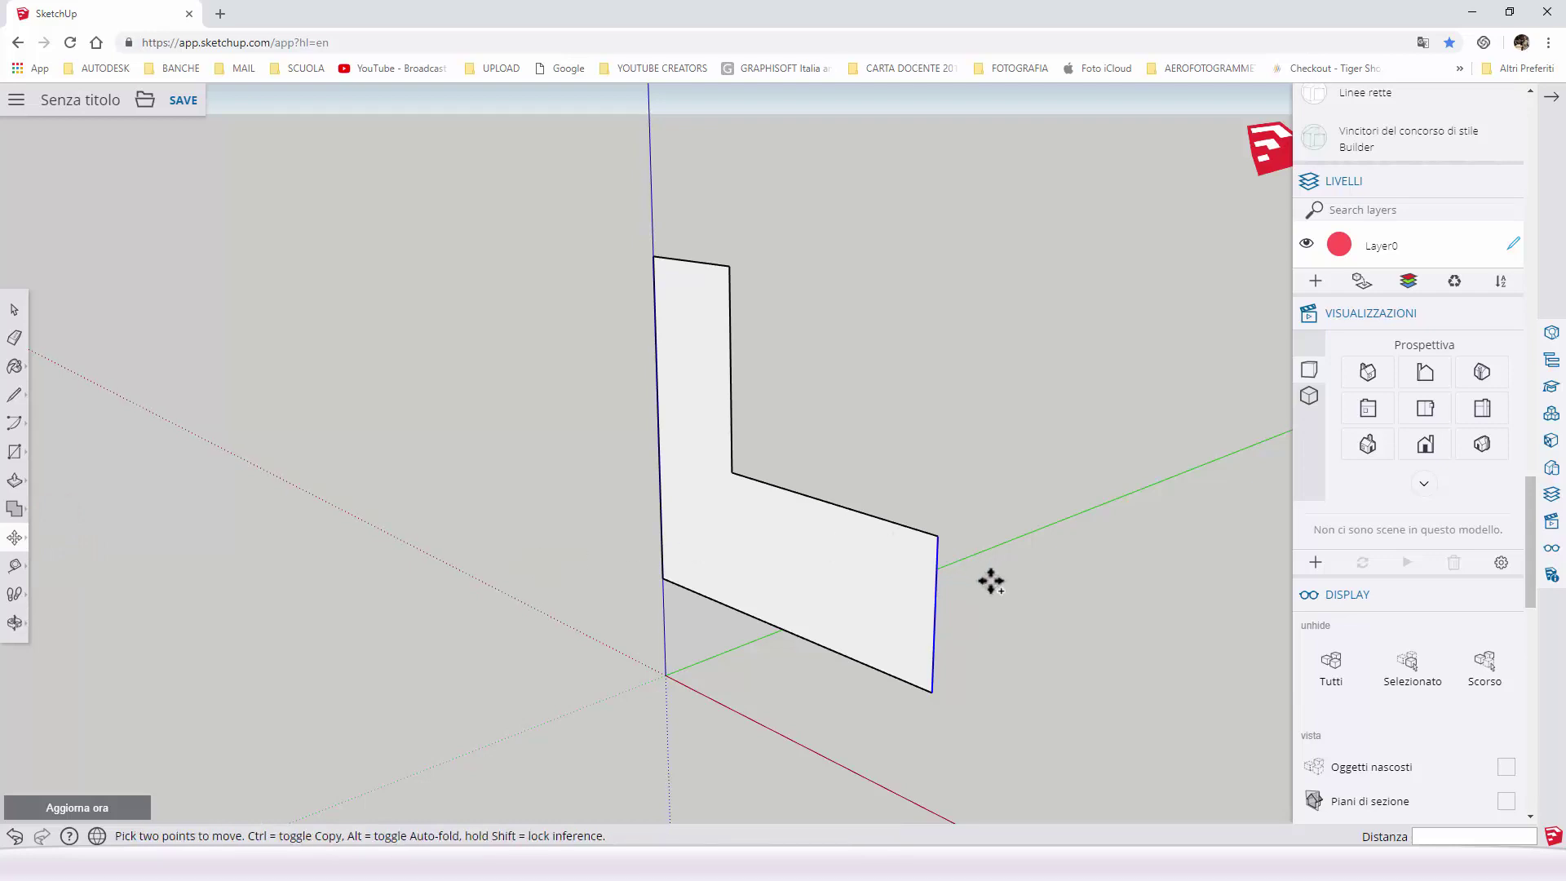
pyautogui.click(933, 614)
pyautogui.press('ctrl')
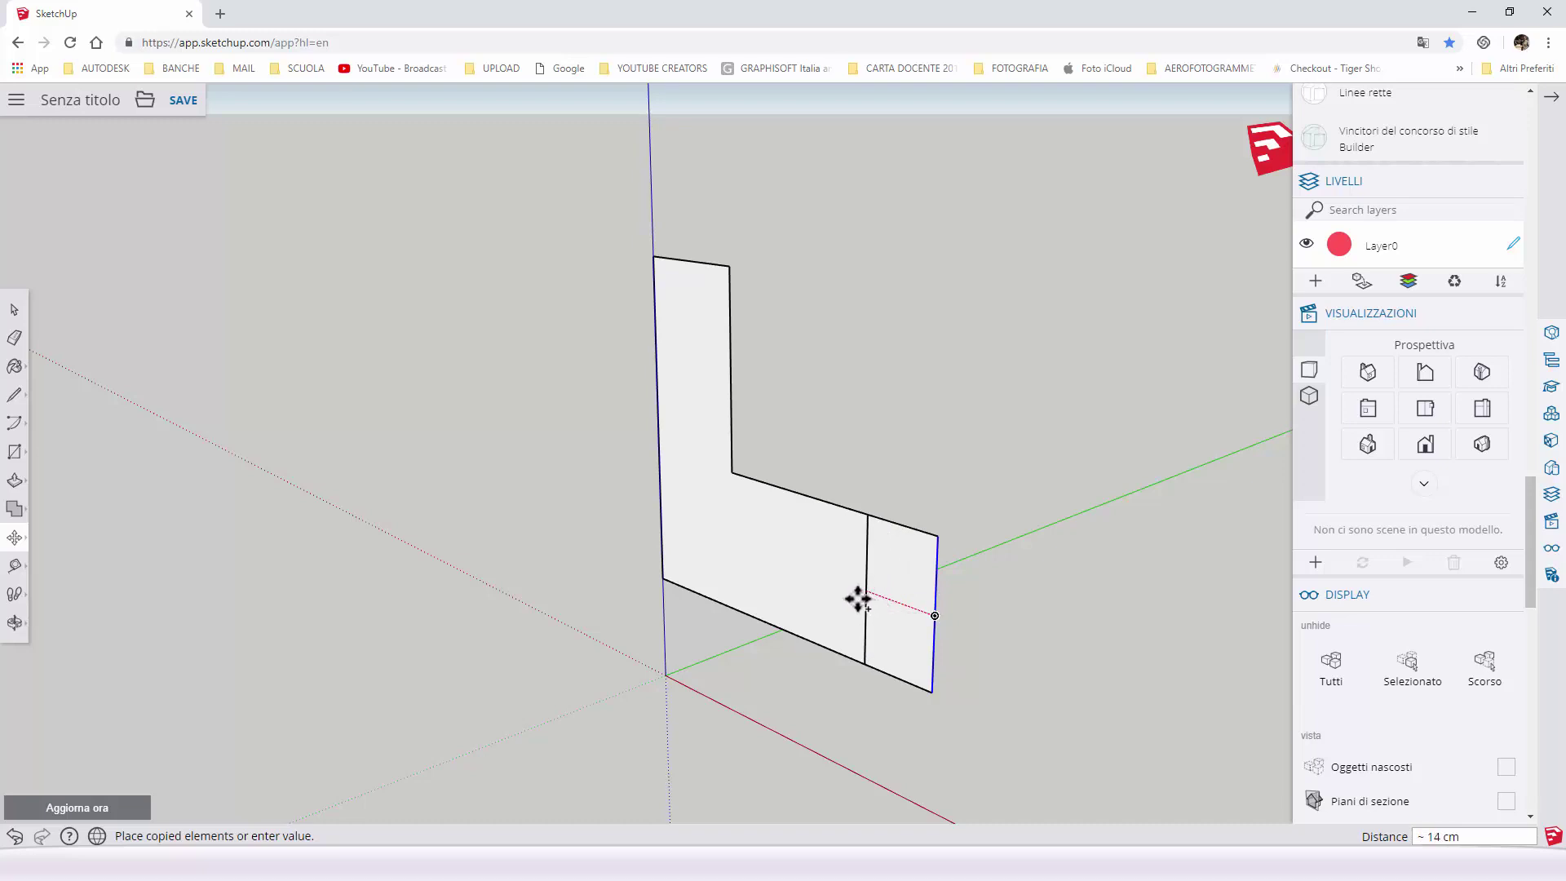
pyautogui.click(854, 598)
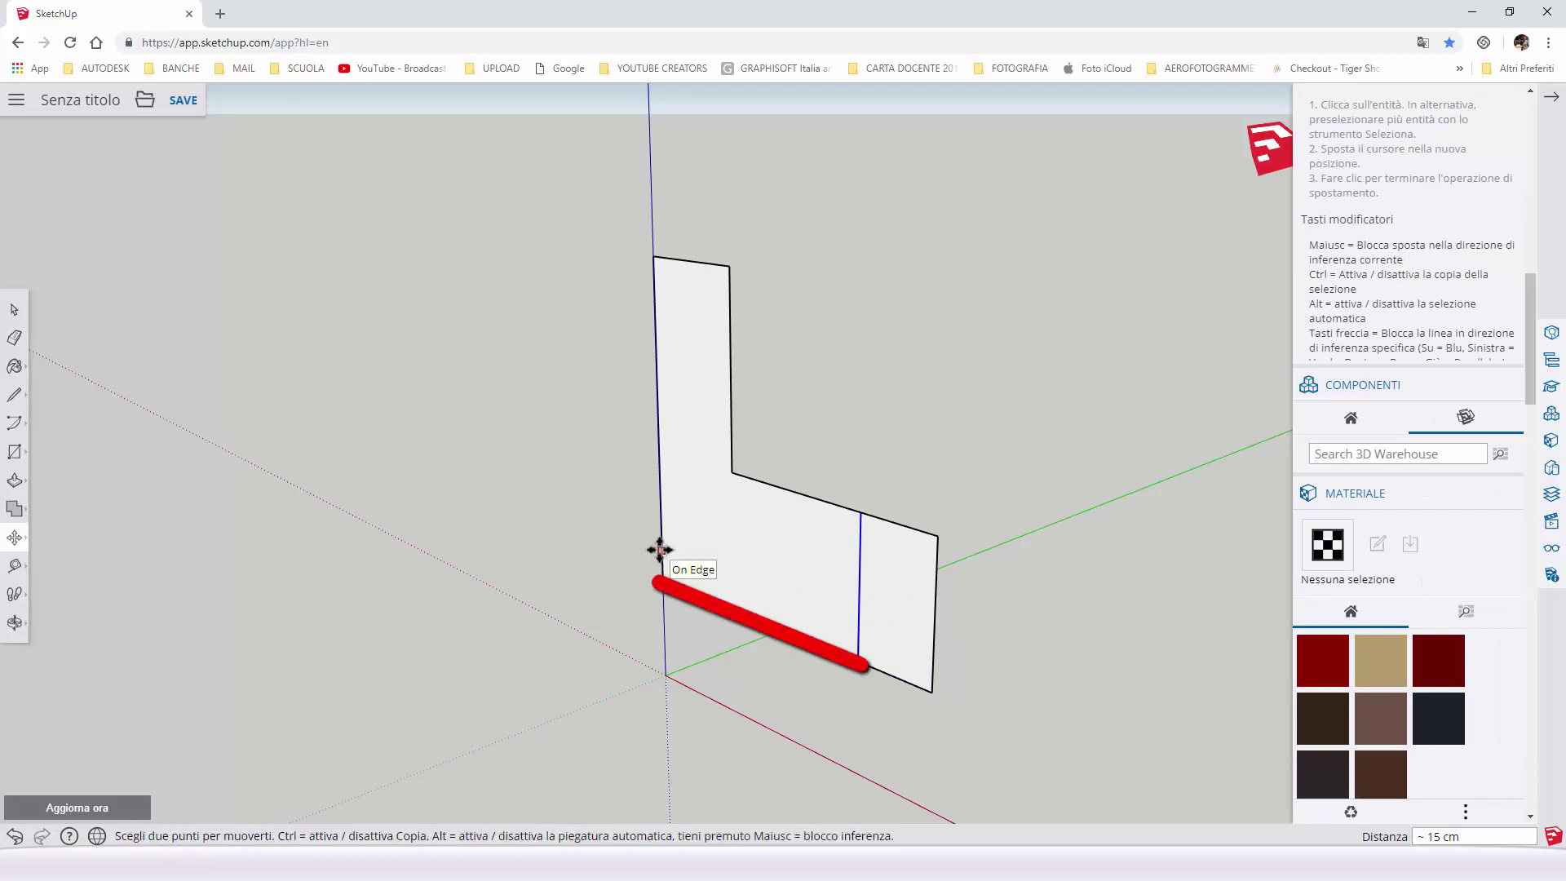
# - Copy the face's bottom edge 15 cm upward with Move and Ctrl
pyautogui.press('space')
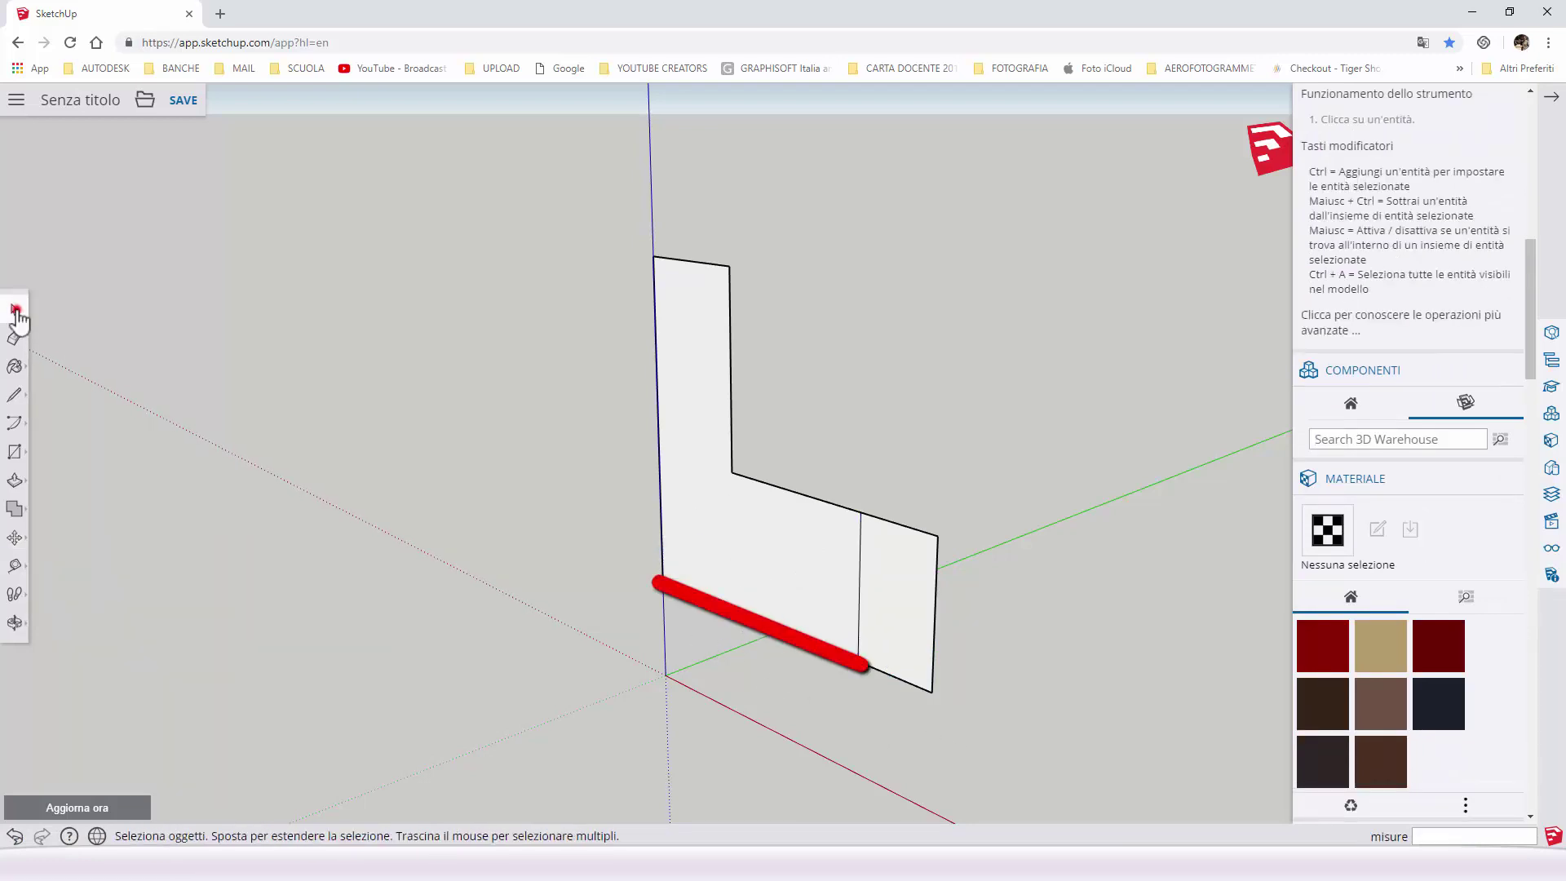
pyautogui.click(813, 651)
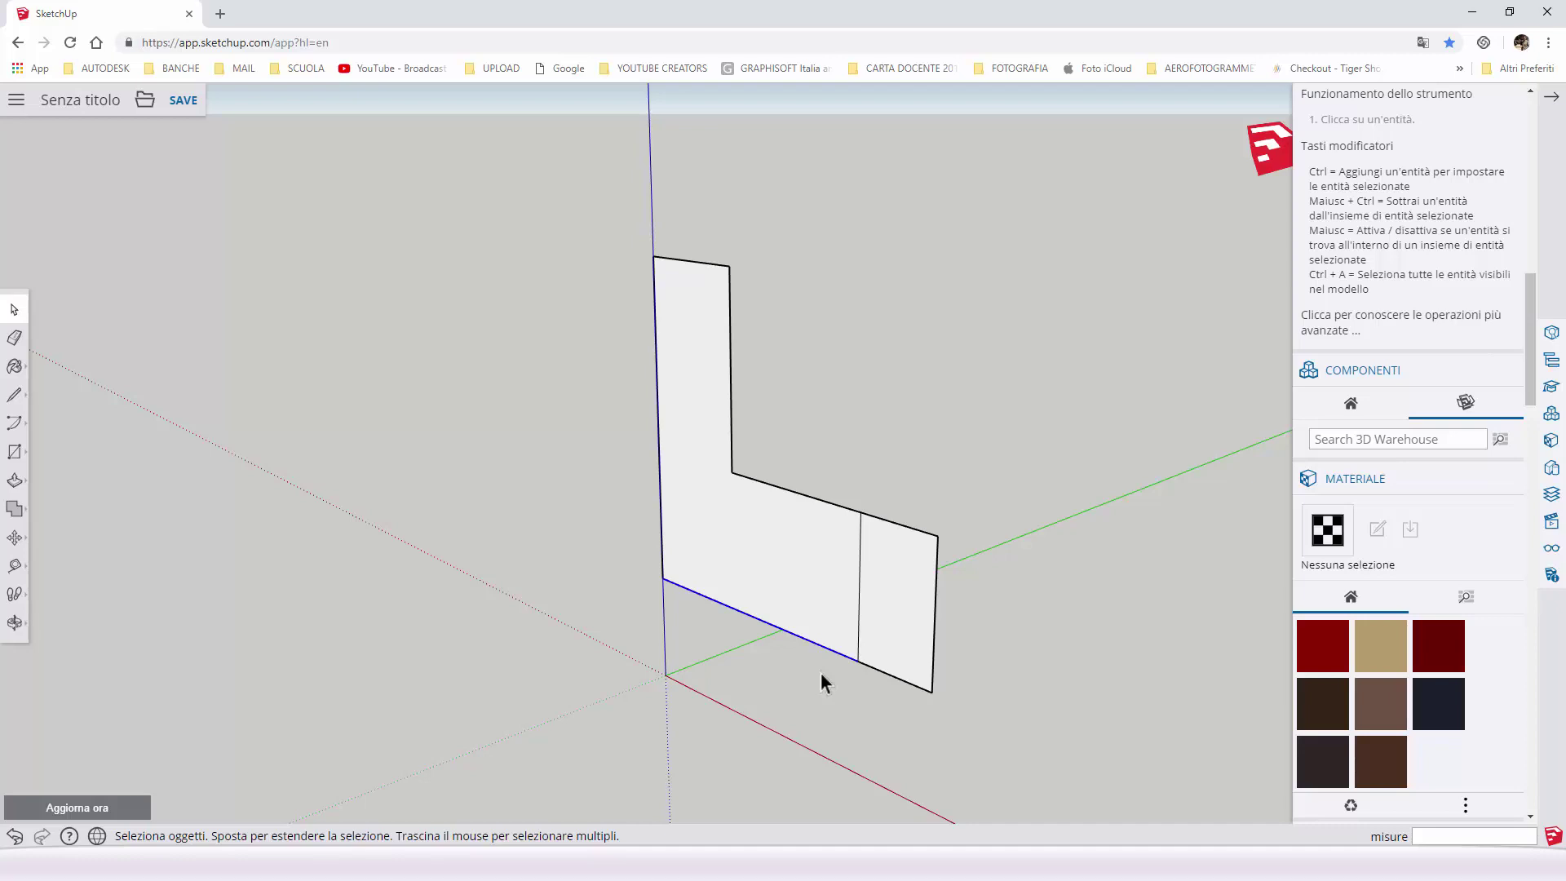
pyautogui.click(17, 538)
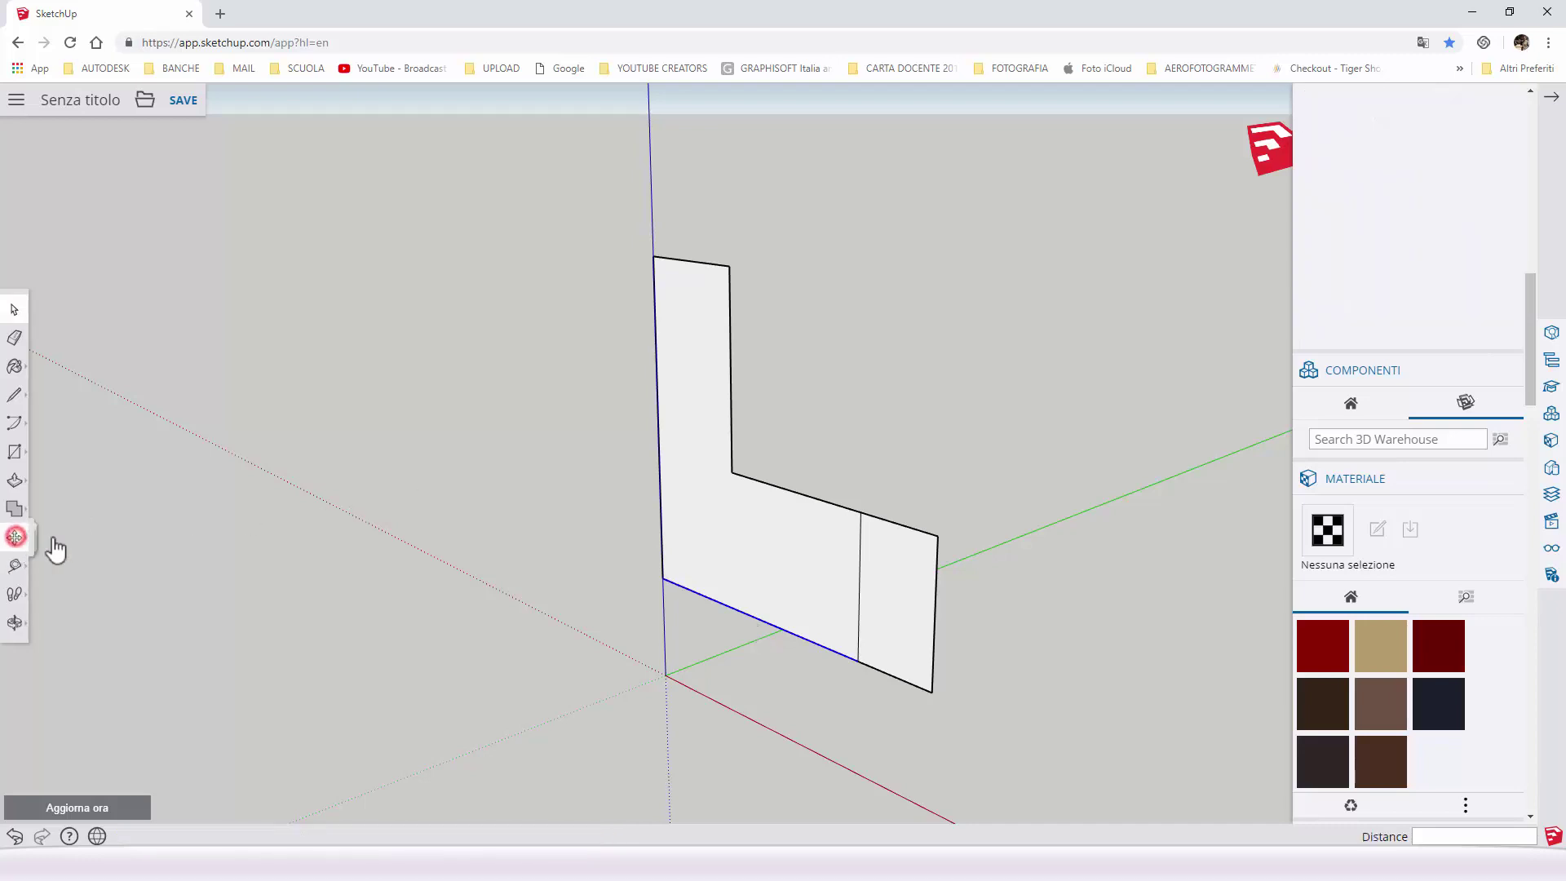
pyautogui.click(752, 616)
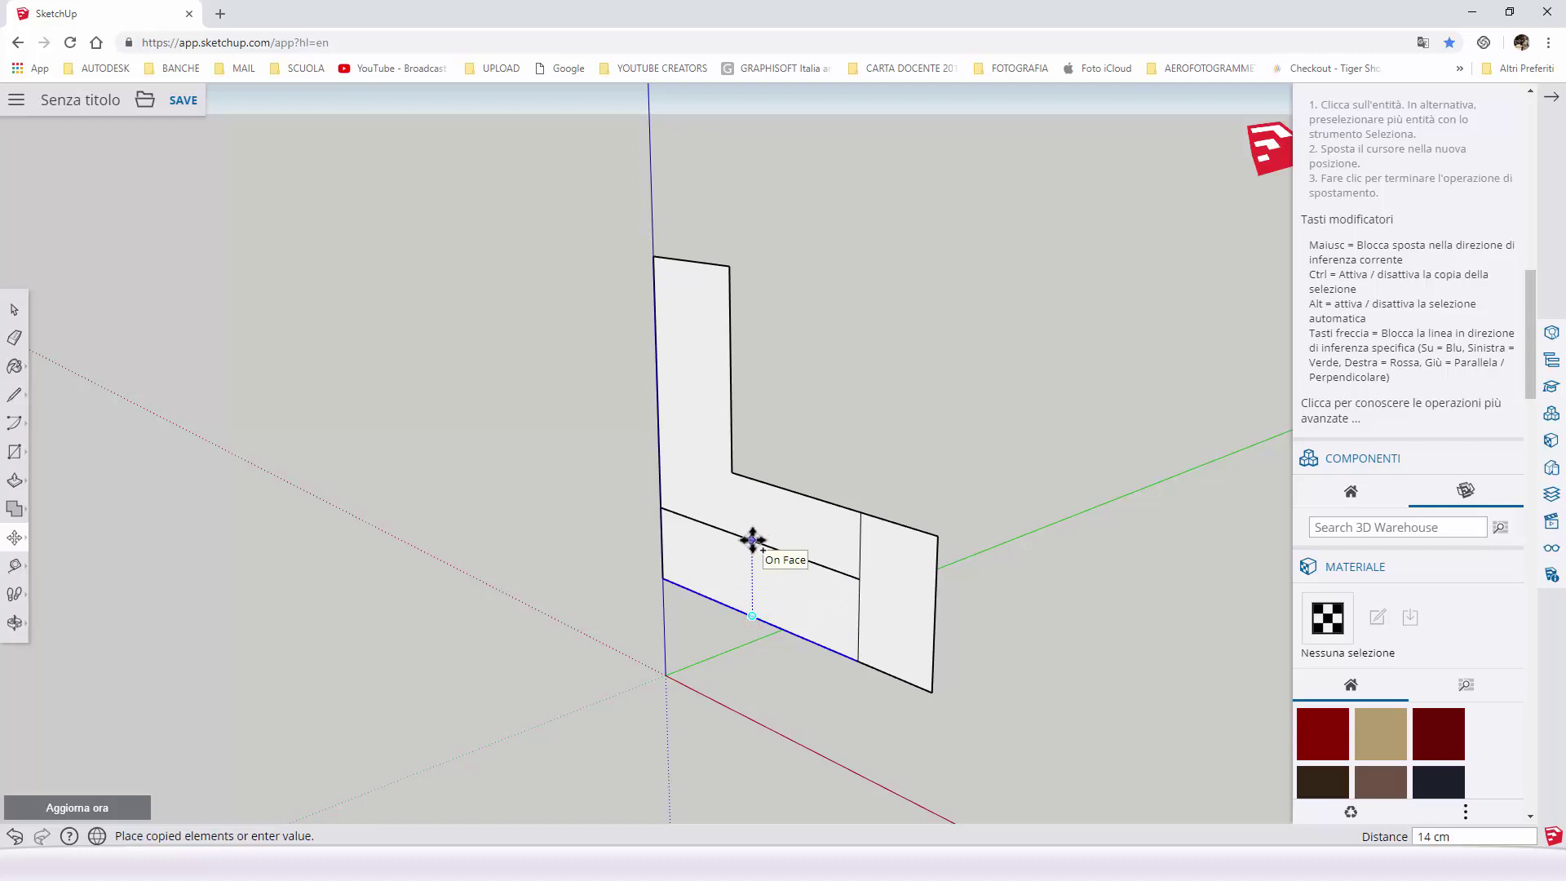
pyautogui.click(665, 539)
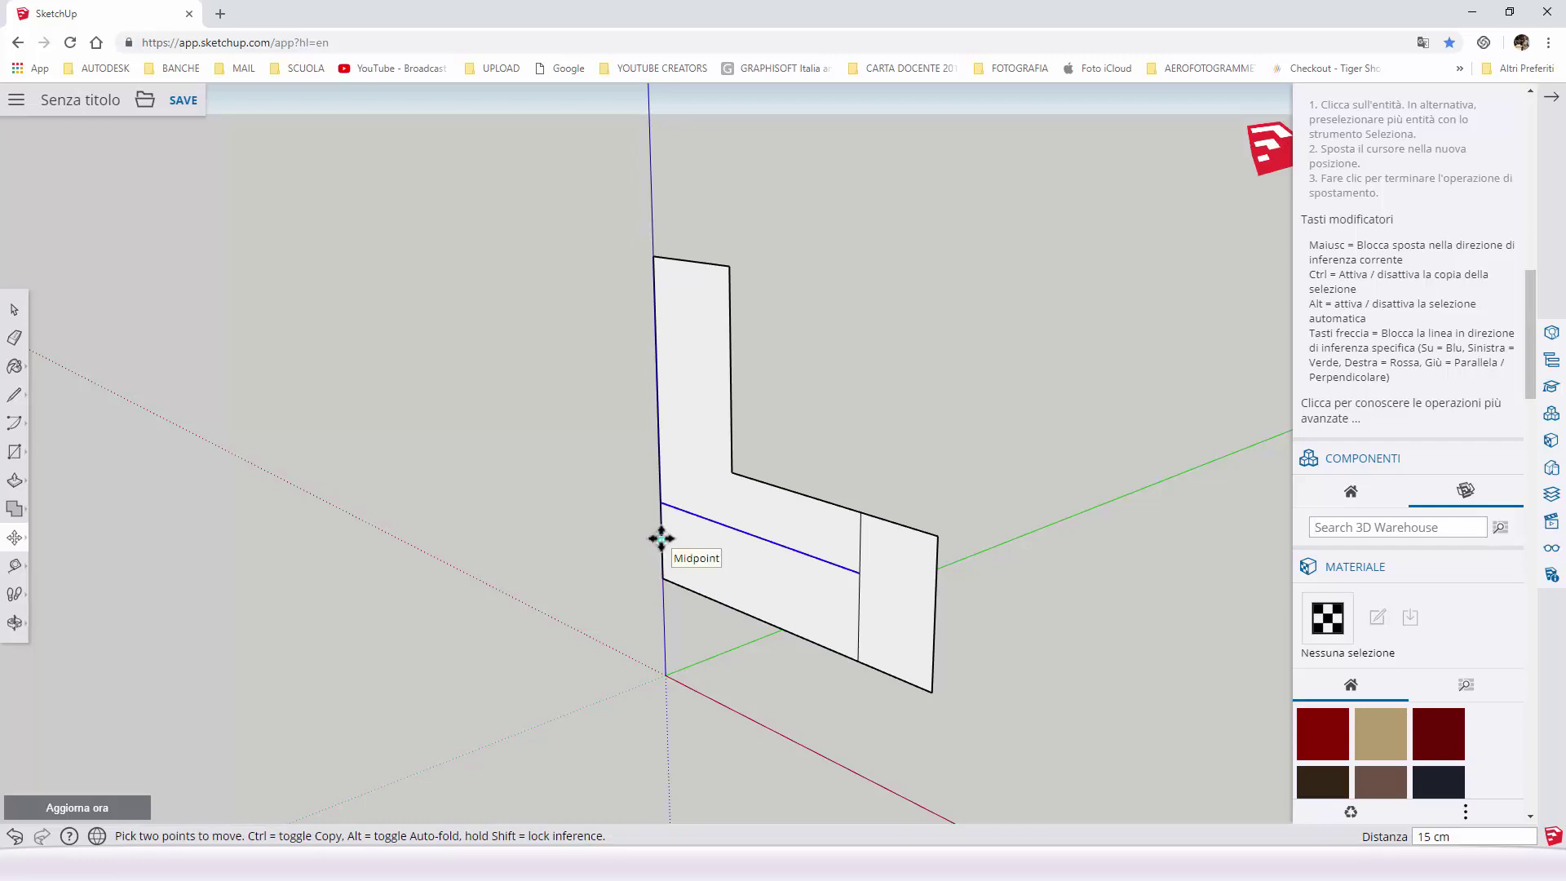
# - Measure the L-shape's top edge with the Tape Measure
pyautogui.click(24, 566)
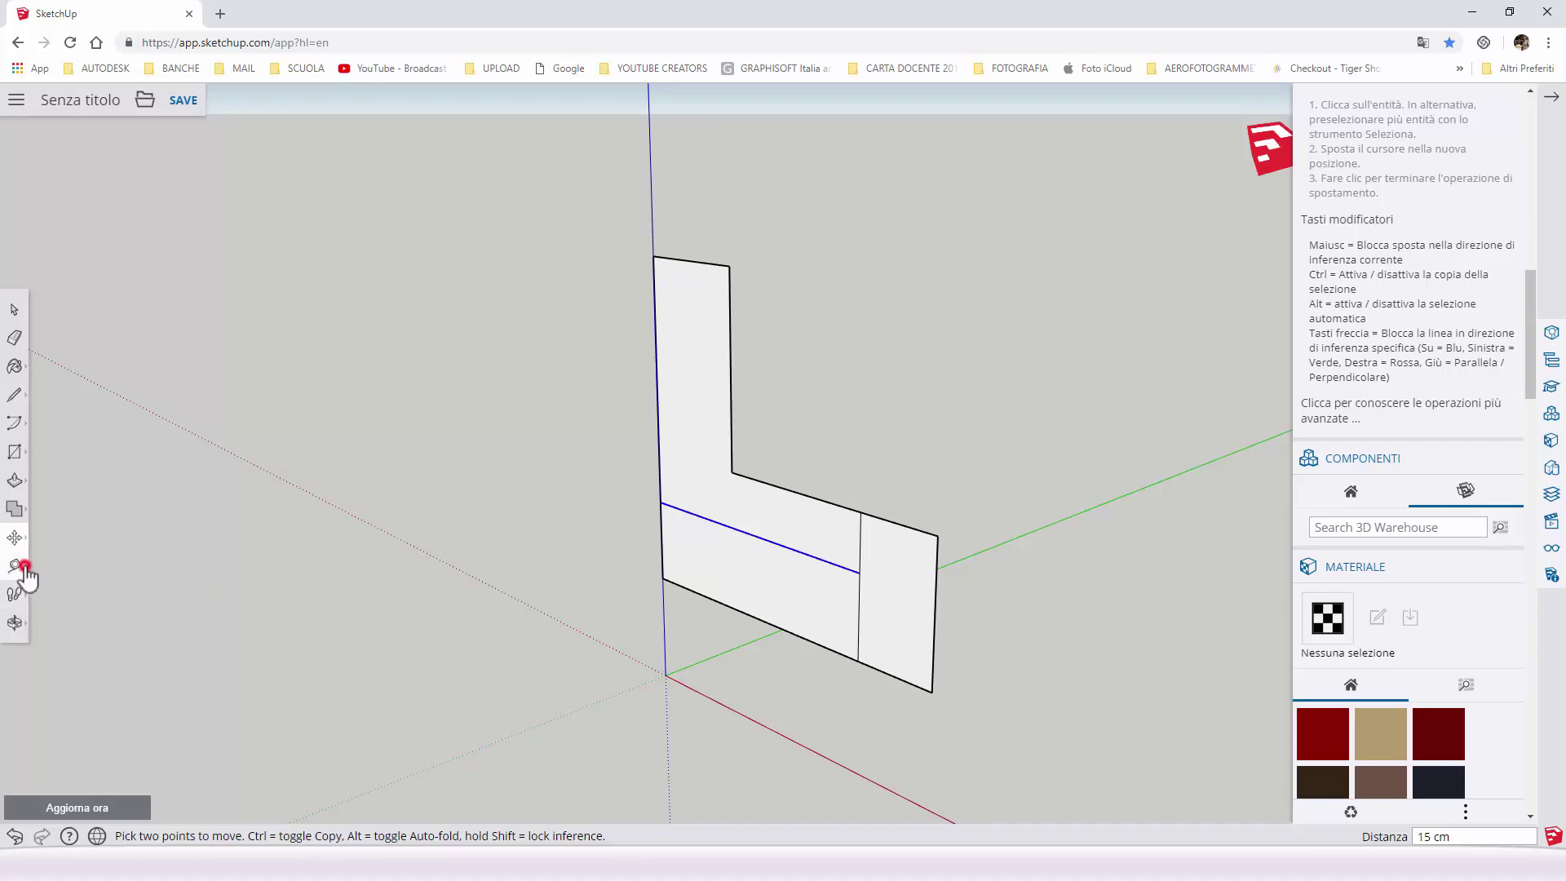
pyautogui.click(56, 485)
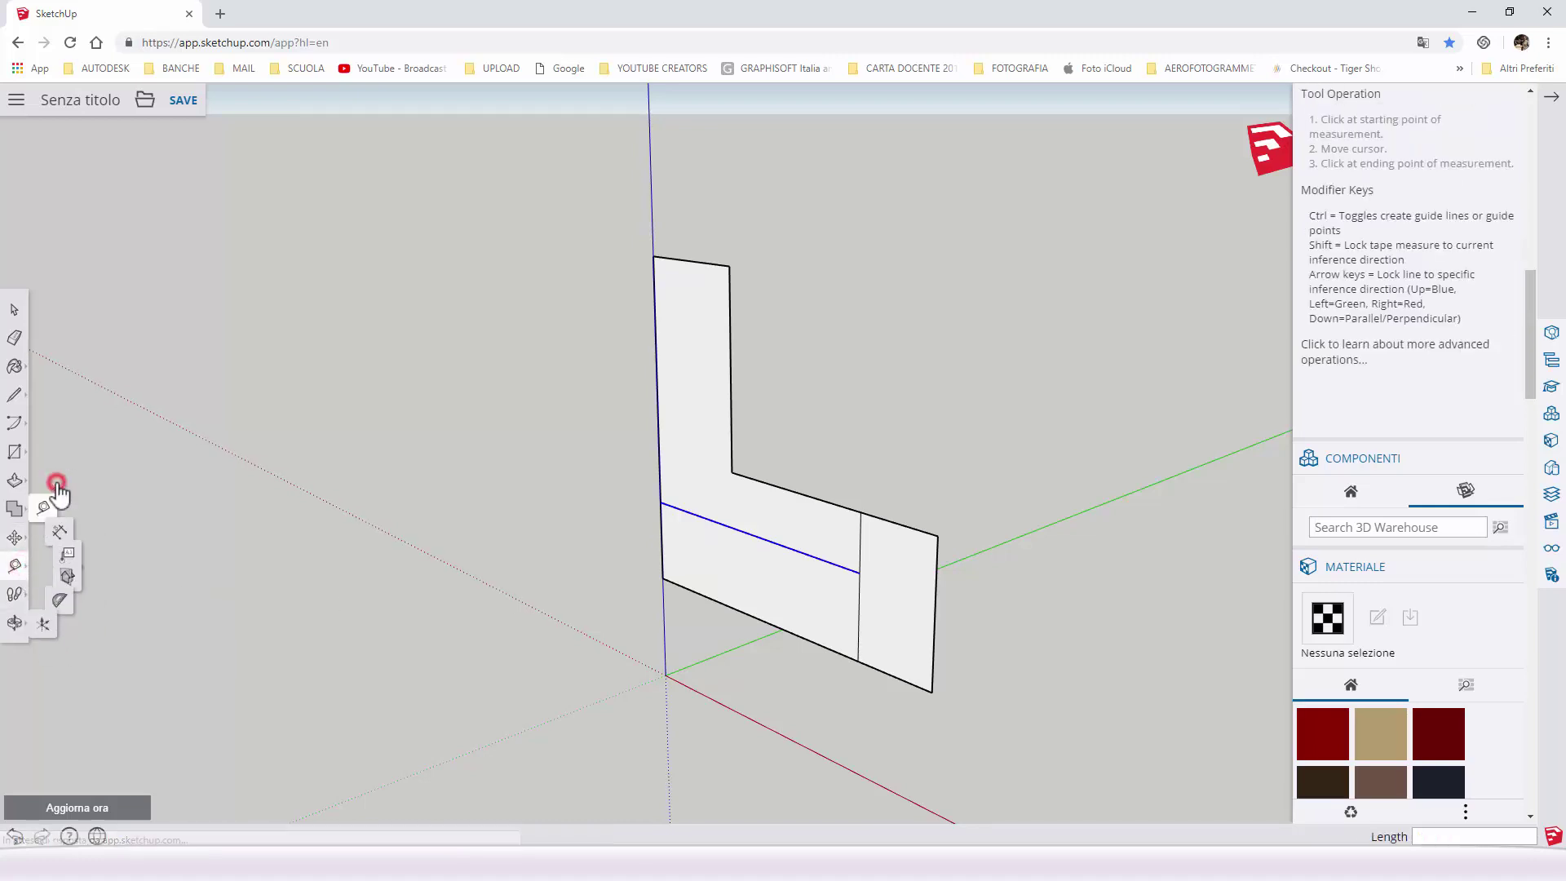
pyautogui.click(653, 257)
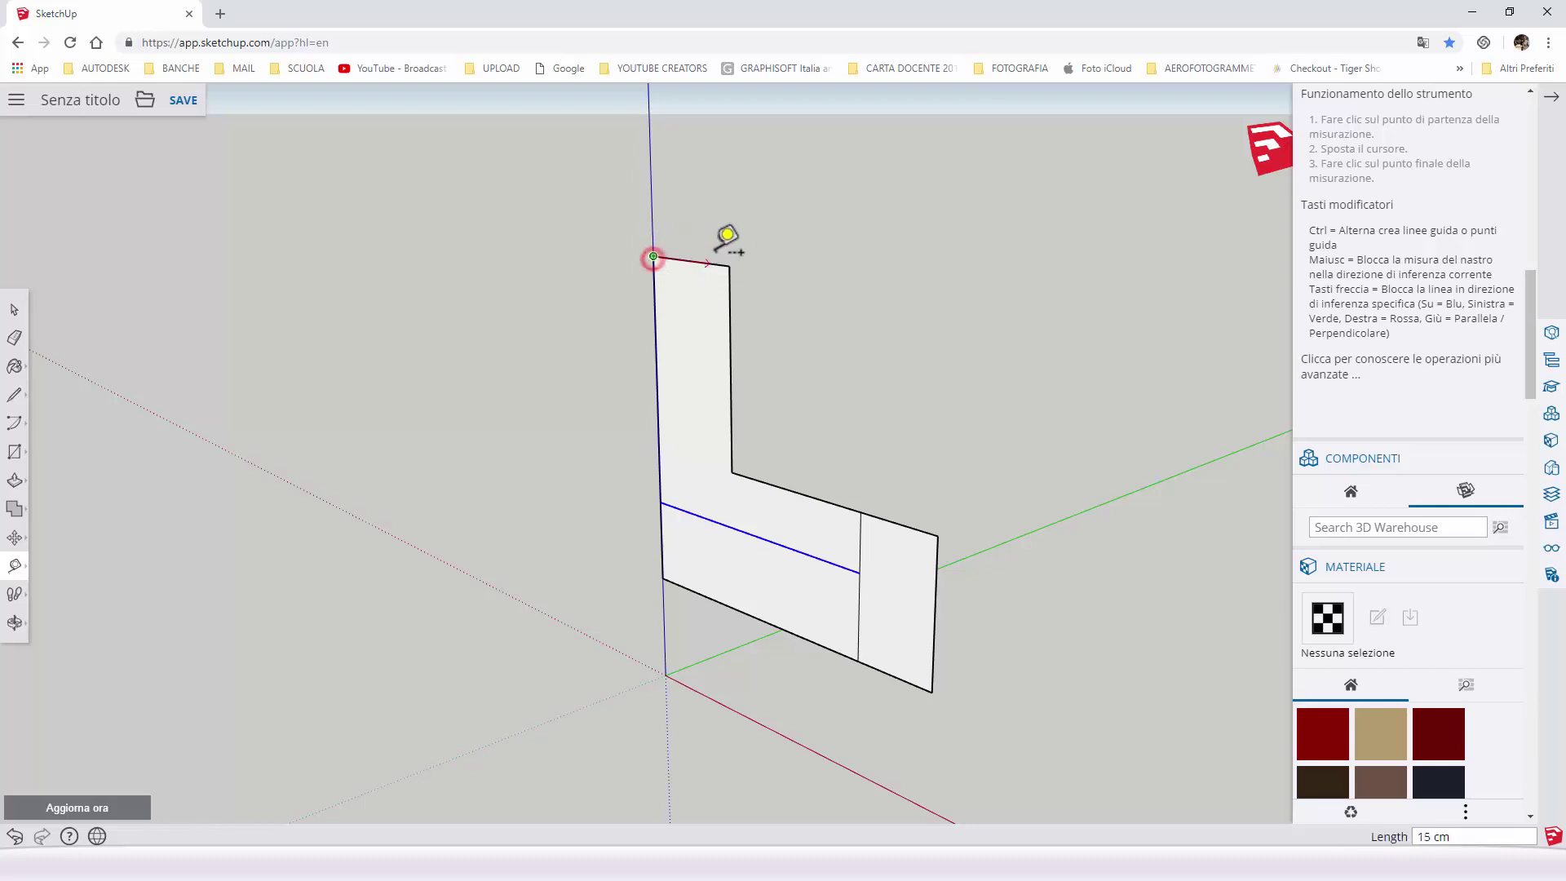
pyautogui.click(731, 265)
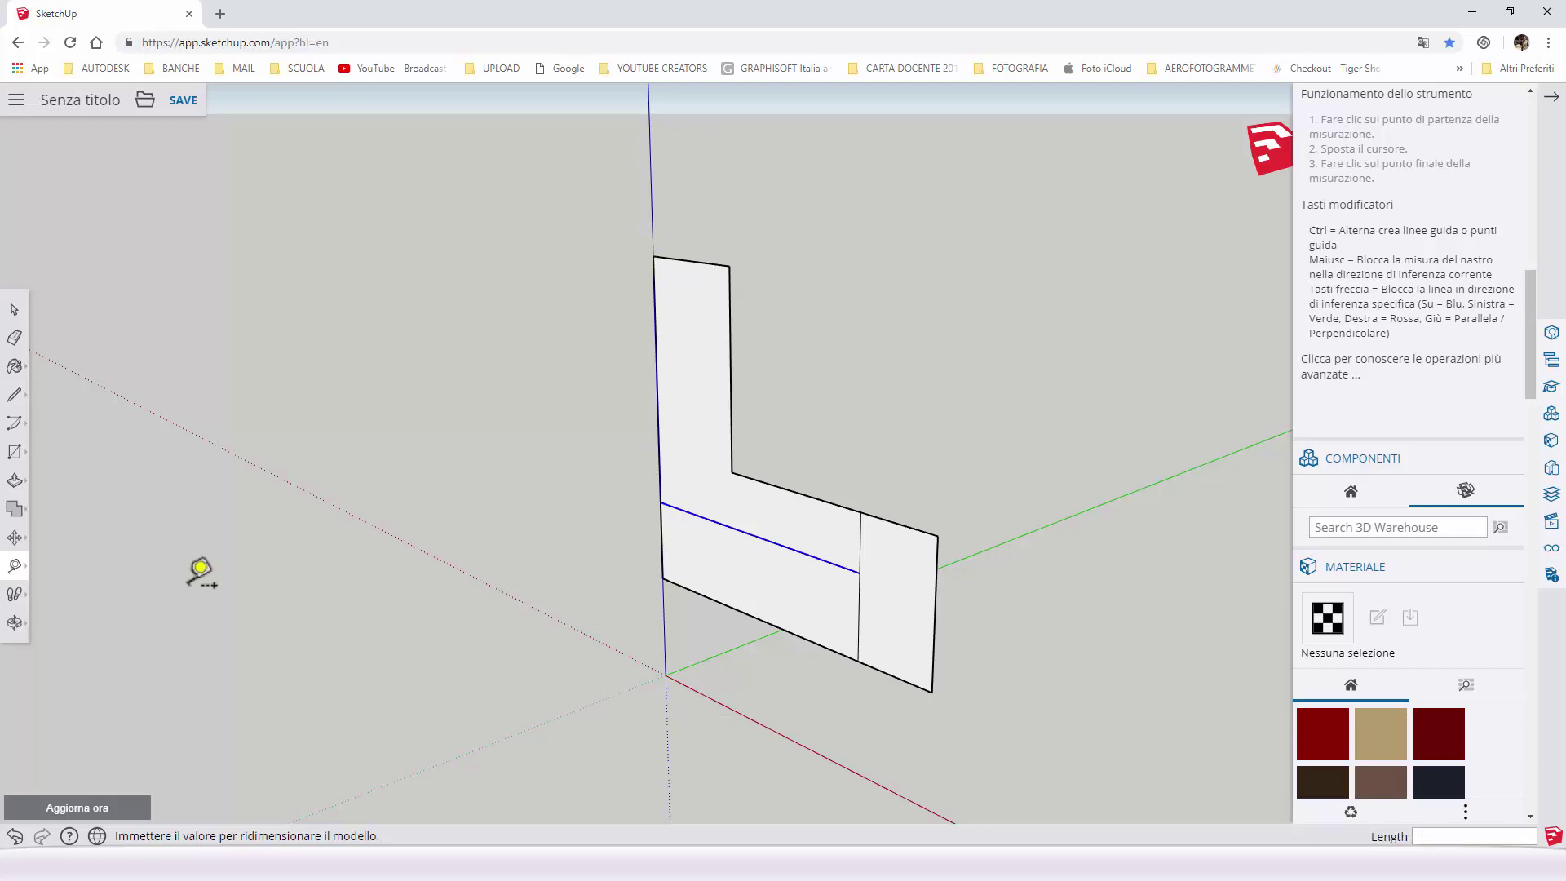
# - Copy the L's lower-left edge 20 cm along the bottom strip, then clear the selection
pyautogui.click(15, 537)
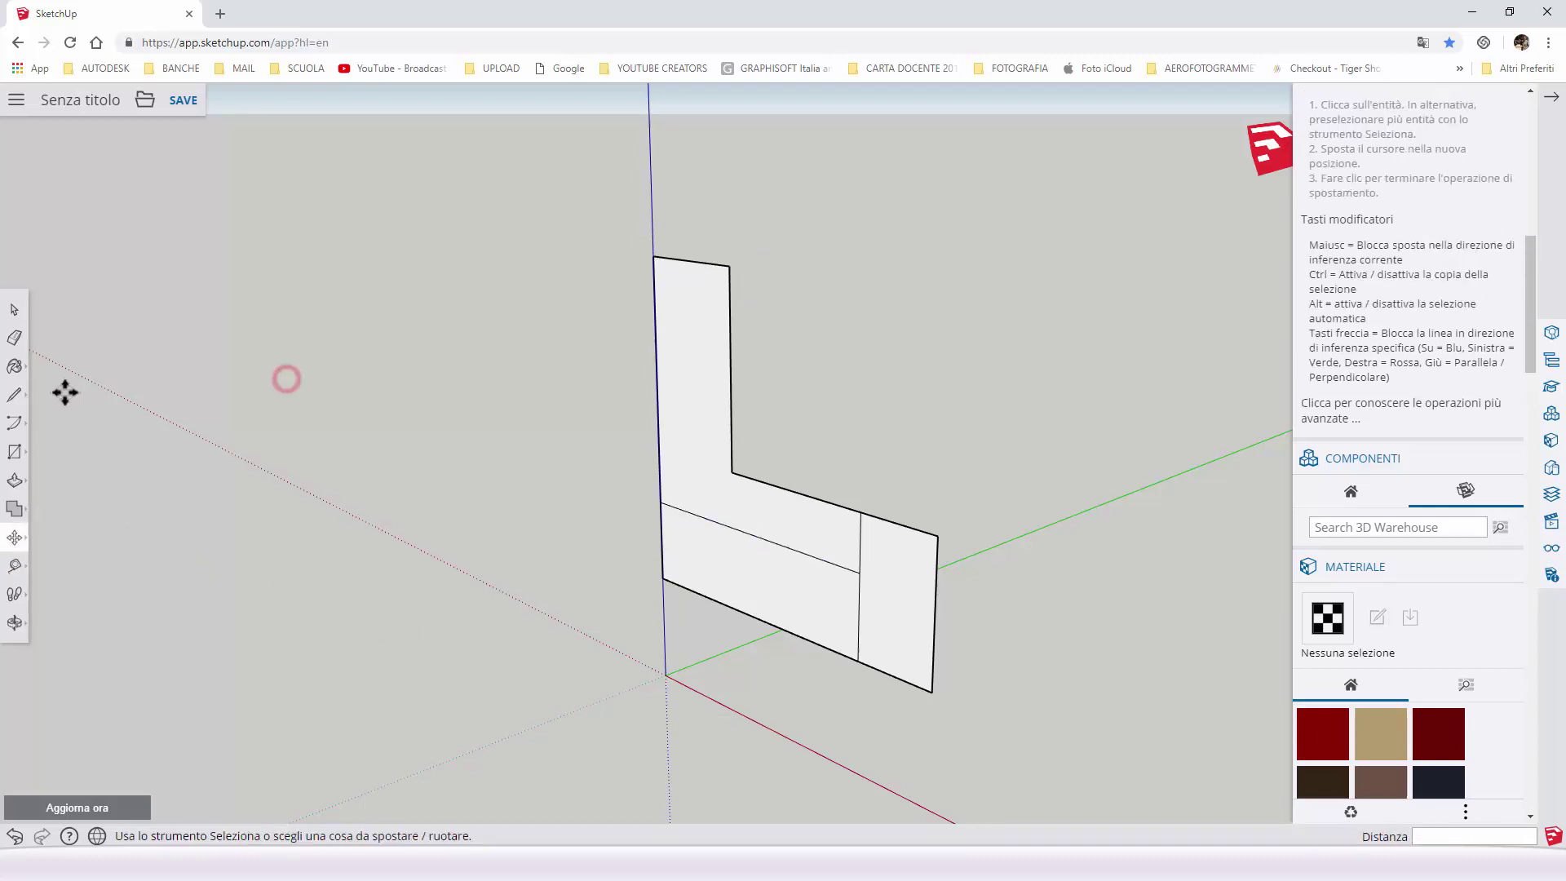
pyautogui.click(14, 310)
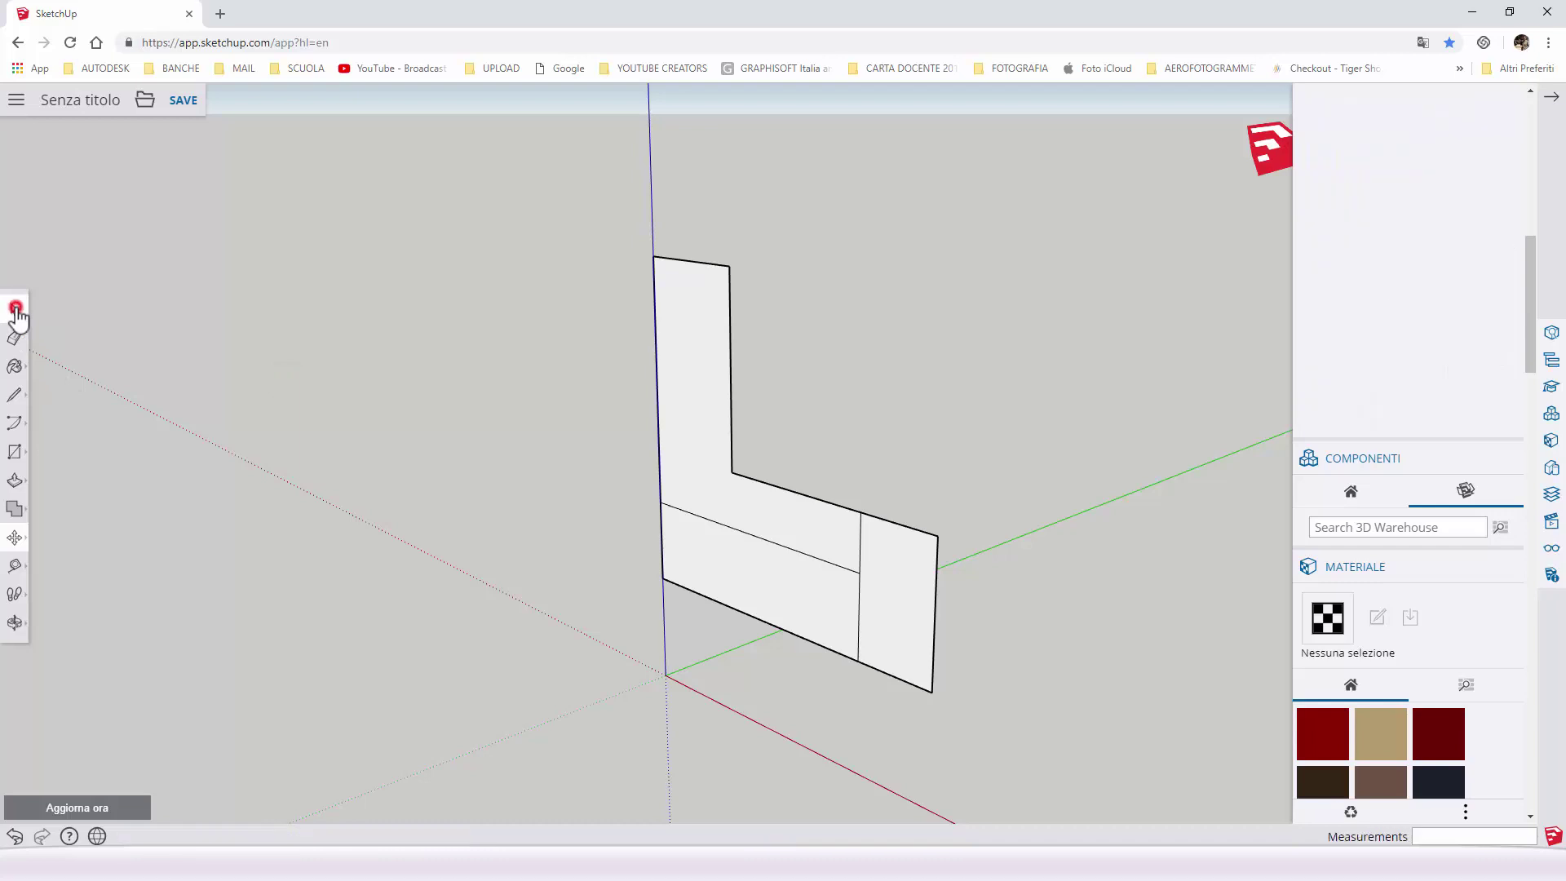
pyautogui.click(662, 546)
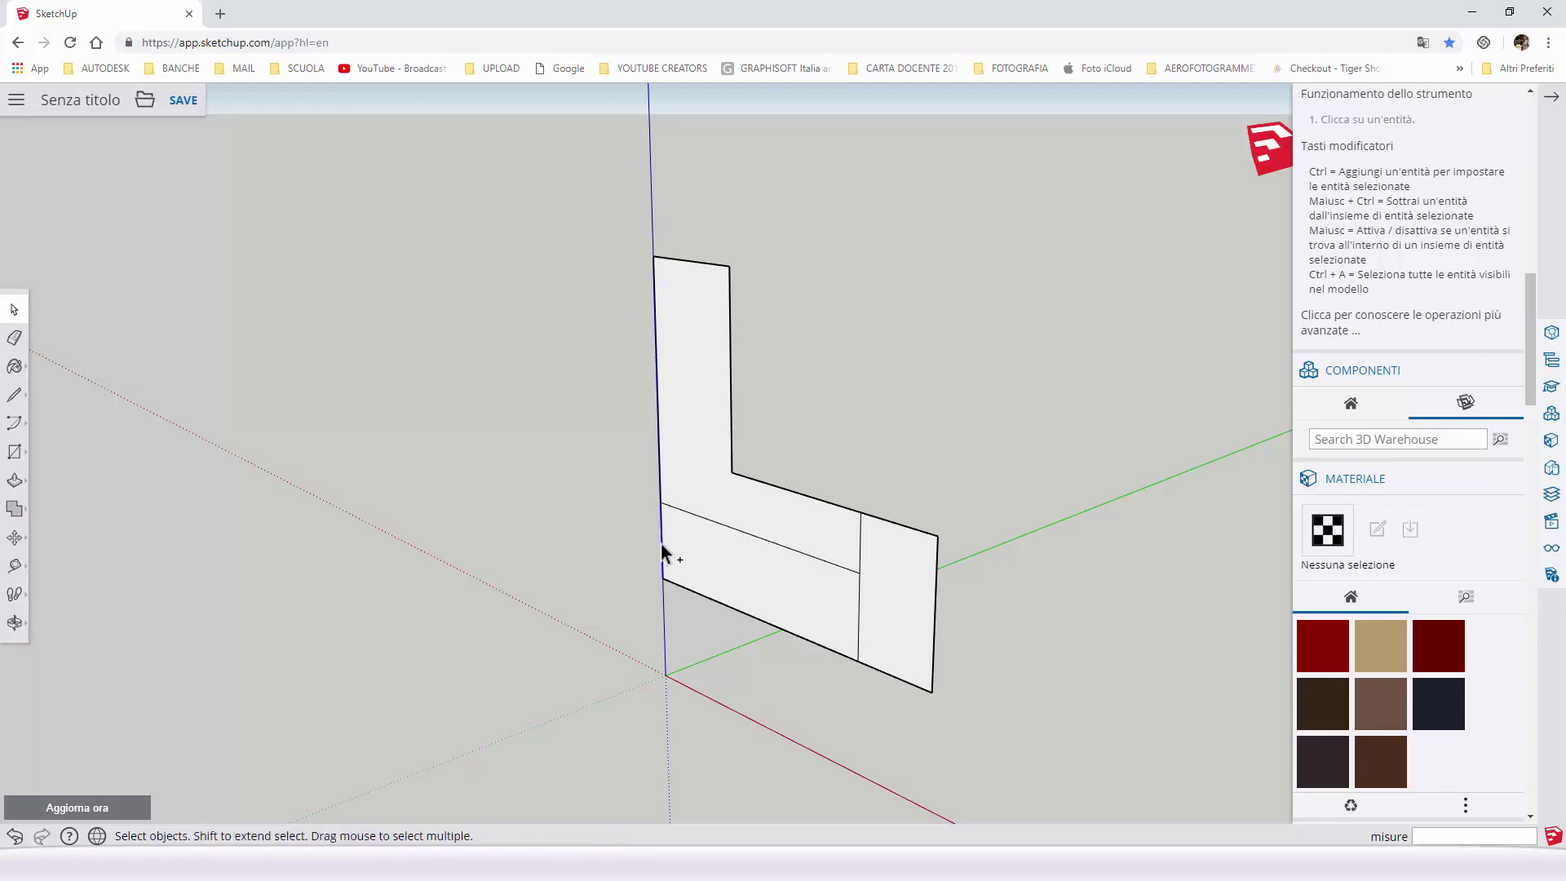
pyautogui.click(14, 537)
pyautogui.click(59, 507)
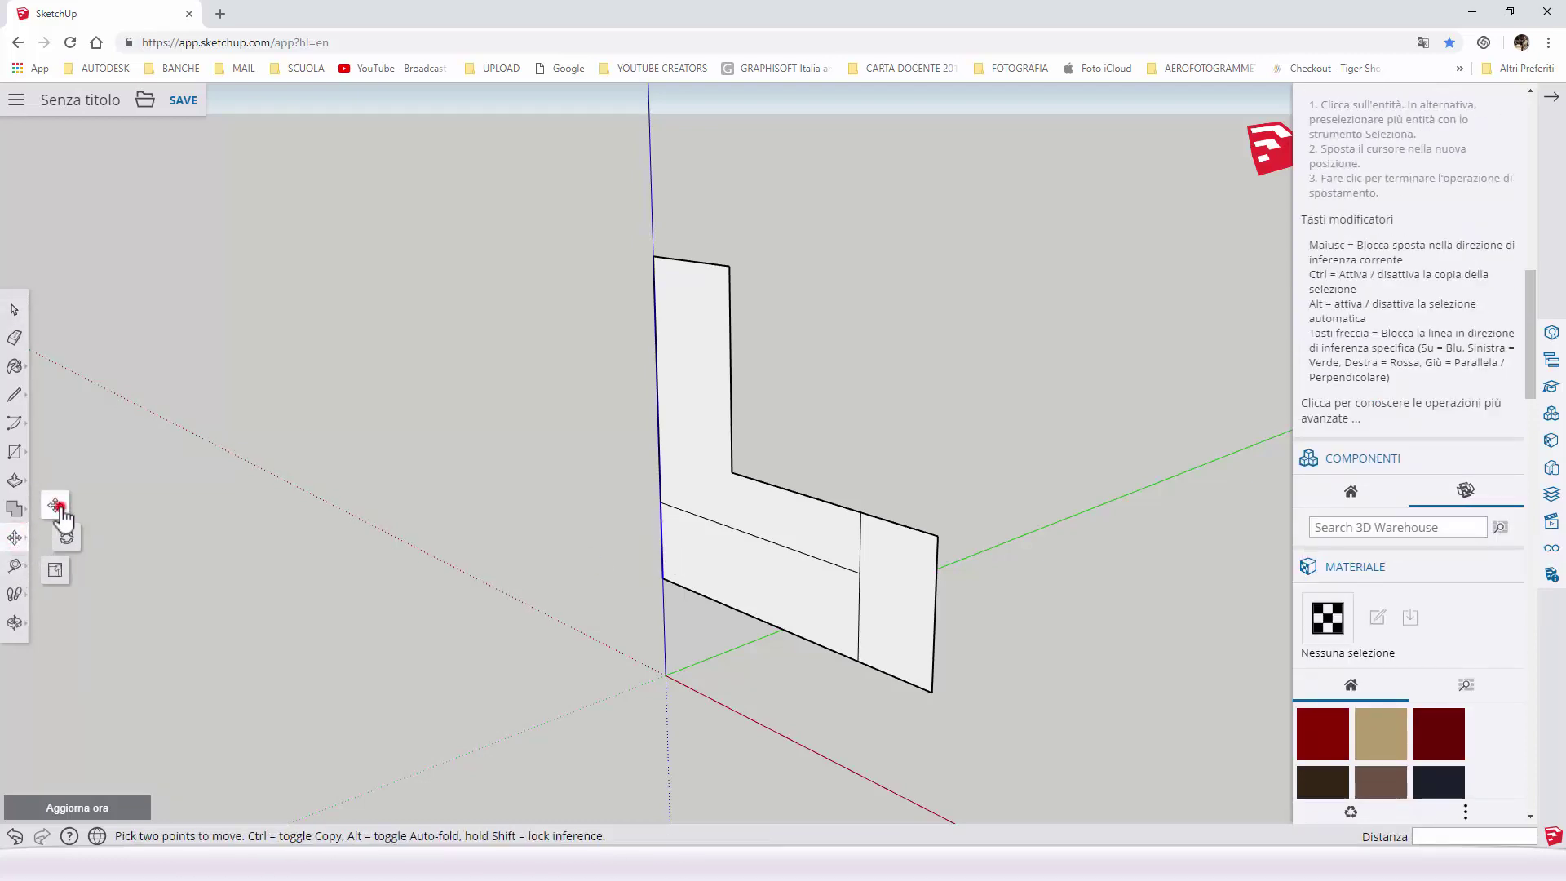
pyautogui.click(661, 540)
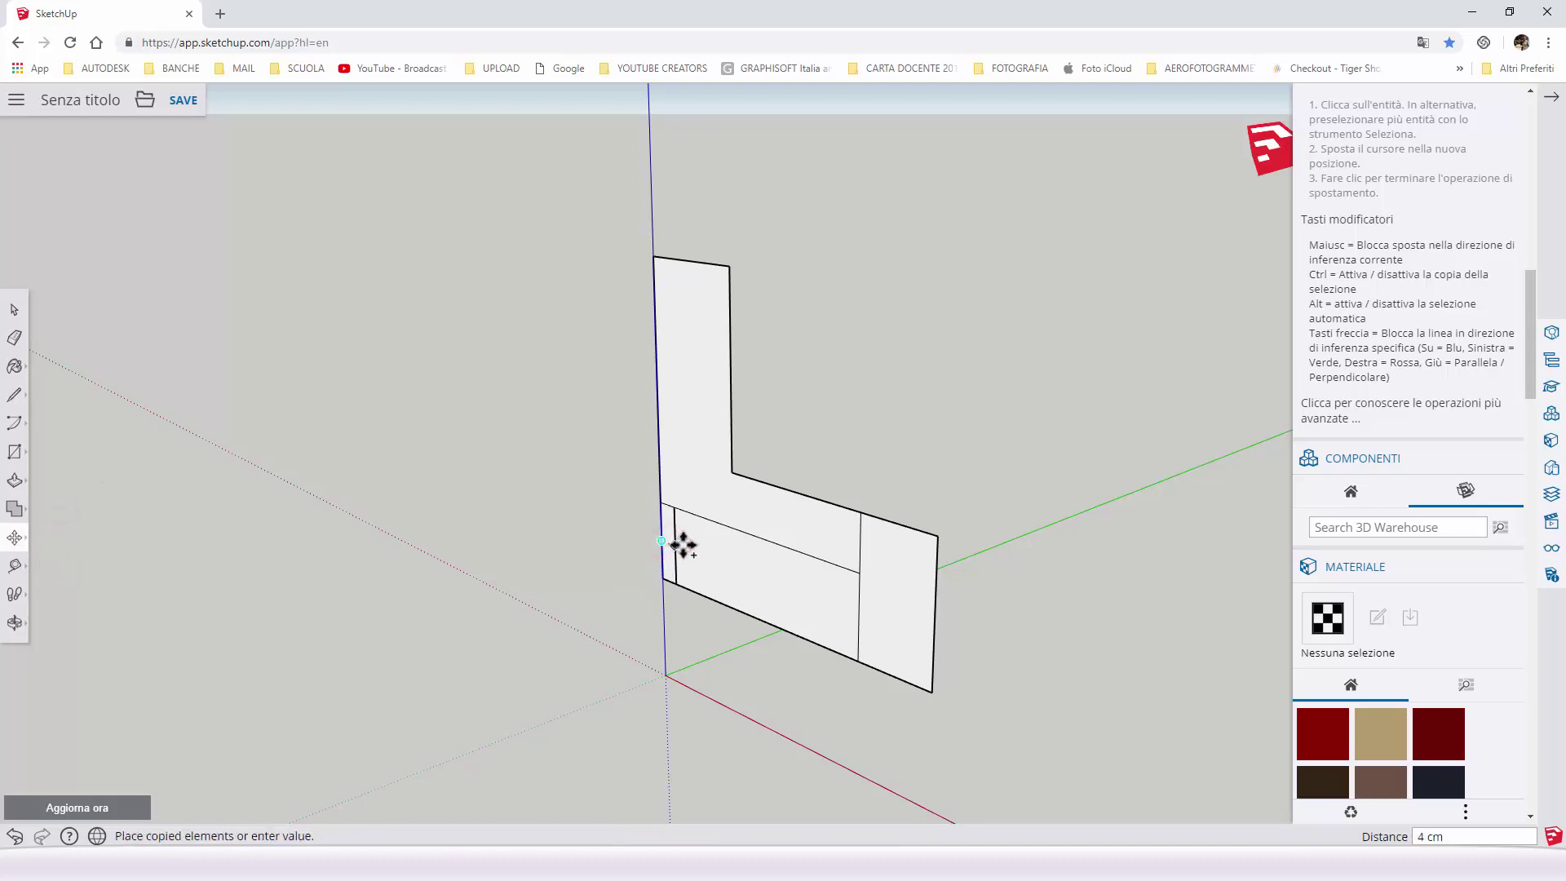
pyautogui.press('ctrl')
pyautogui.write('20')
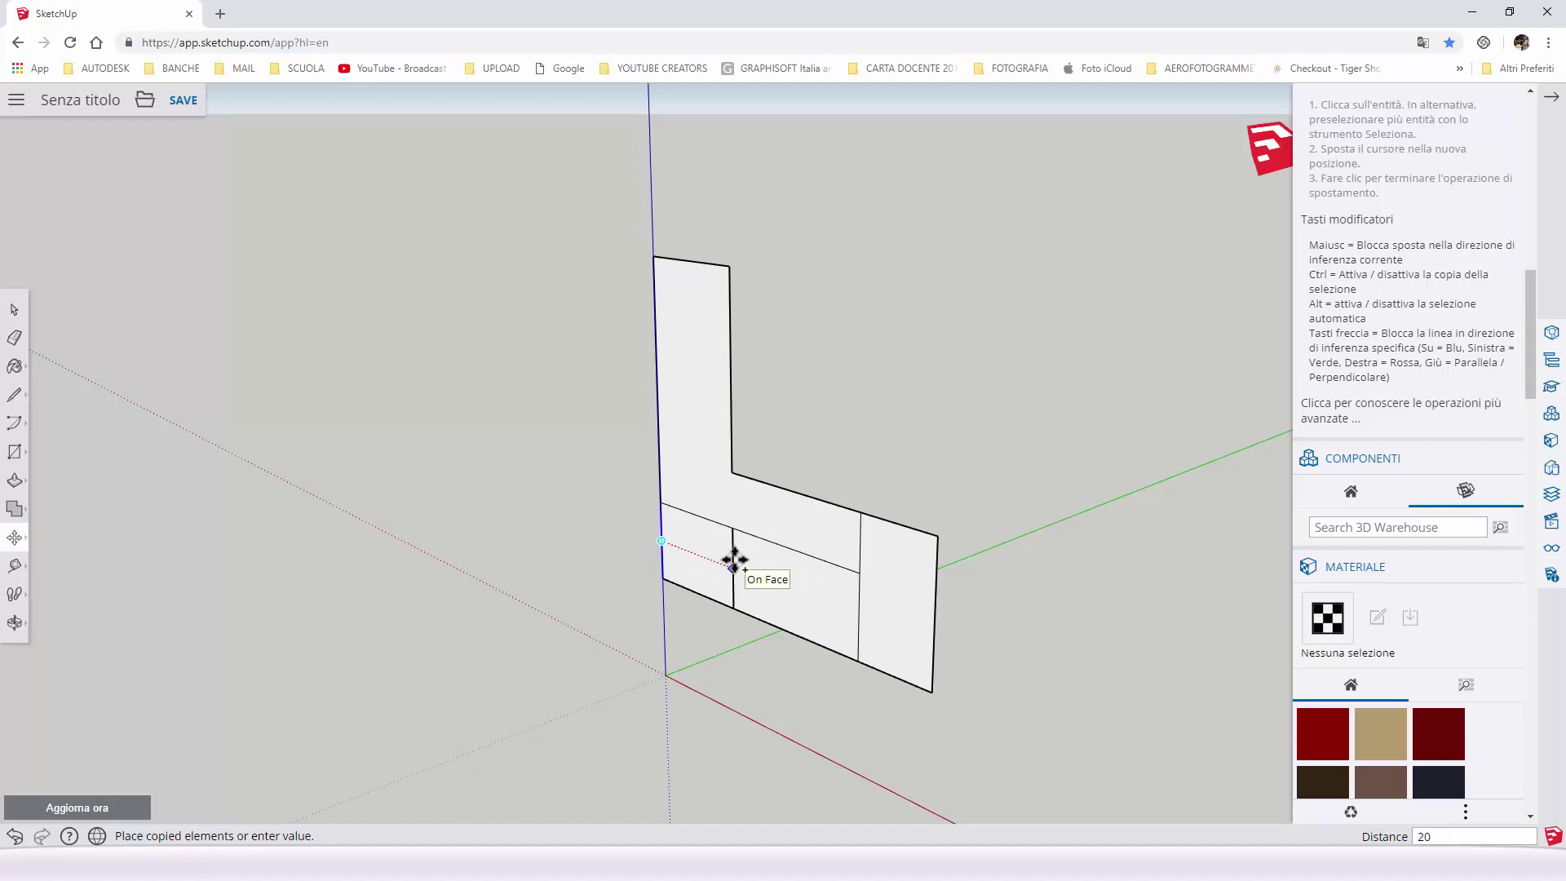
pyautogui.click(734, 560)
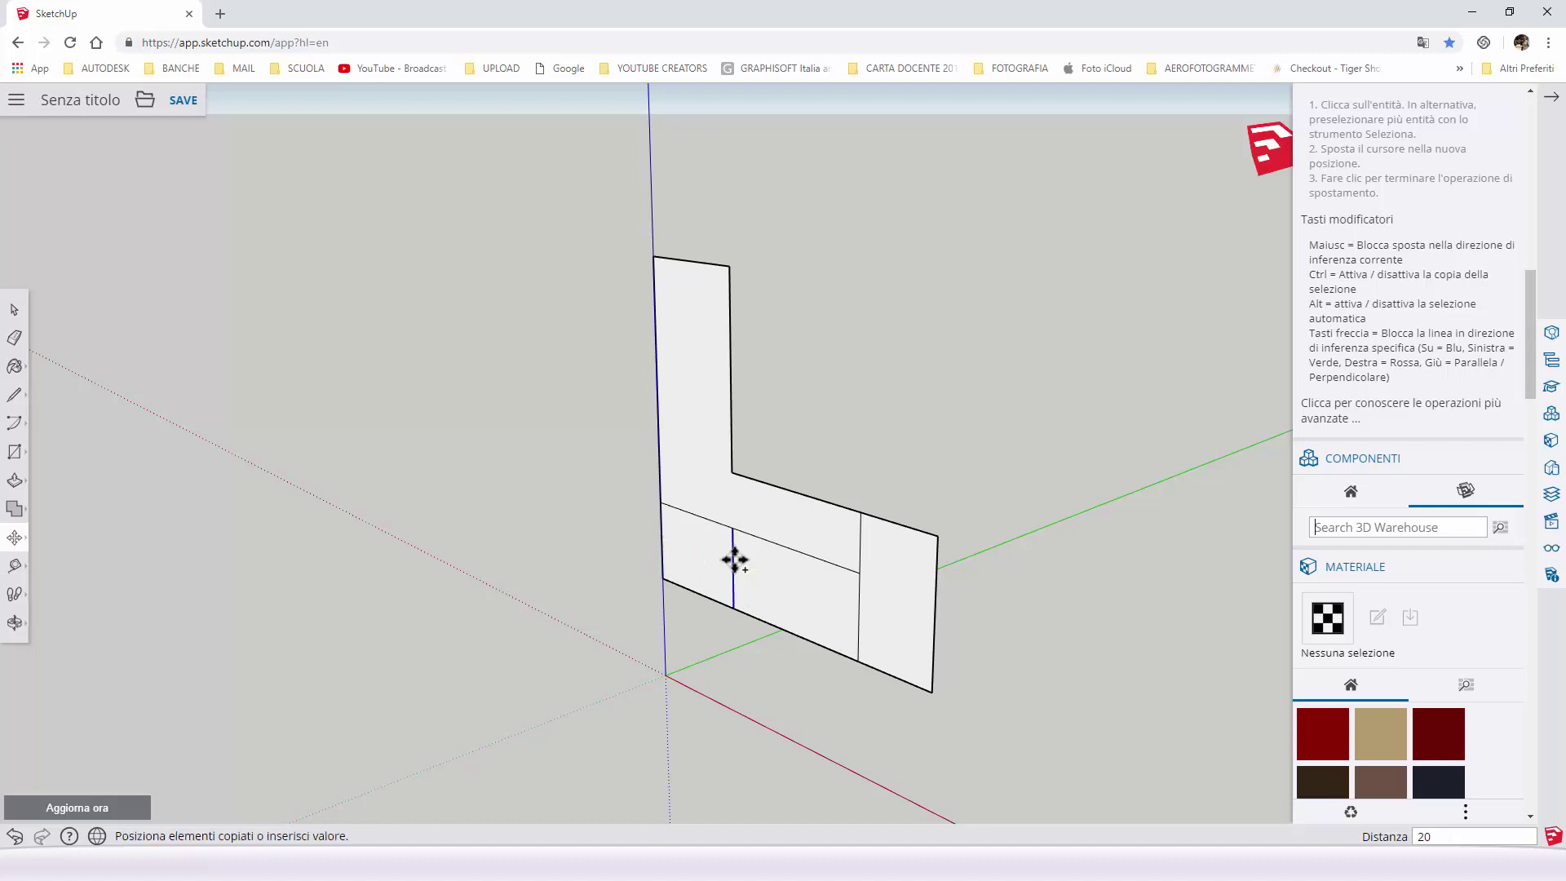
pyautogui.click(15, 310)
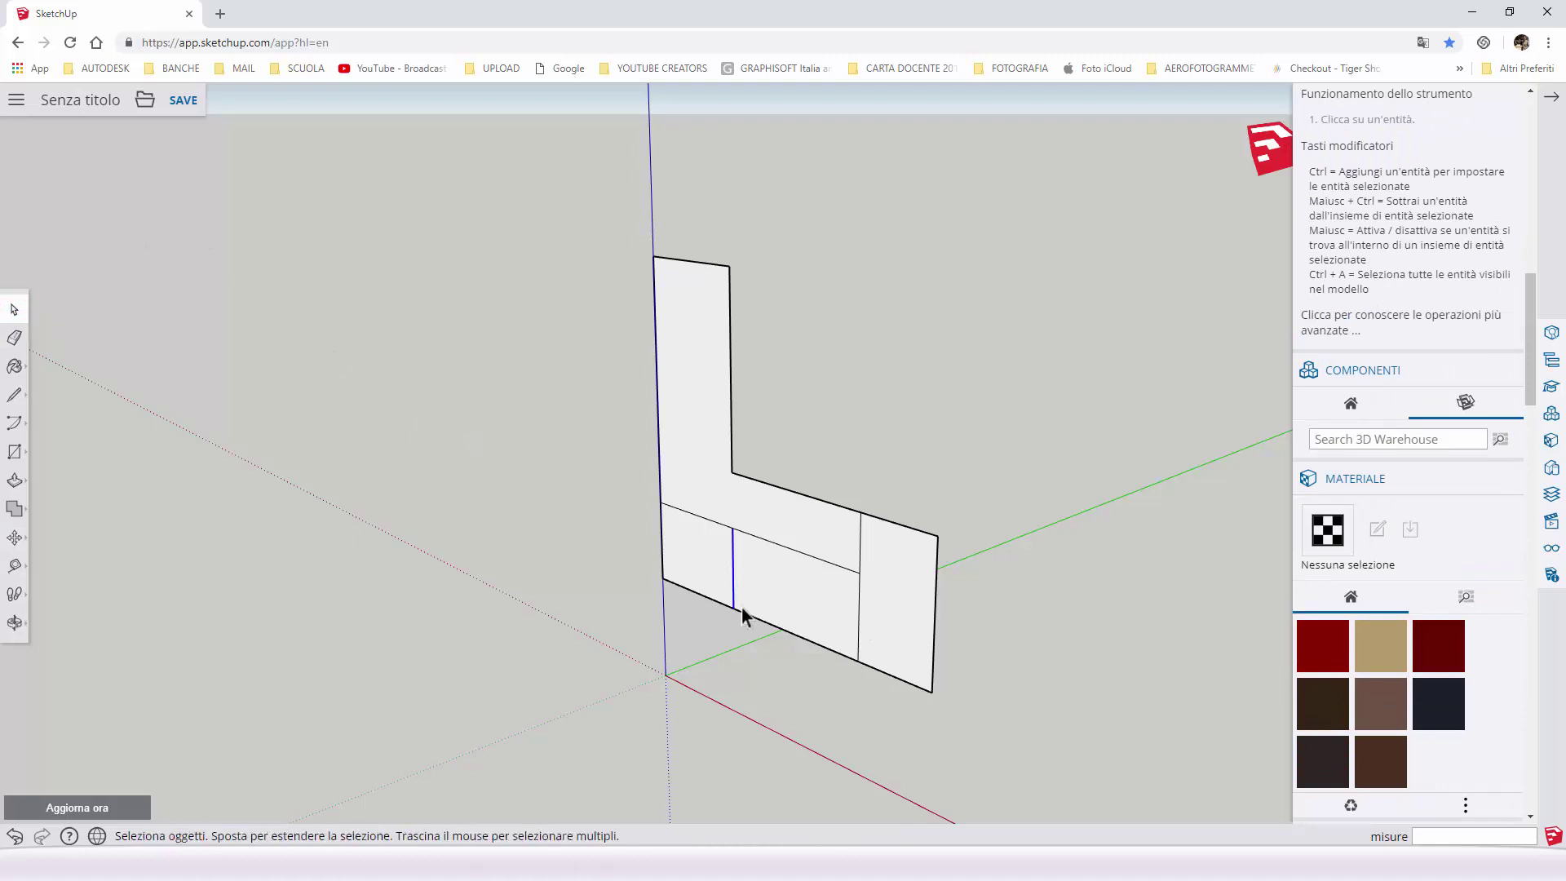
pyautogui.click(489, 511)
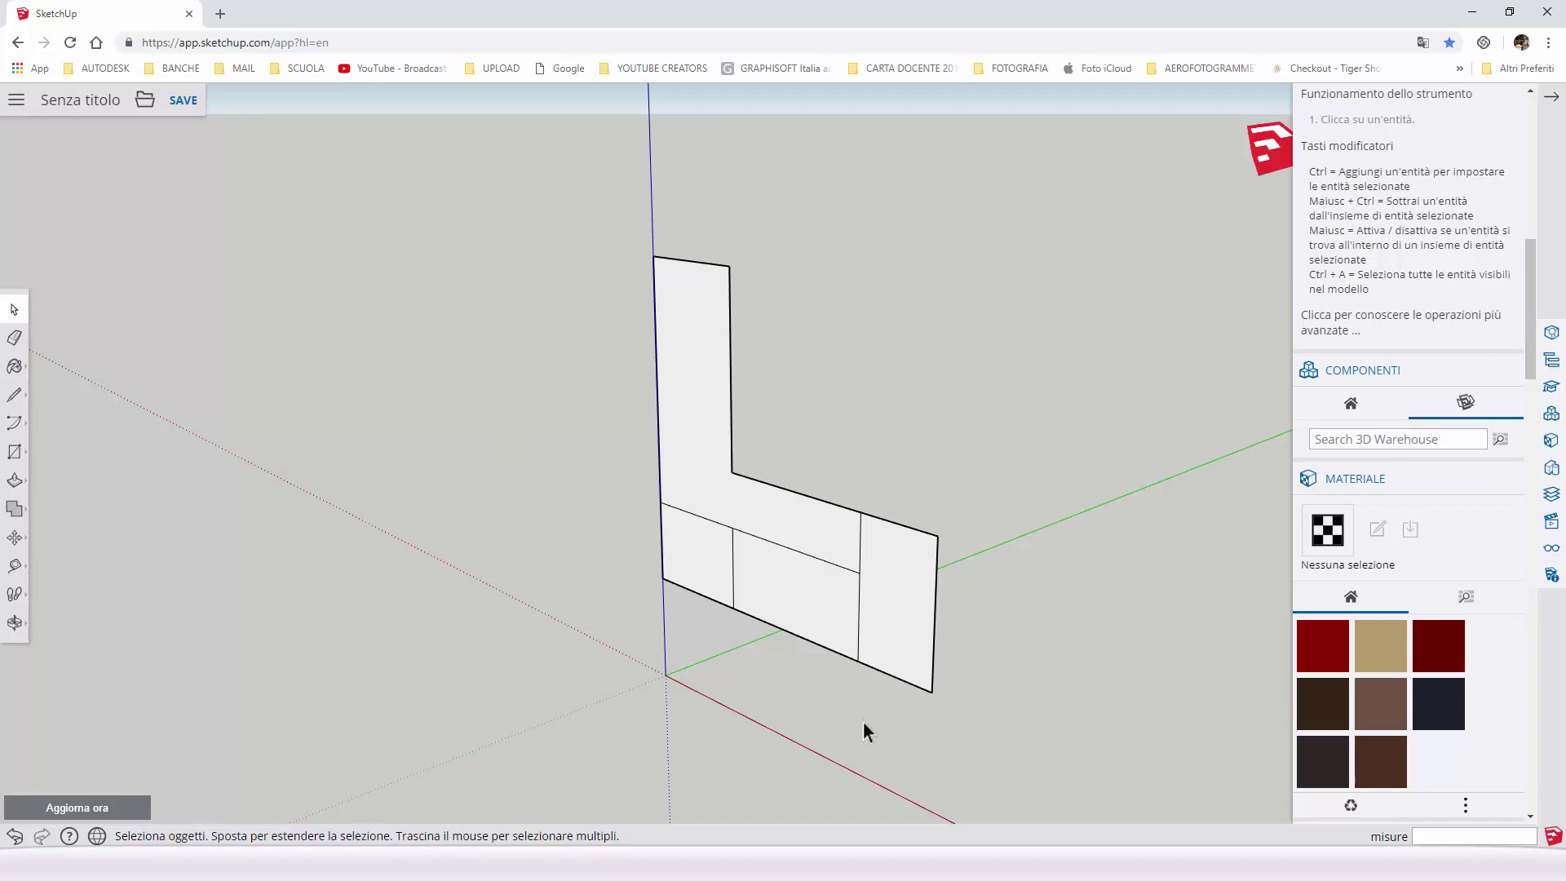
# - Erase the left inner horizontal, bottom middle and seat-to-leg edges, checking Front then Iso views
pyautogui.click(14, 341)
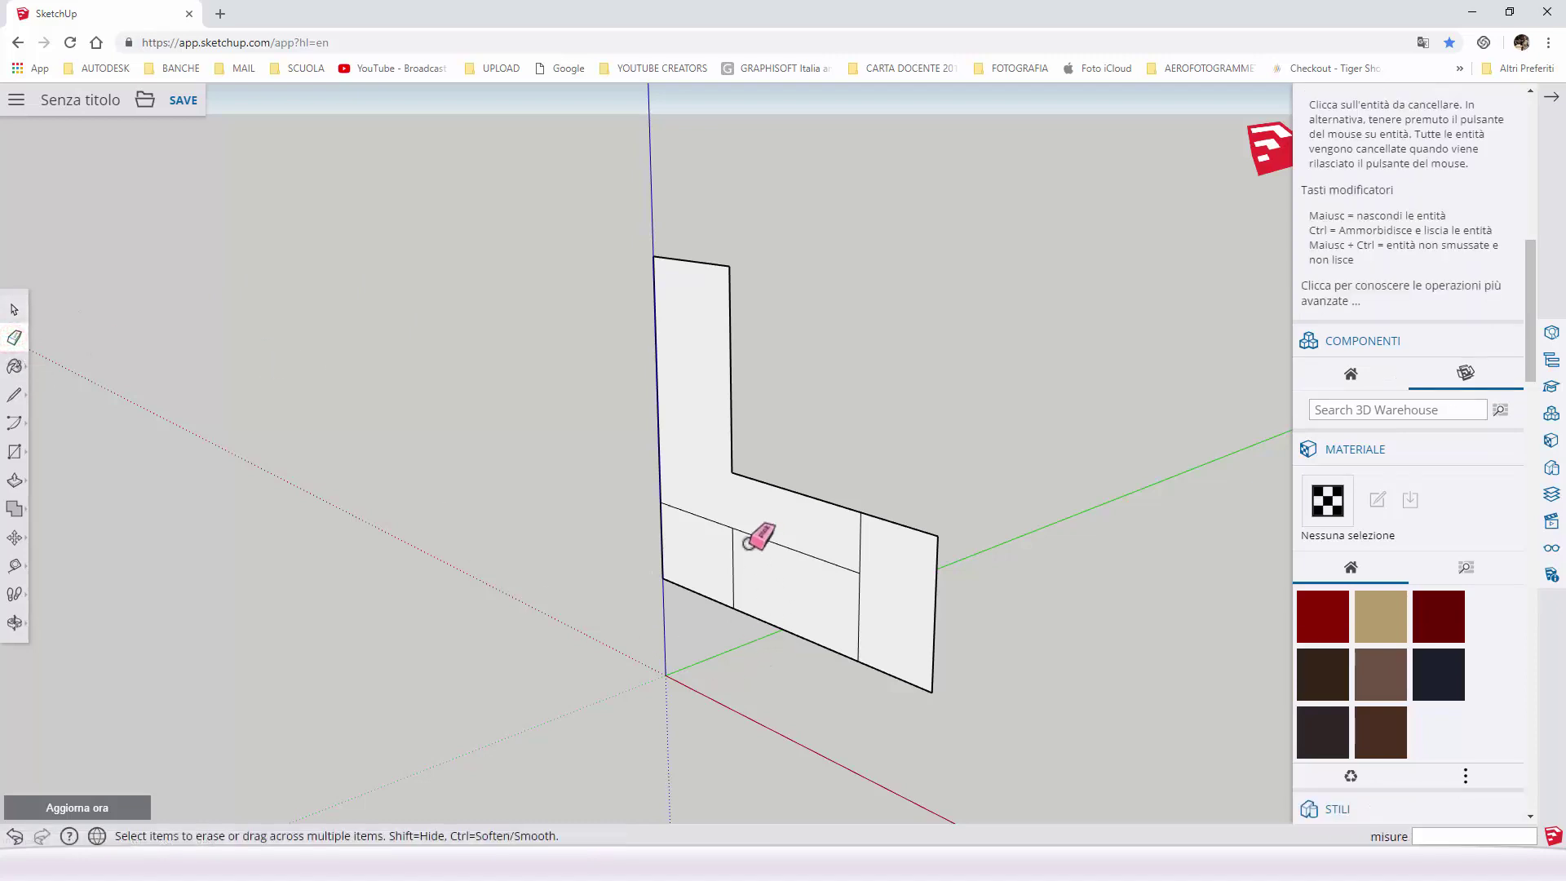
pyautogui.click(716, 522)
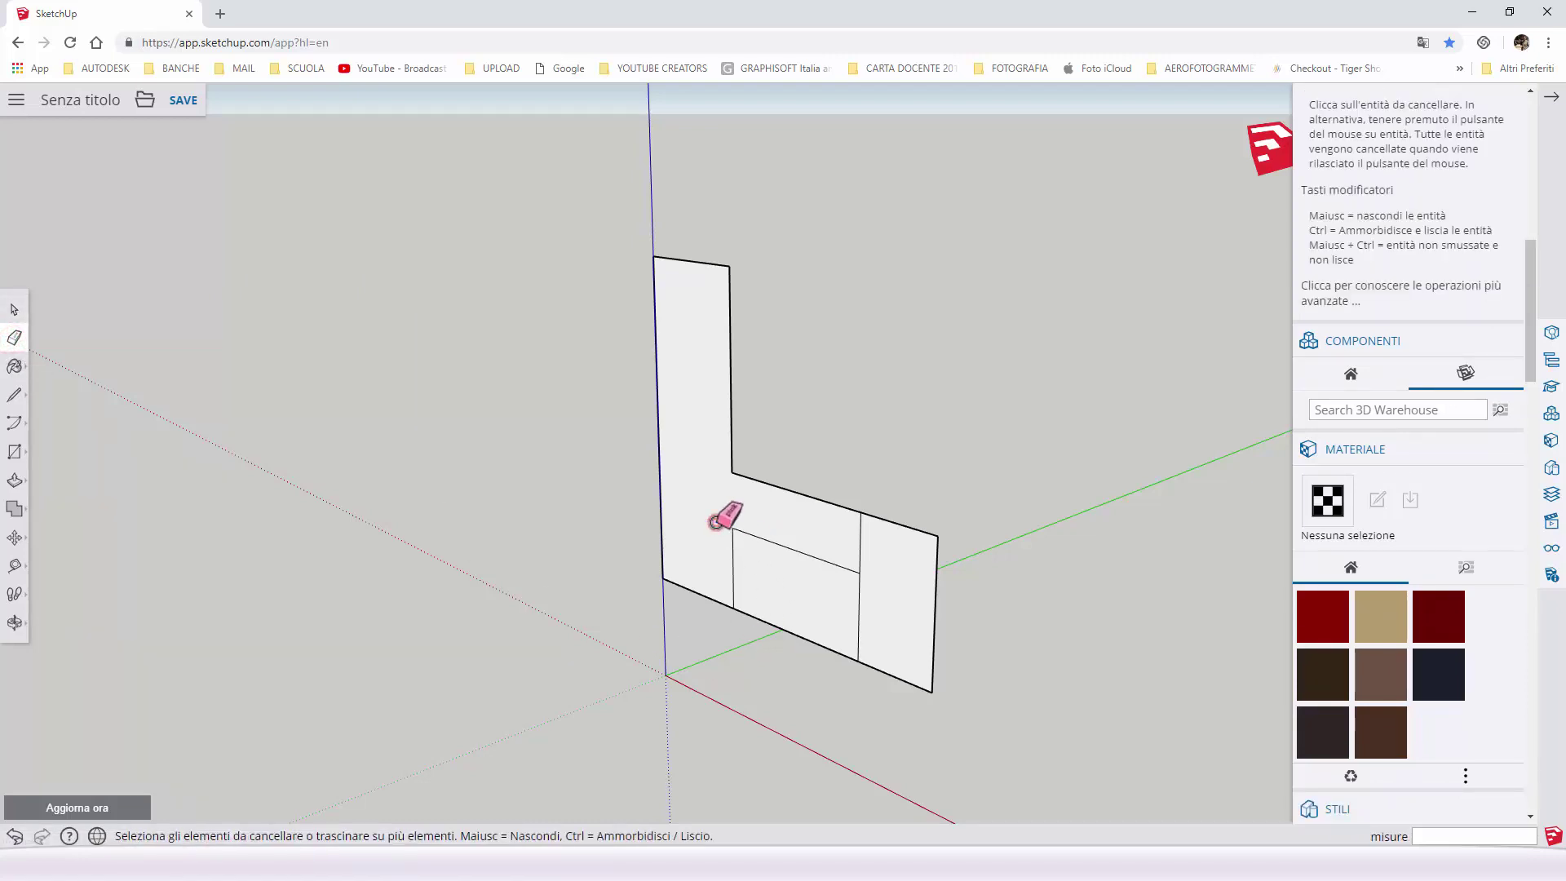
pyautogui.click(761, 620)
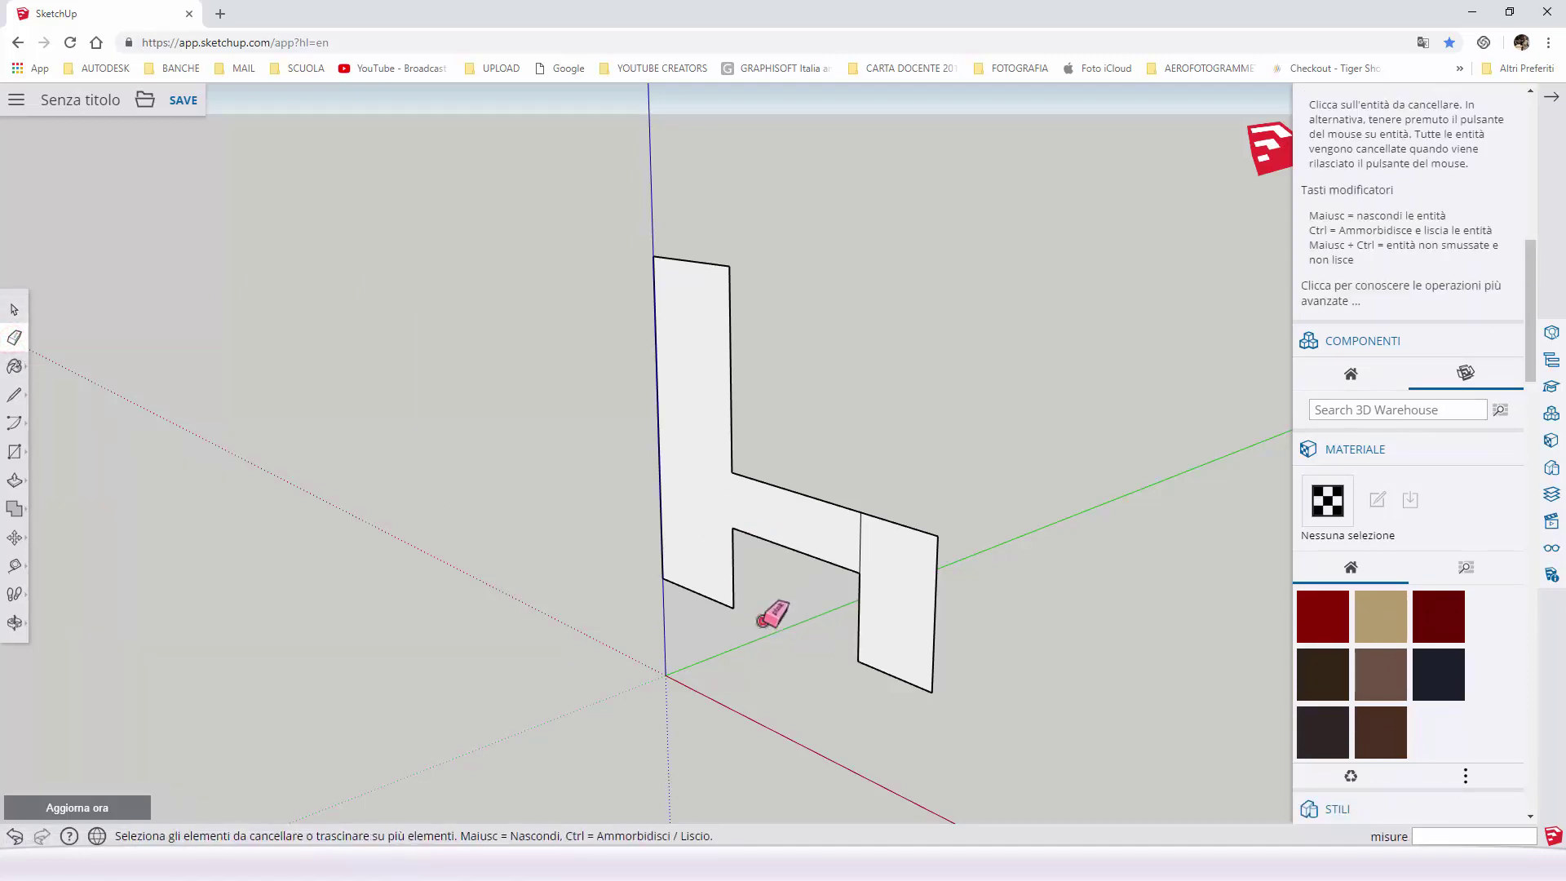
pyautogui.click(861, 544)
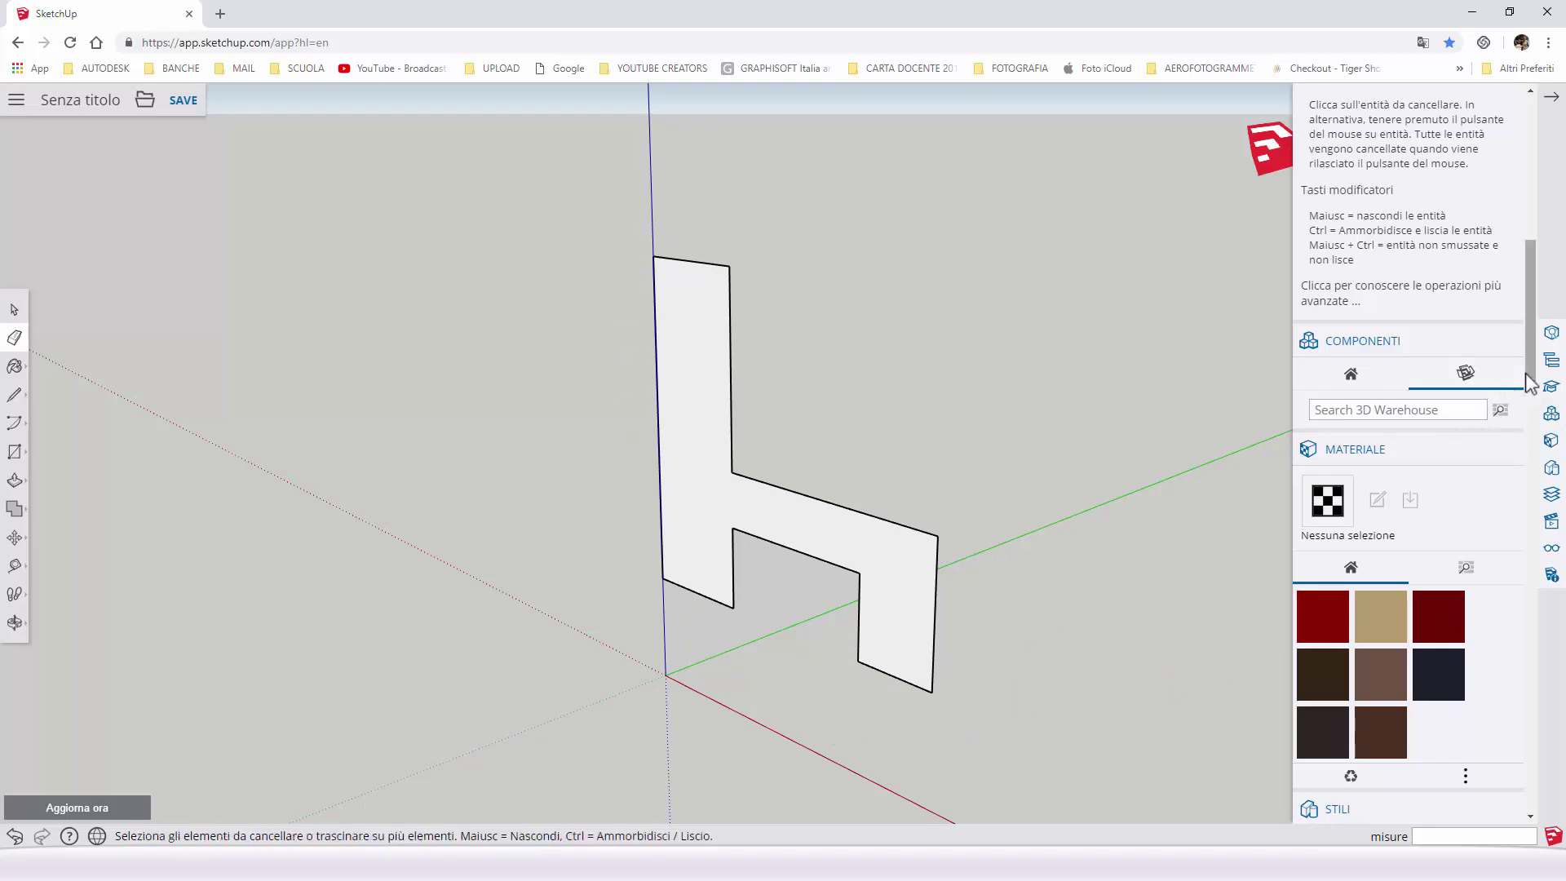
pyautogui.scroll(-10, 1517, 379)
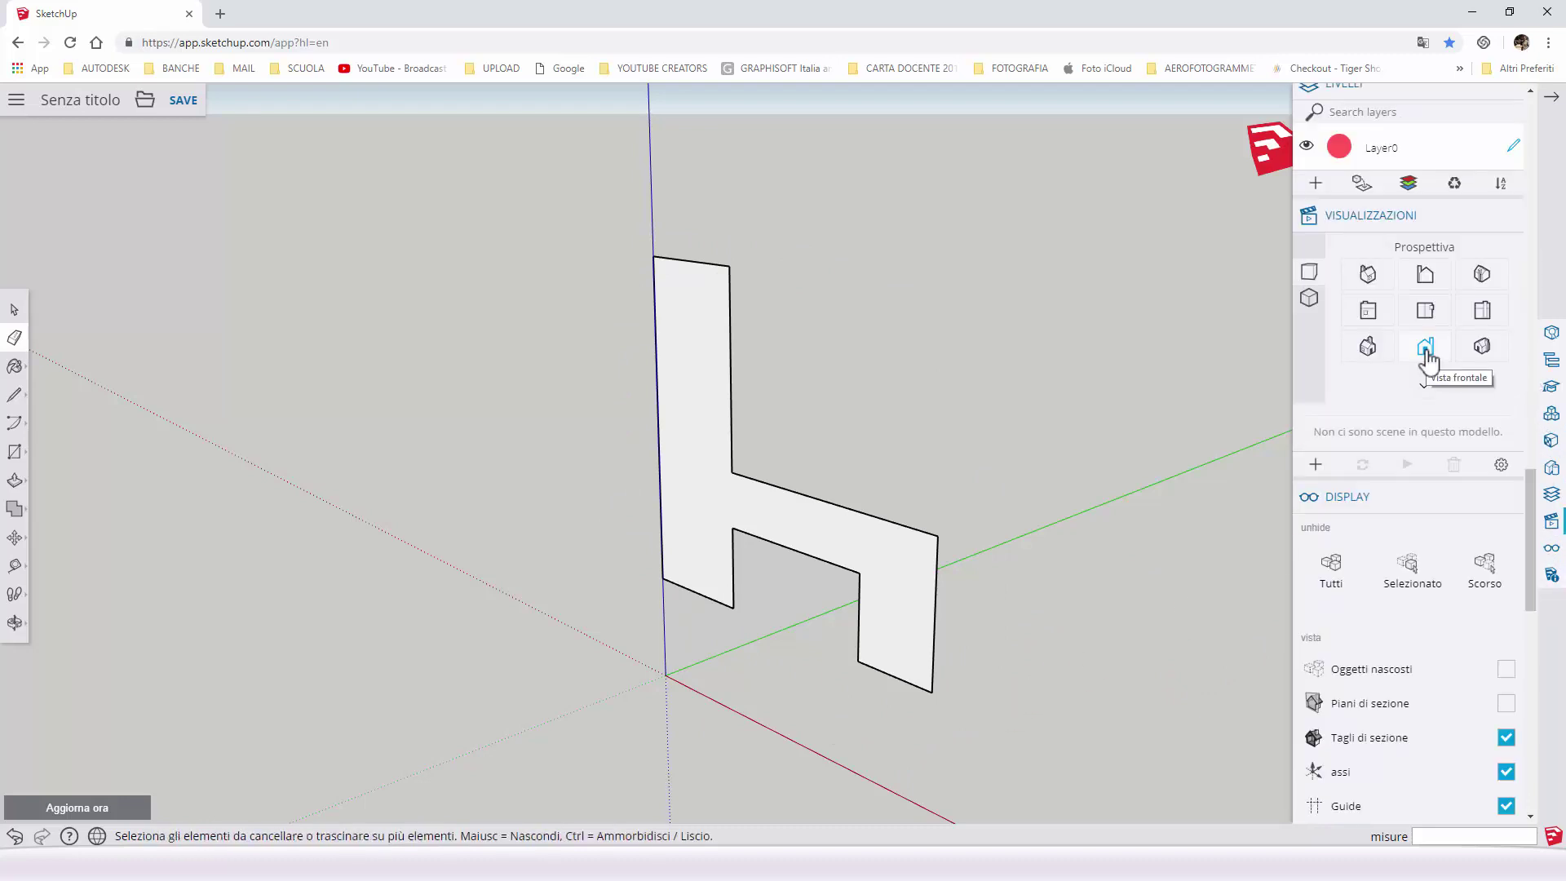
pyautogui.click(1426, 350)
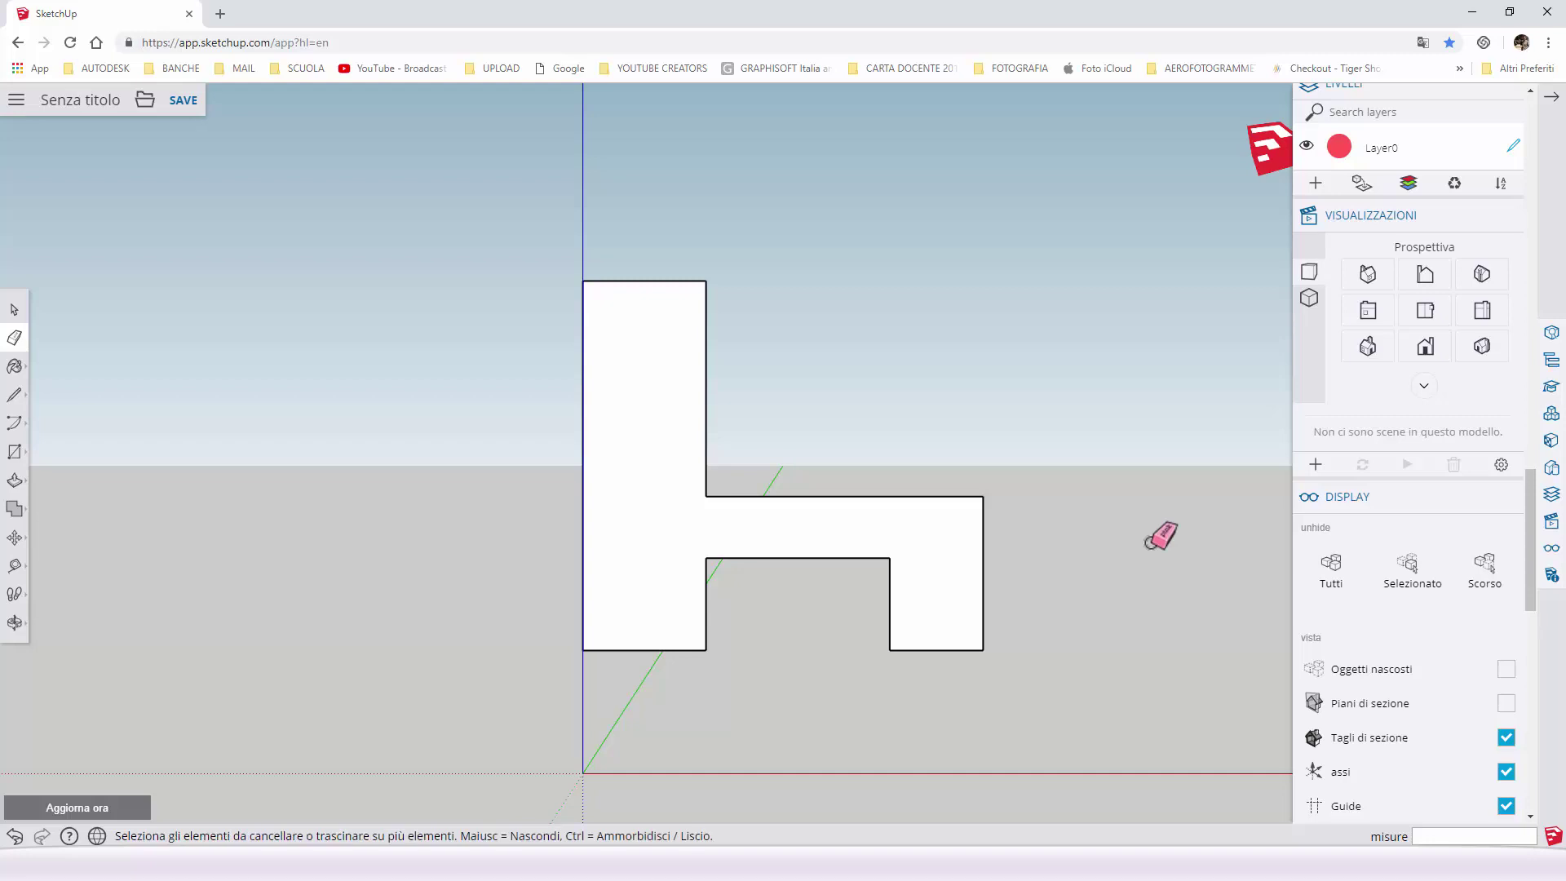
pyautogui.click(1482, 346)
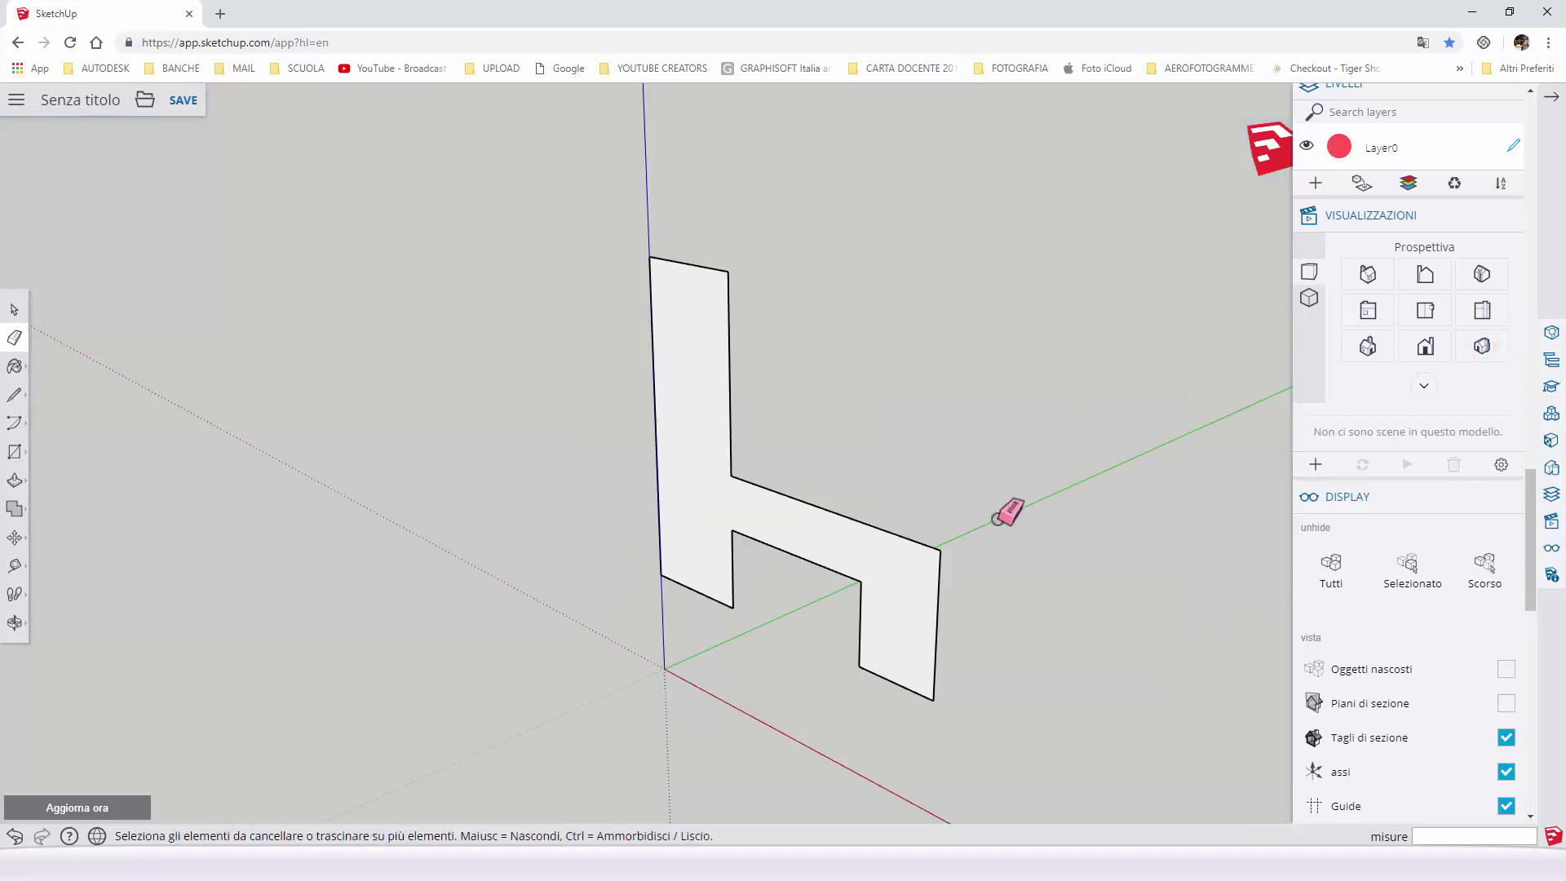
# - Draw a line from the gap's inner corner to the left edge, then erase the edges below
pyautogui.press('l')
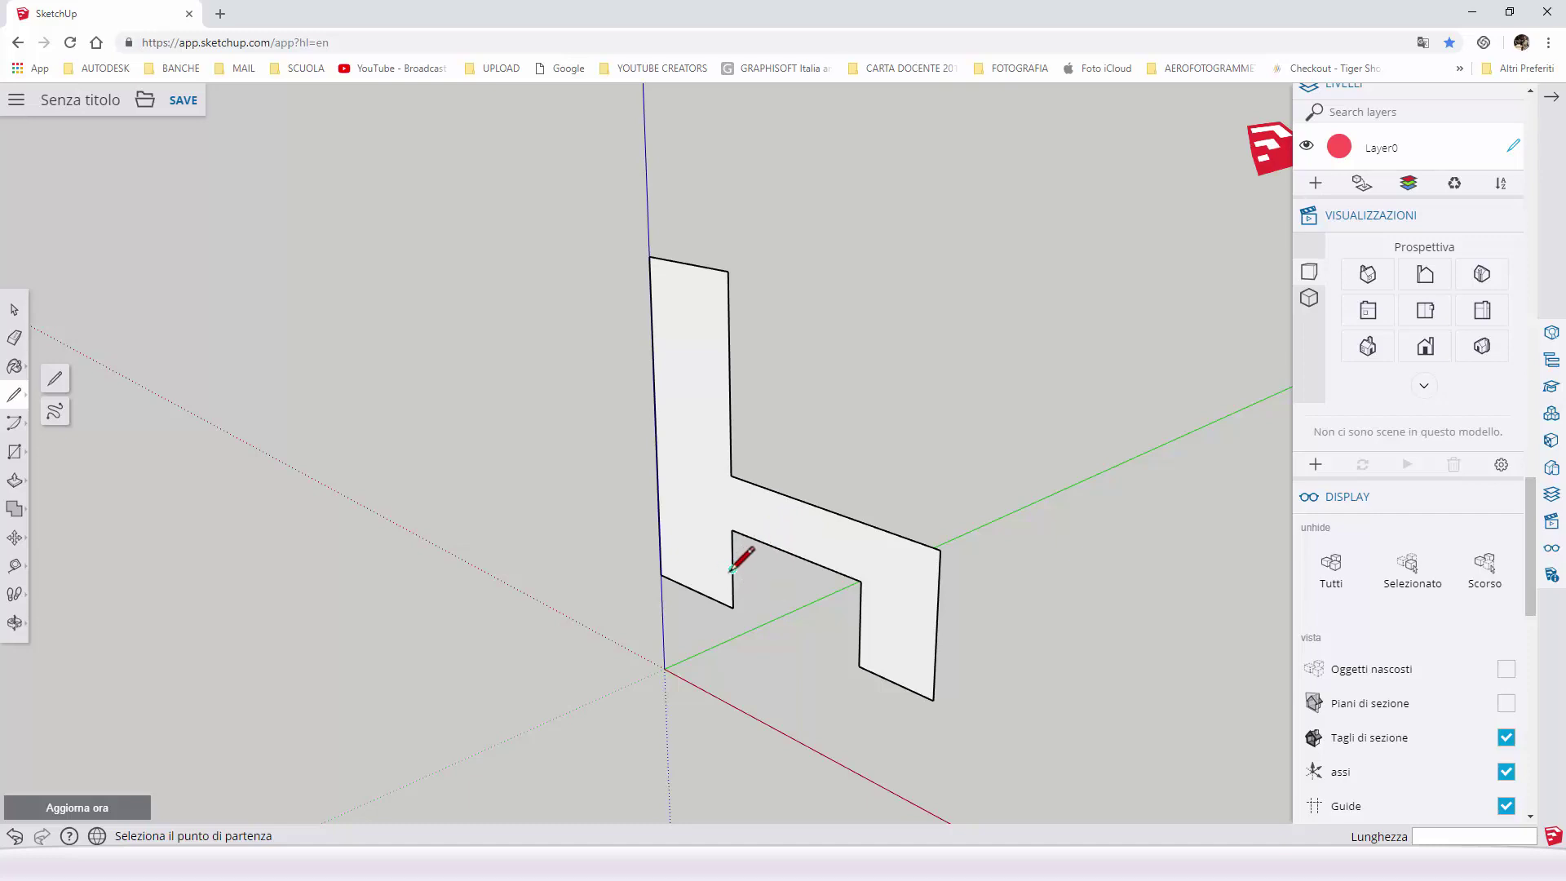
pyautogui.click(734, 569)
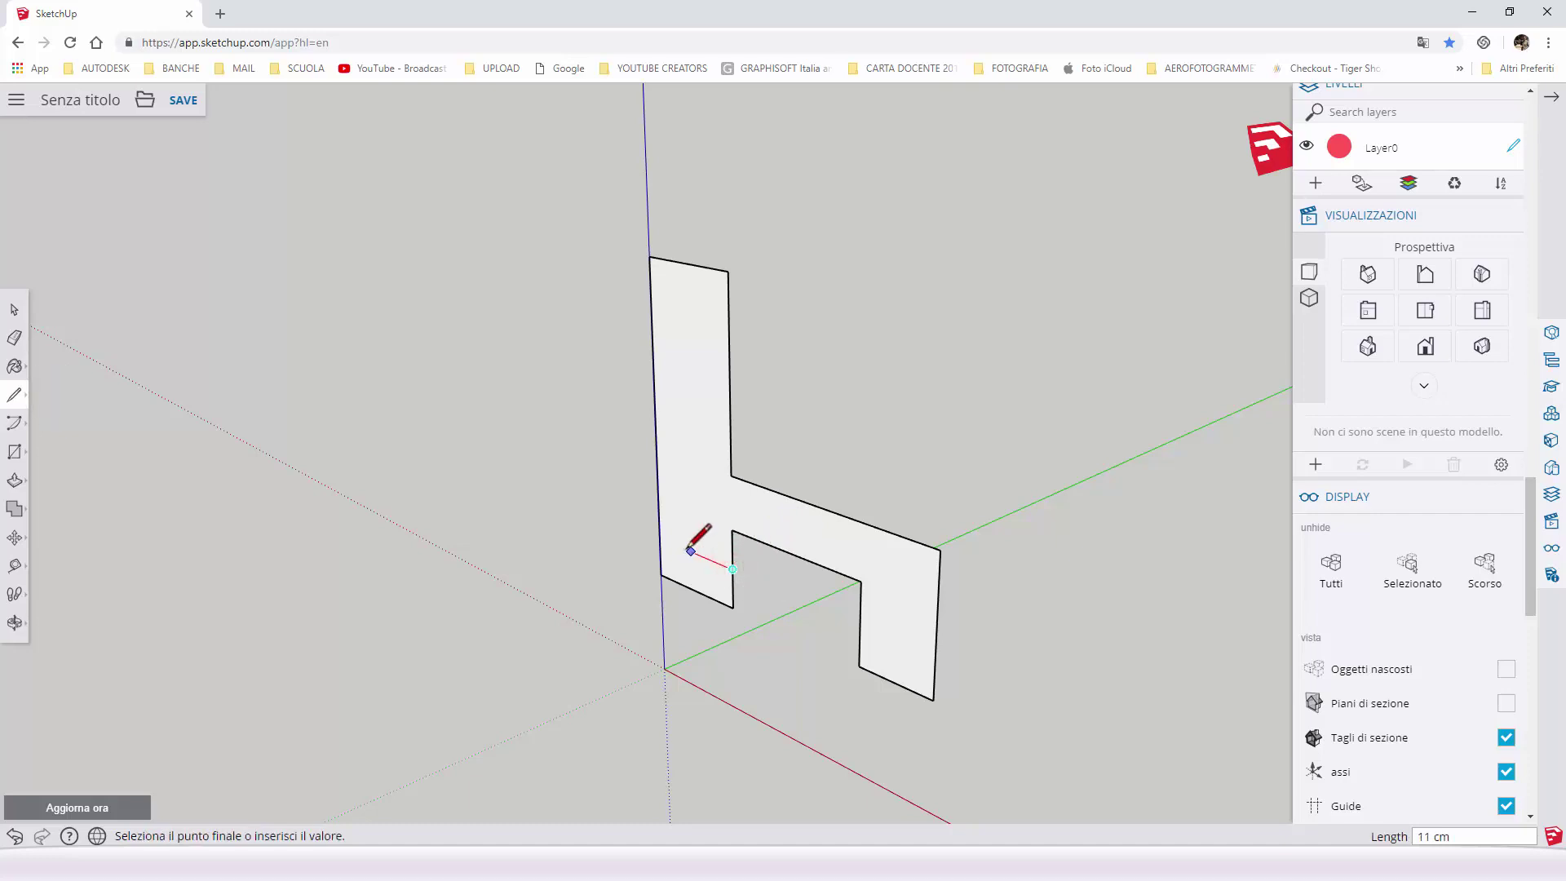
pyautogui.click(659, 538)
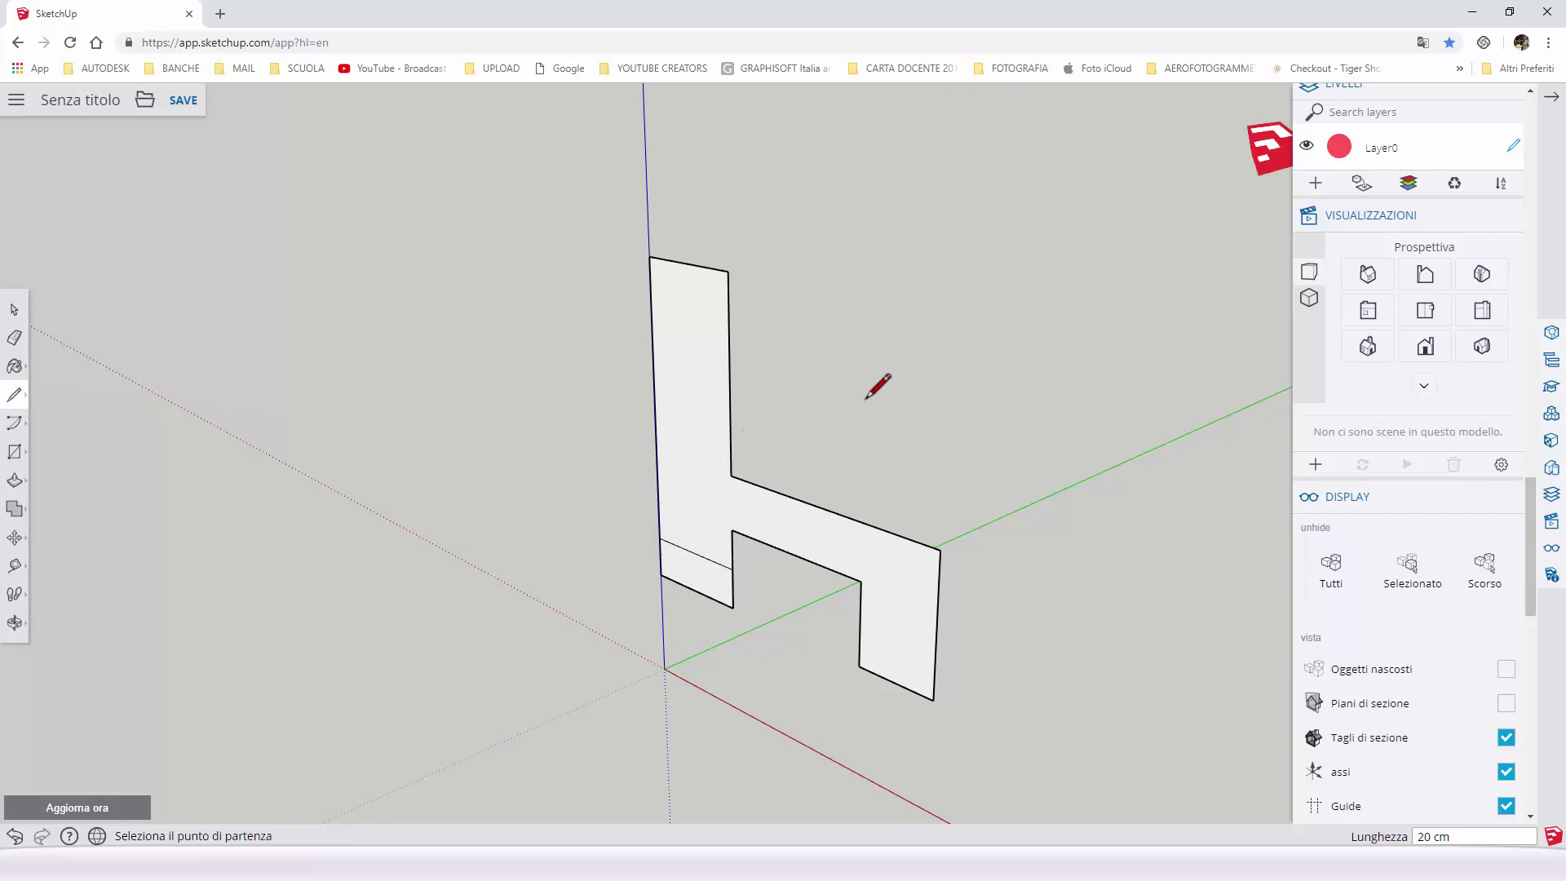
pyautogui.click(15, 337)
pyautogui.click(705, 592)
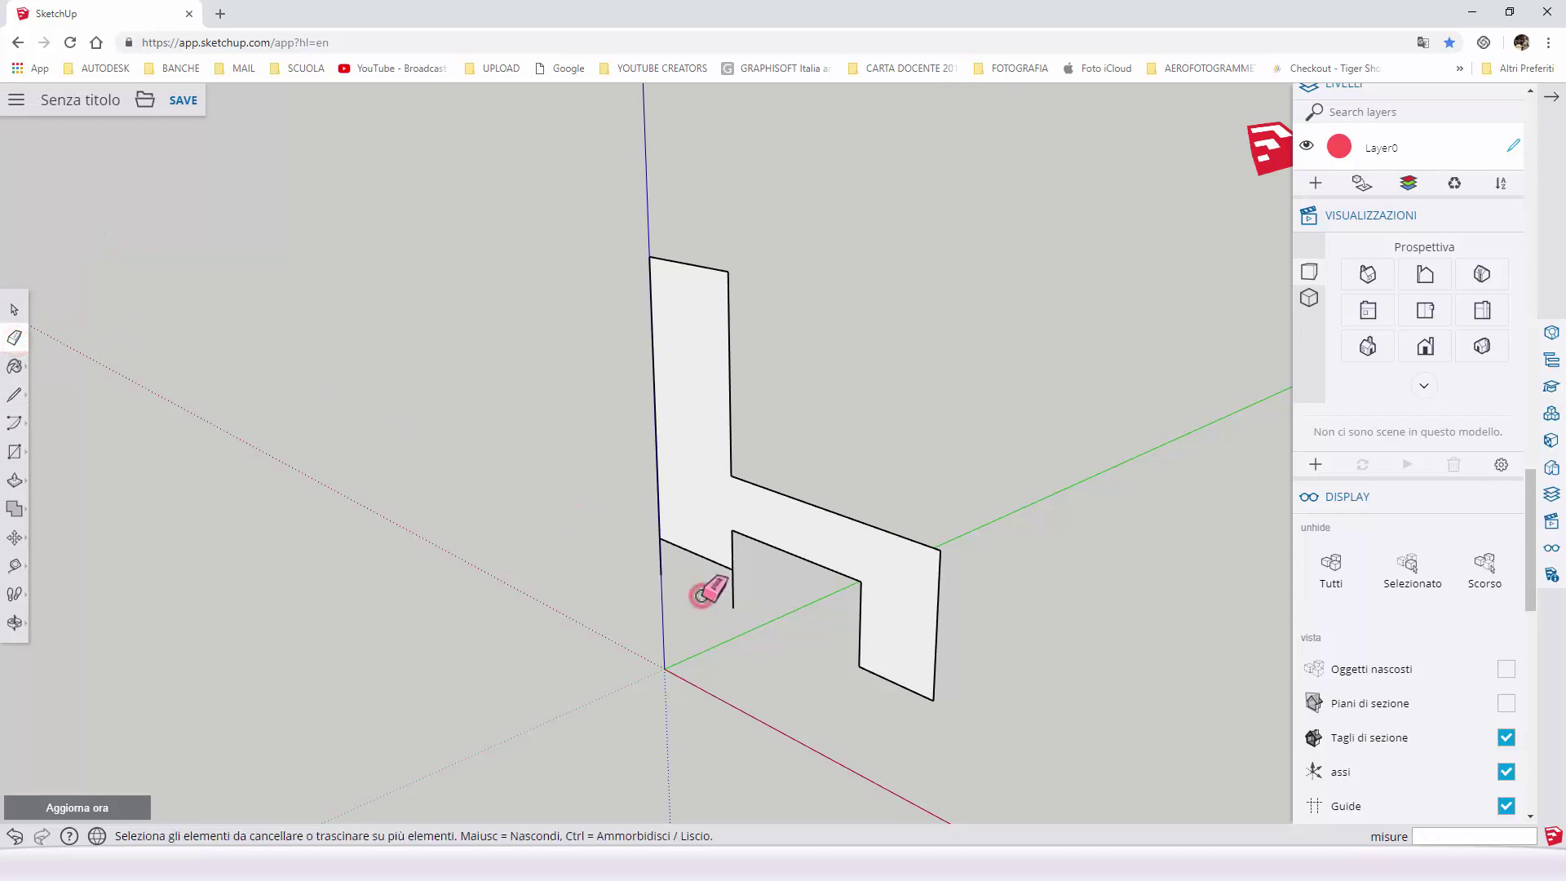
pyautogui.click(733, 594)
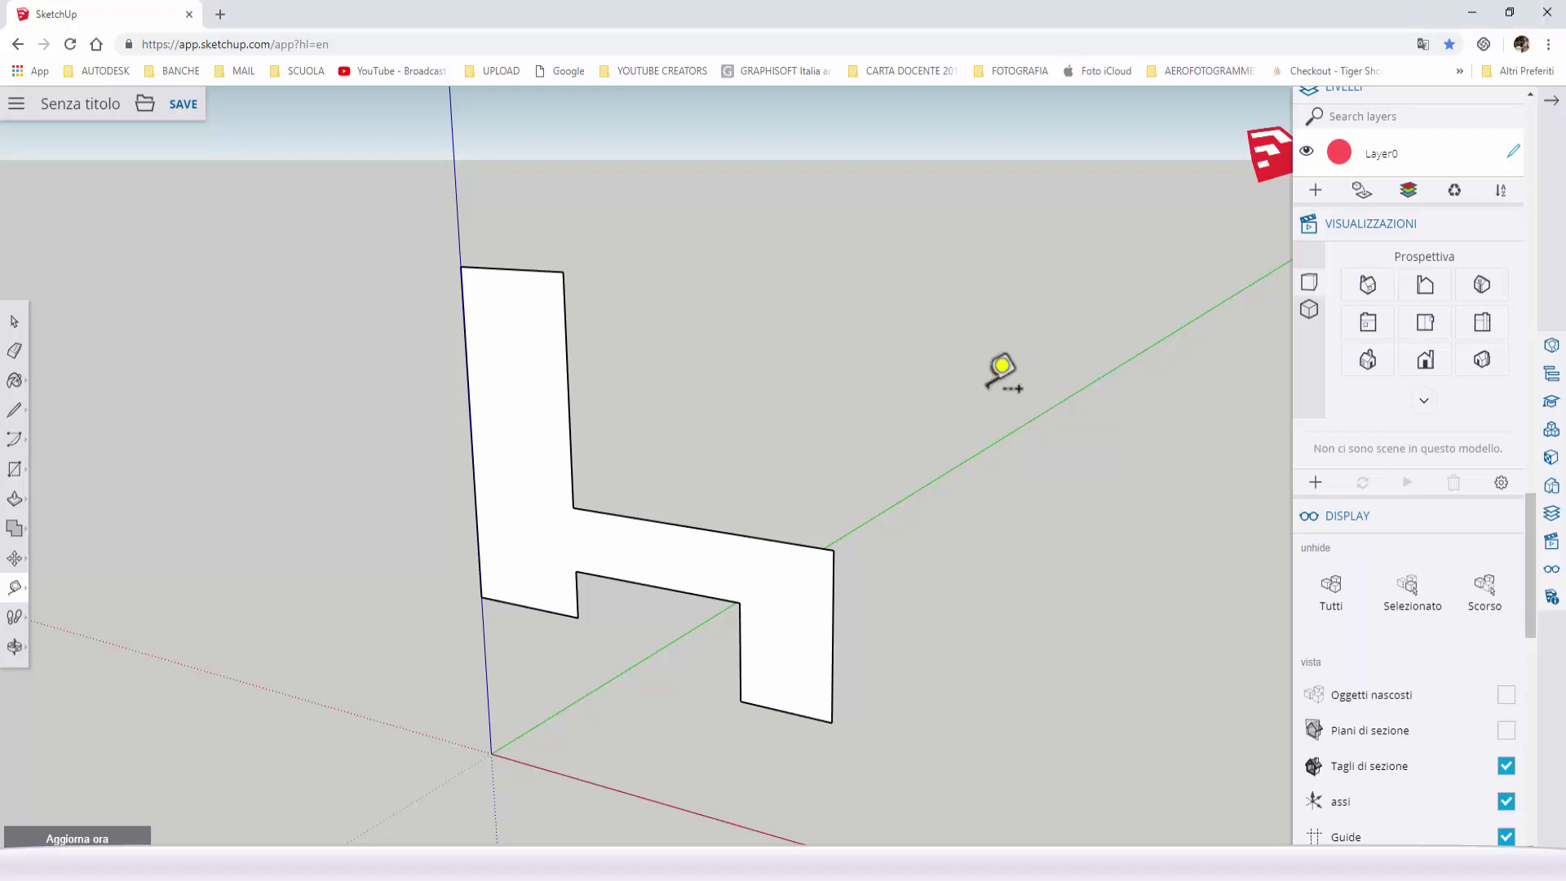
# - Save the model as 'Progetto Panchina' in the Trimble Connect SketchUp folder
pyautogui.click(184, 112)
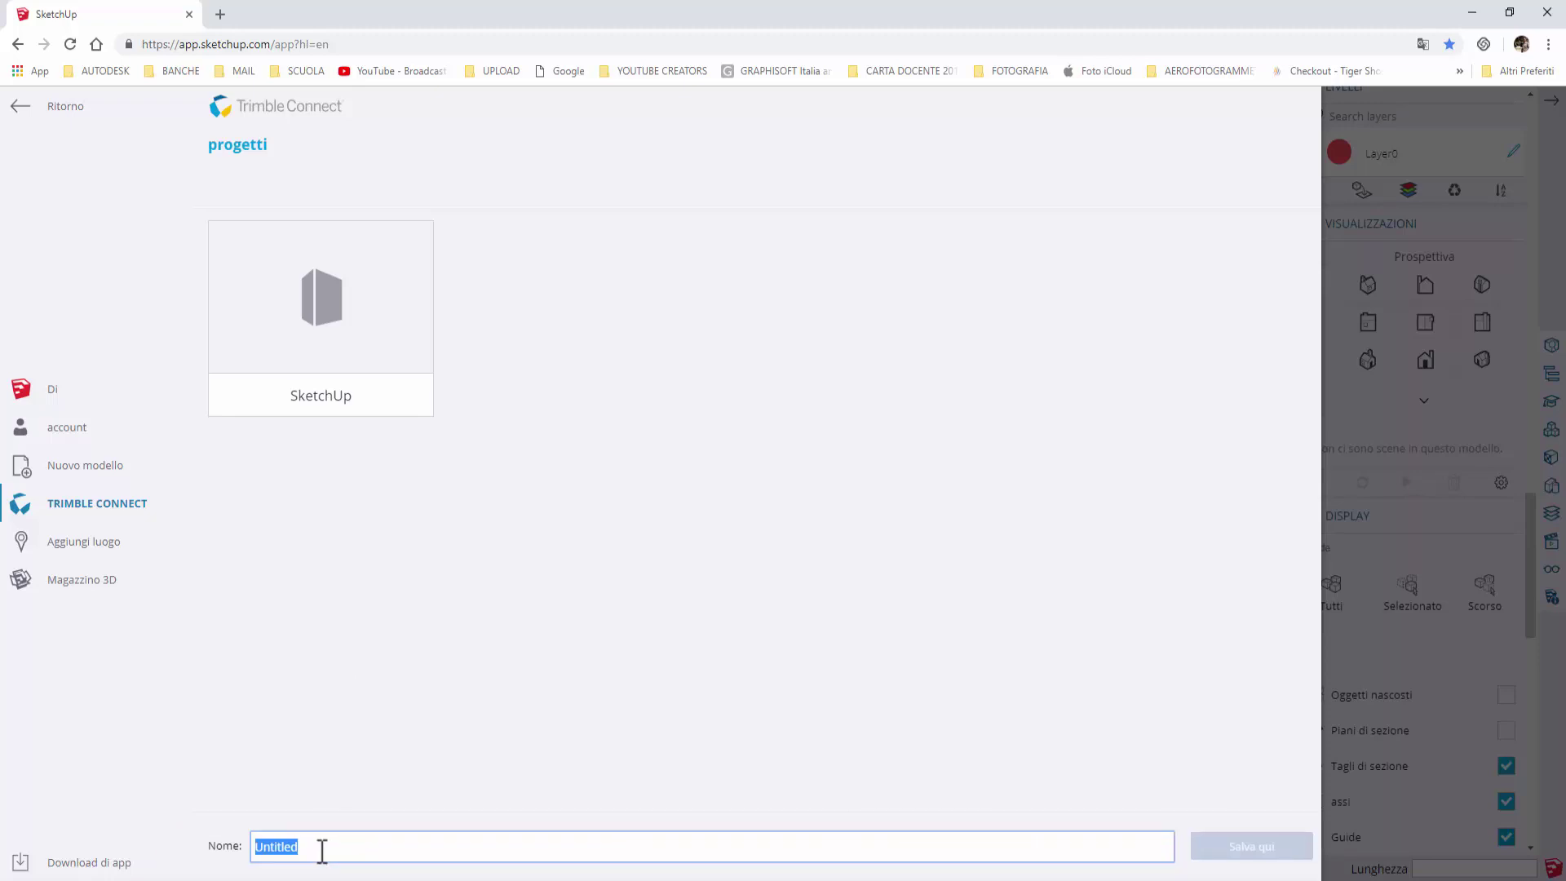
pyautogui.write('Progetto P')
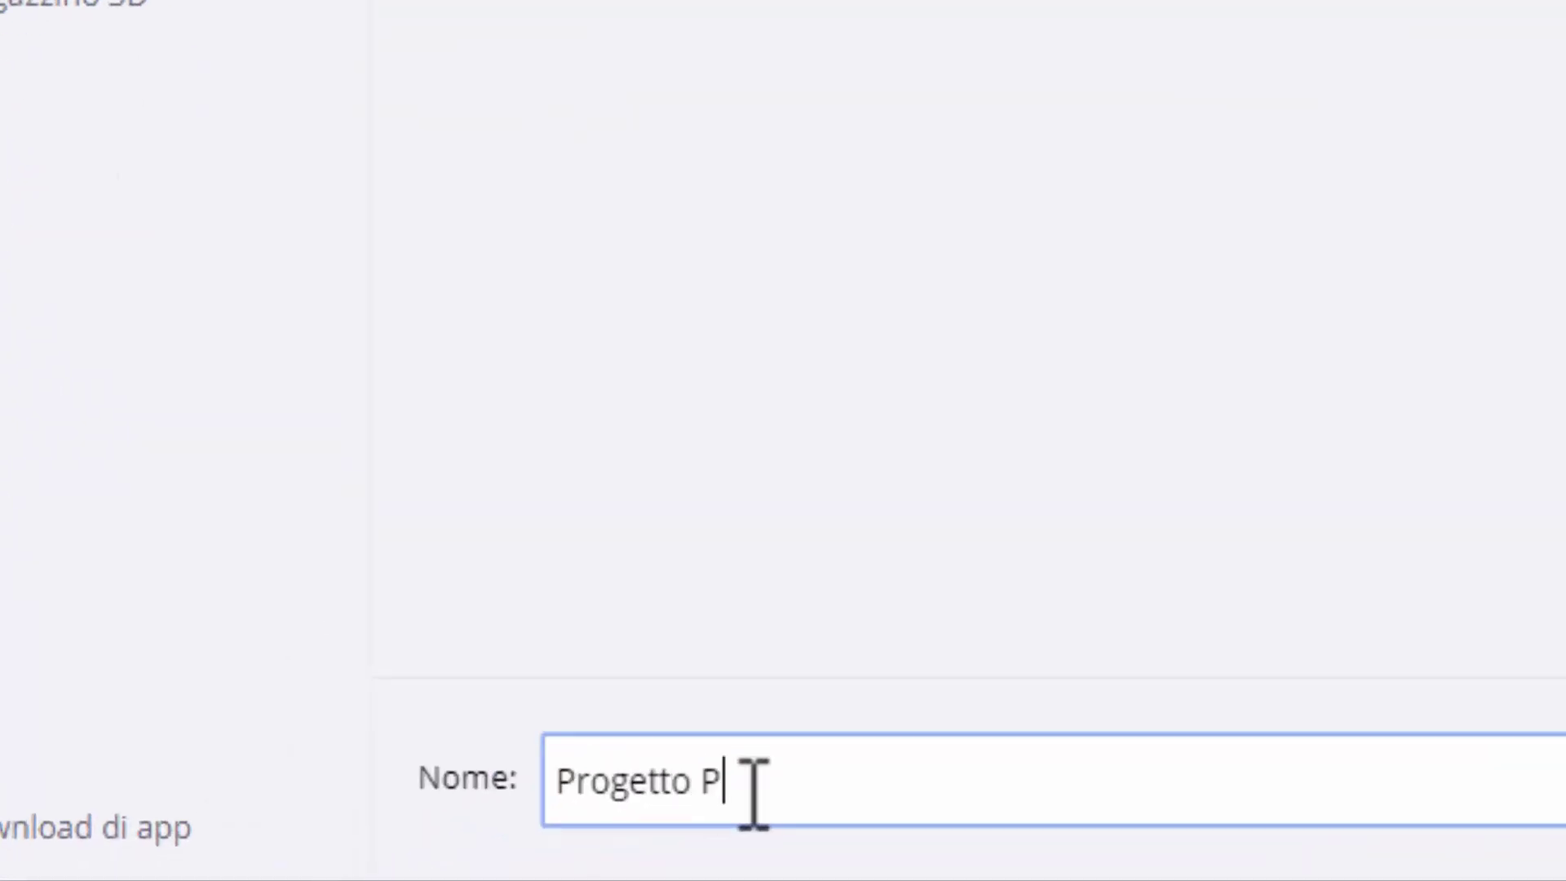
pyautogui.write('anchina')
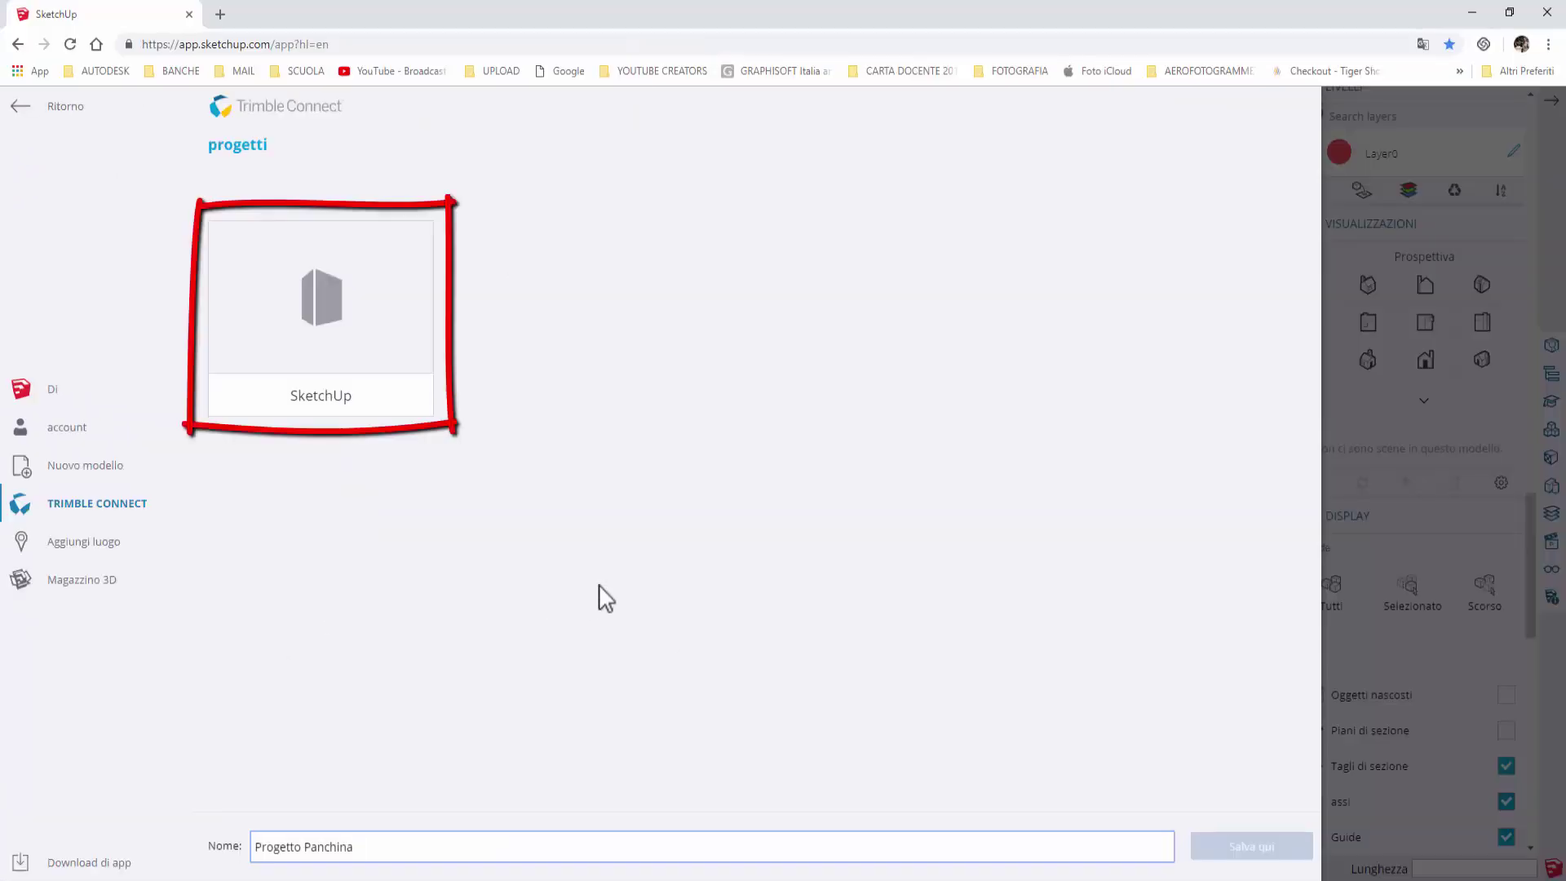
pyautogui.click(321, 321)
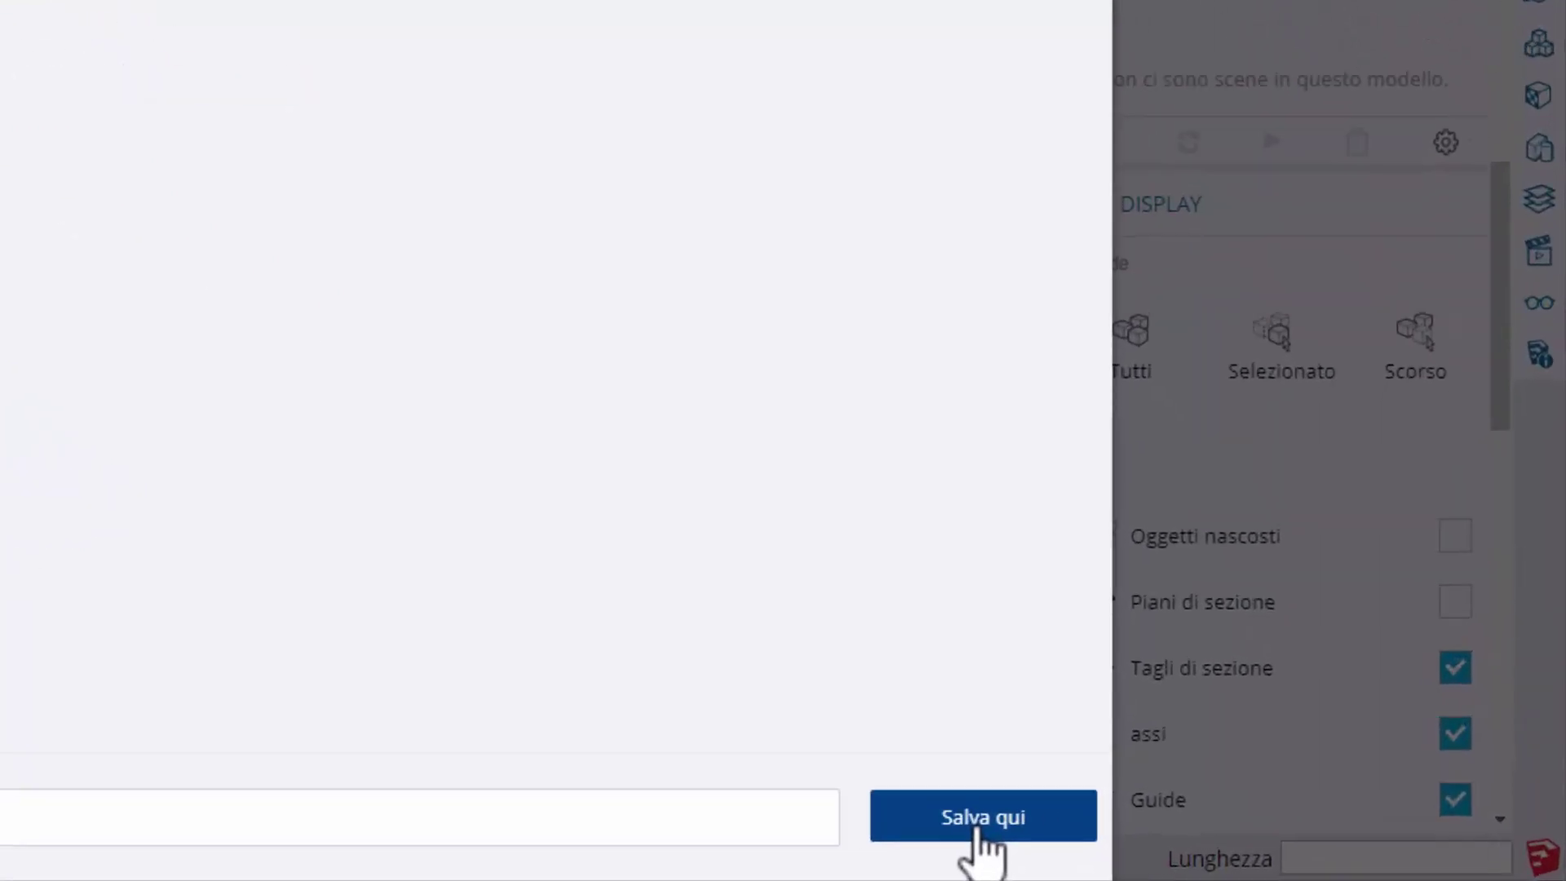
pyautogui.click(741, 801)
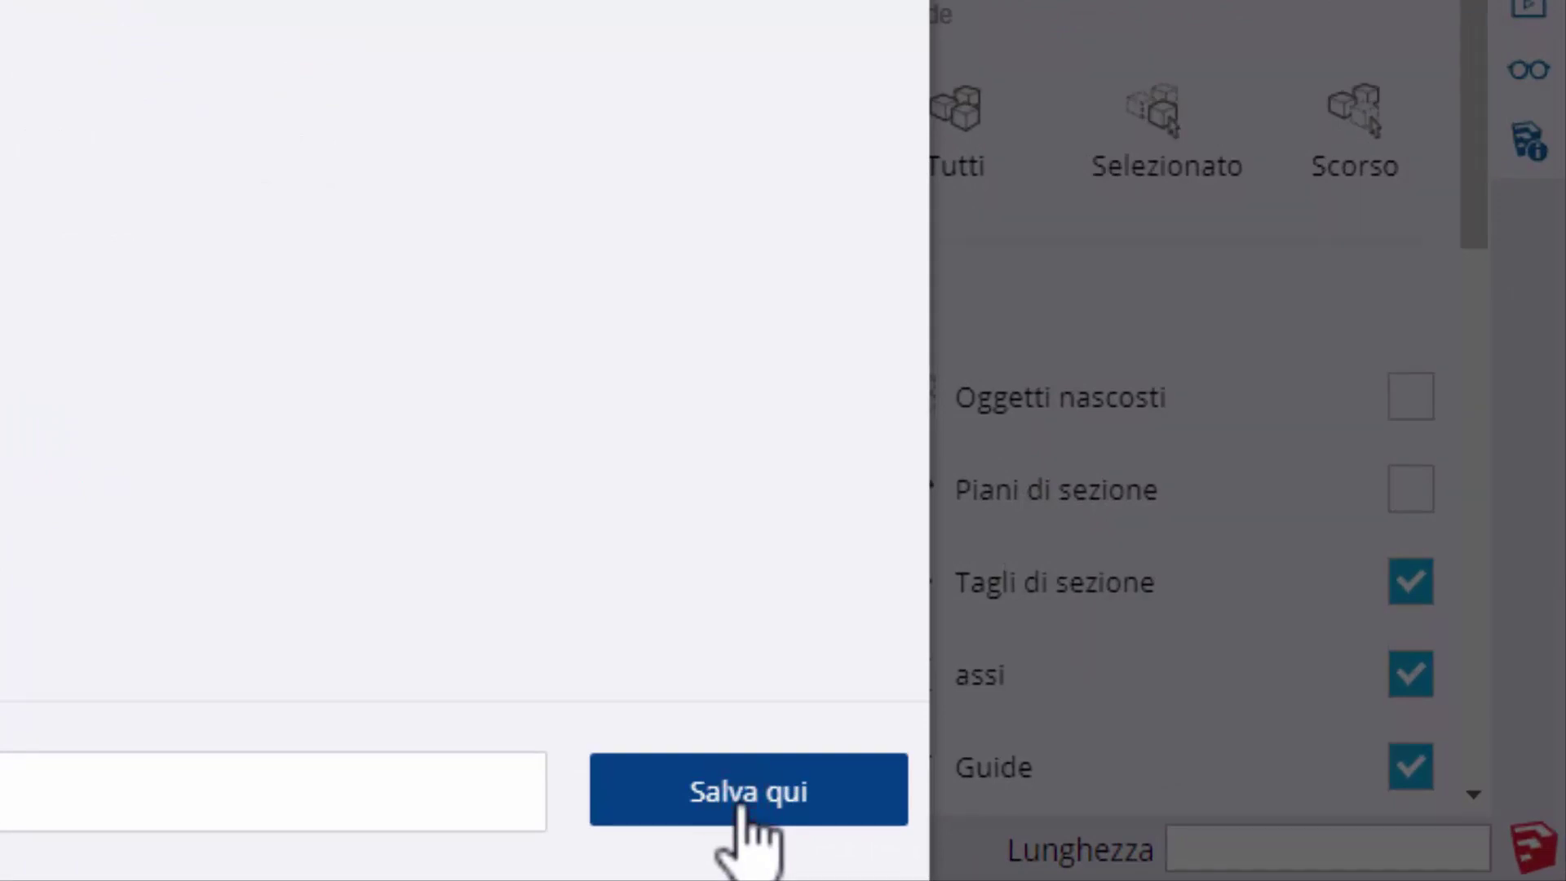